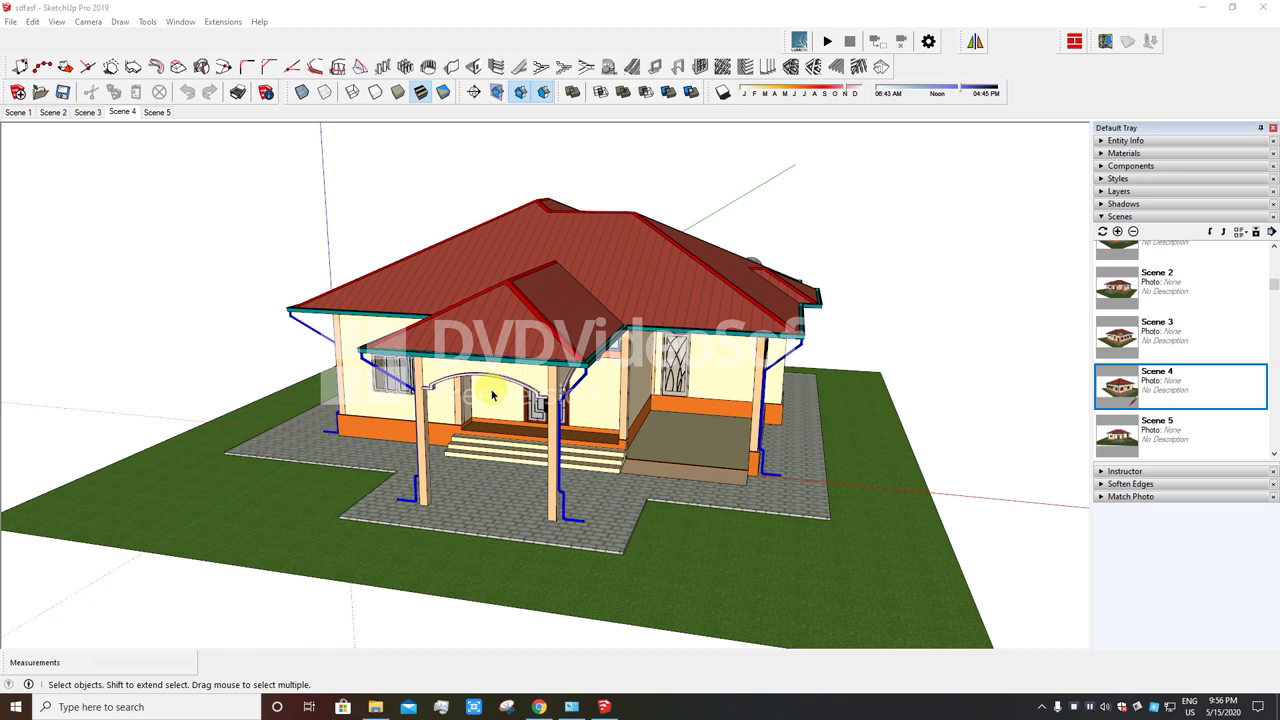
- Delete Scenes 1 and 2 from the model
middle_click_drag(491, 395, 741, 405)
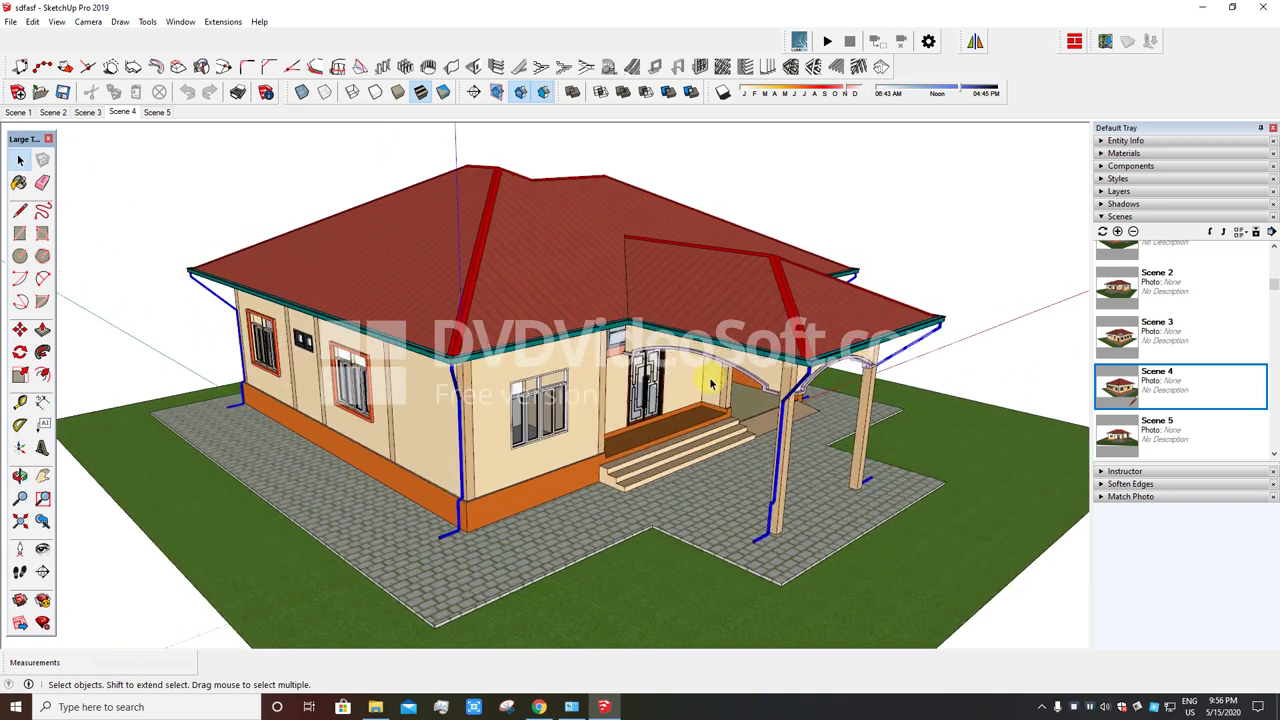
middle_click_drag(710, 383, 662, 346)
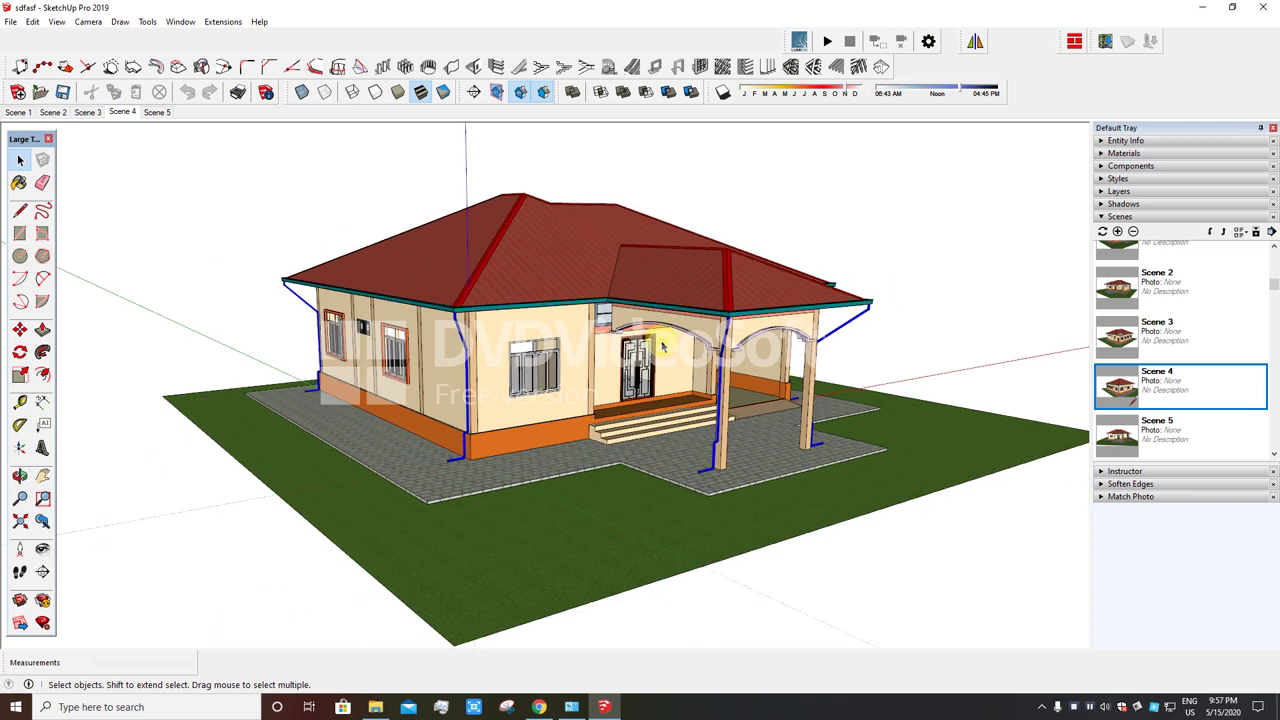
scroll(483, 268, "up", 2)
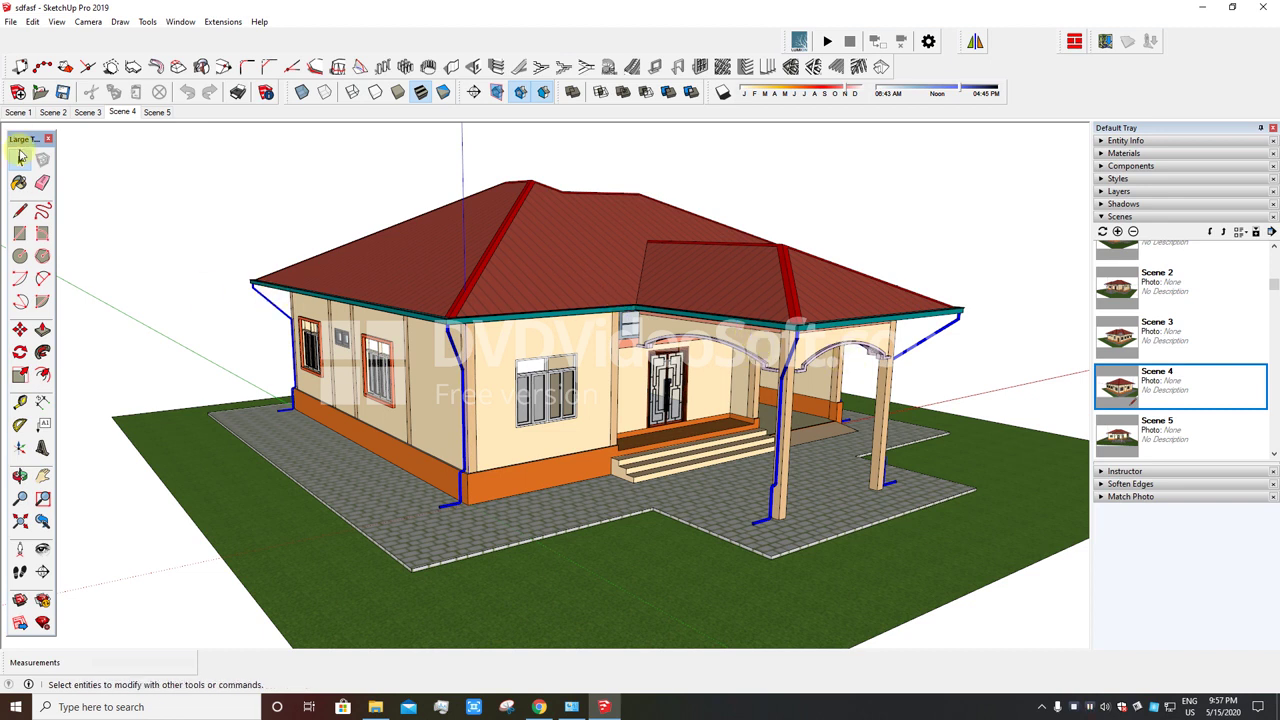
left_click(18, 112)
right_click(18, 112)
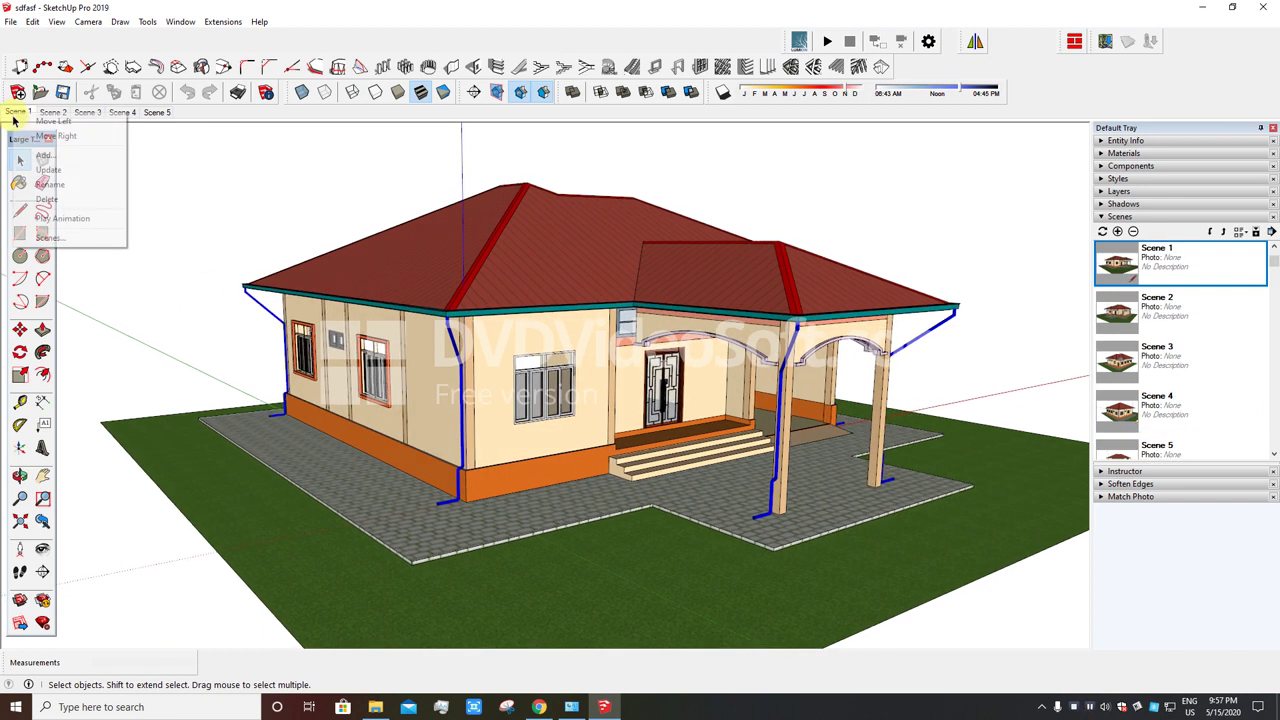
left_click(60, 199)
left_click(625, 378)
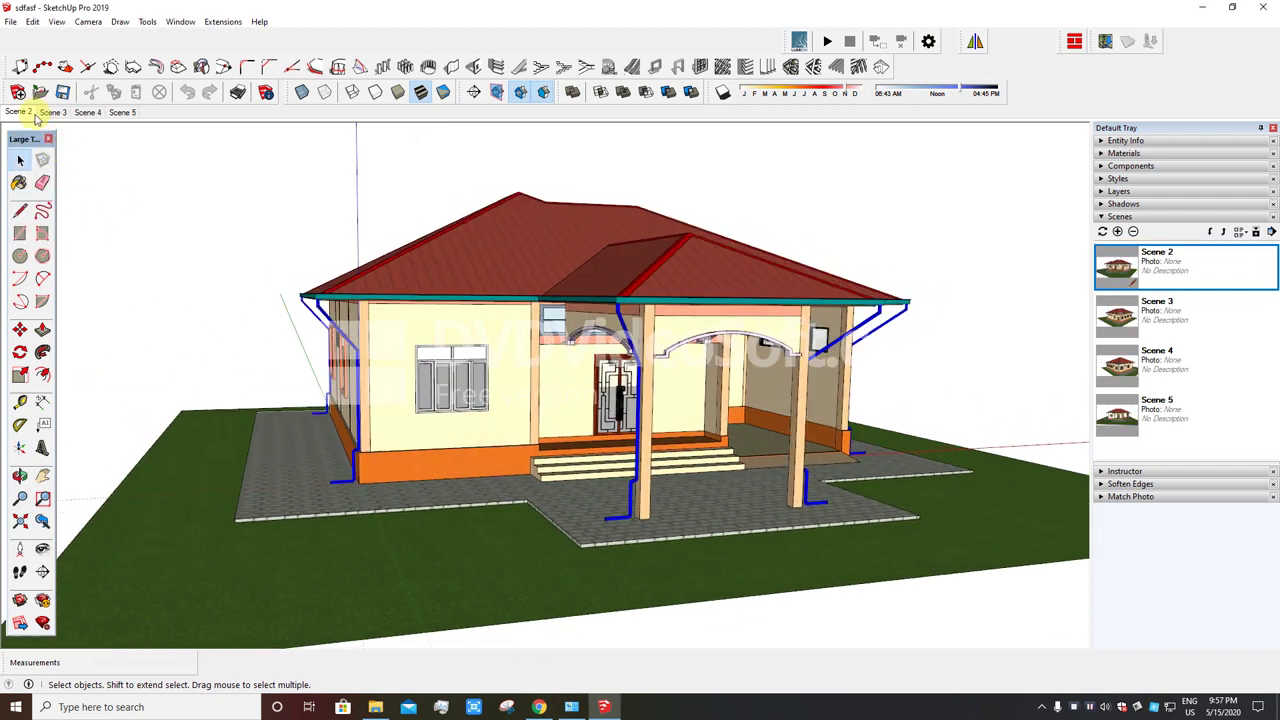
left_click(30, 113)
right_click(20, 112)
left_click(45, 197)
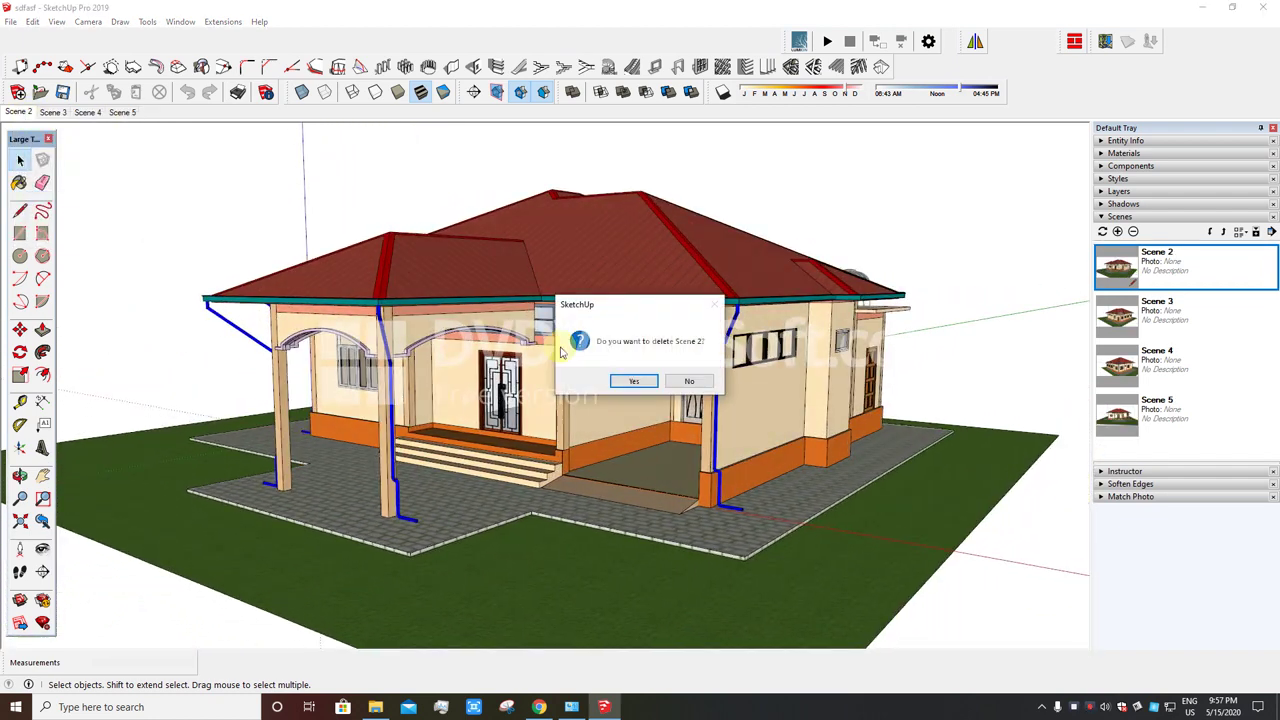
left_click(630, 383)
- Delete Scenes 3, 4 and 5 so no scenes remain
right_click(20, 112)
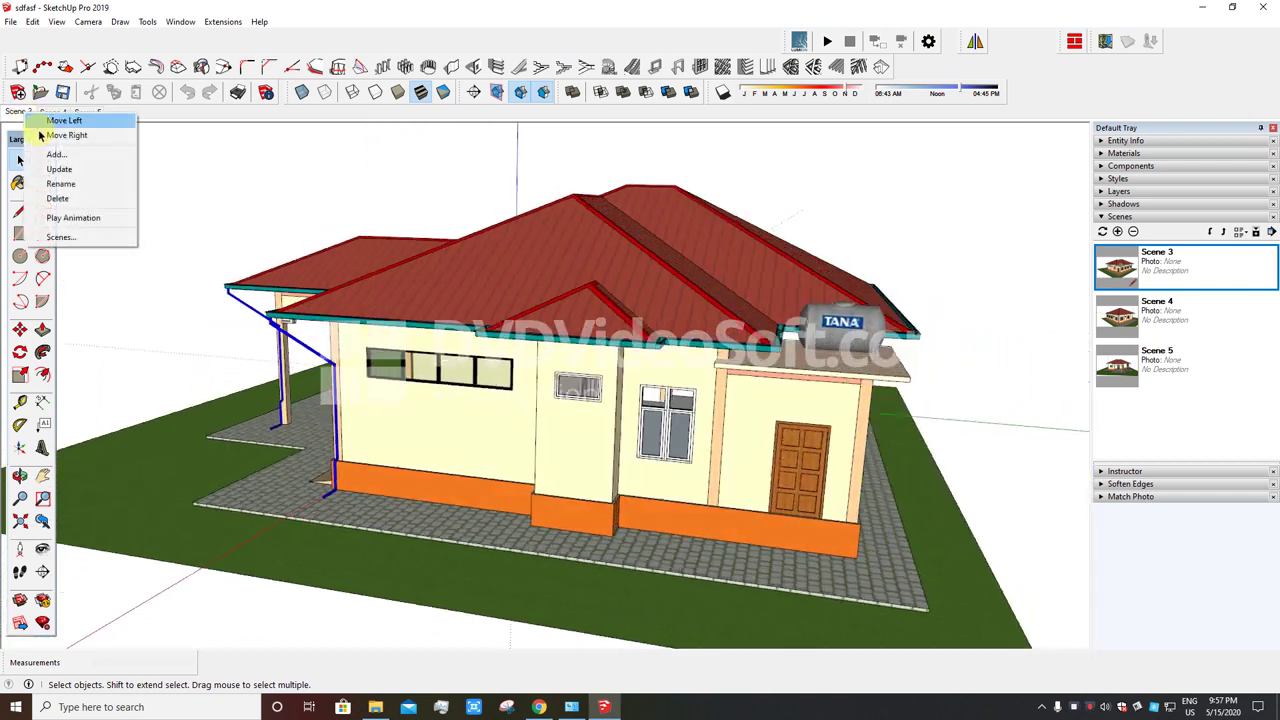
left_click(60, 198)
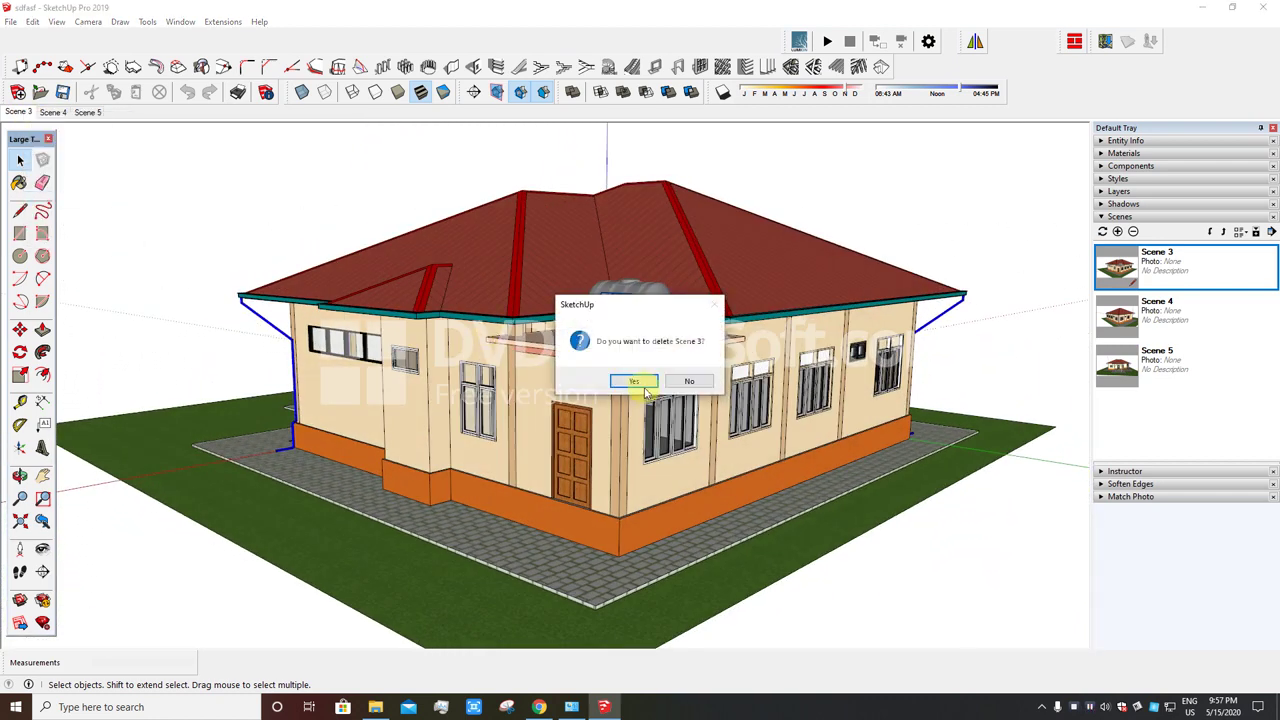
left_click(645, 391)
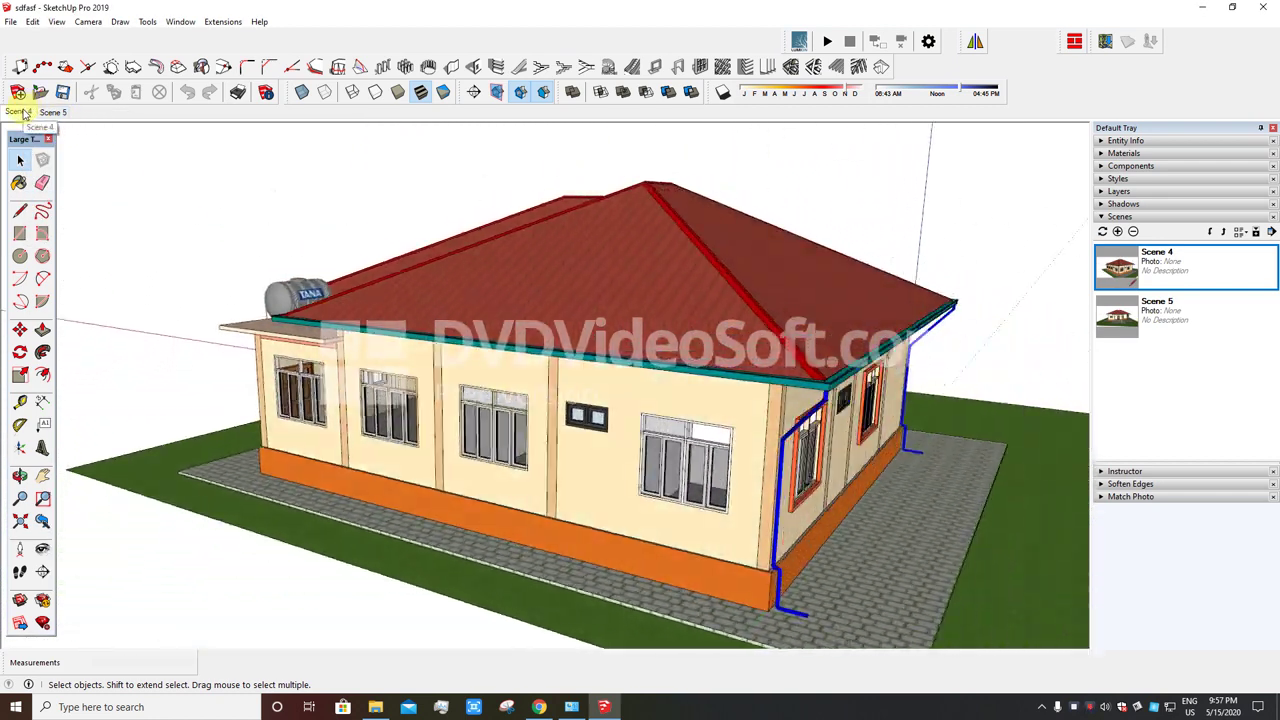
right_click(22, 112)
left_click(60, 197)
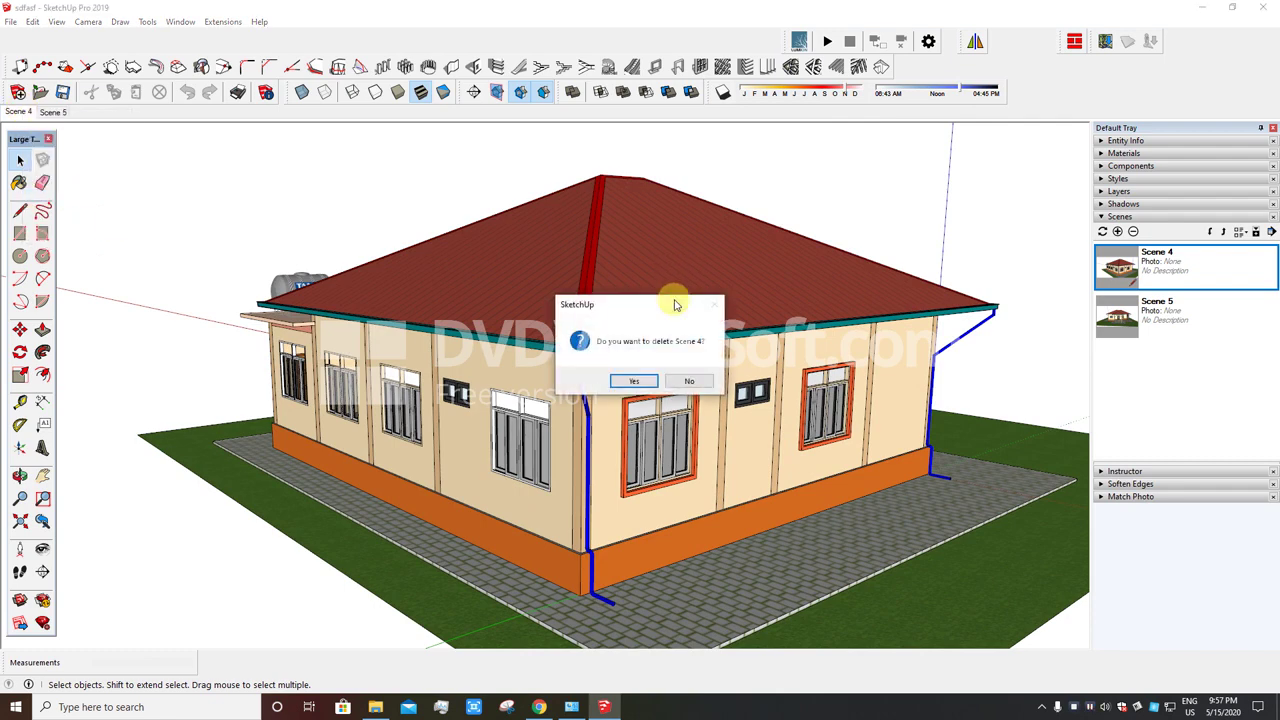
left_click(645, 391)
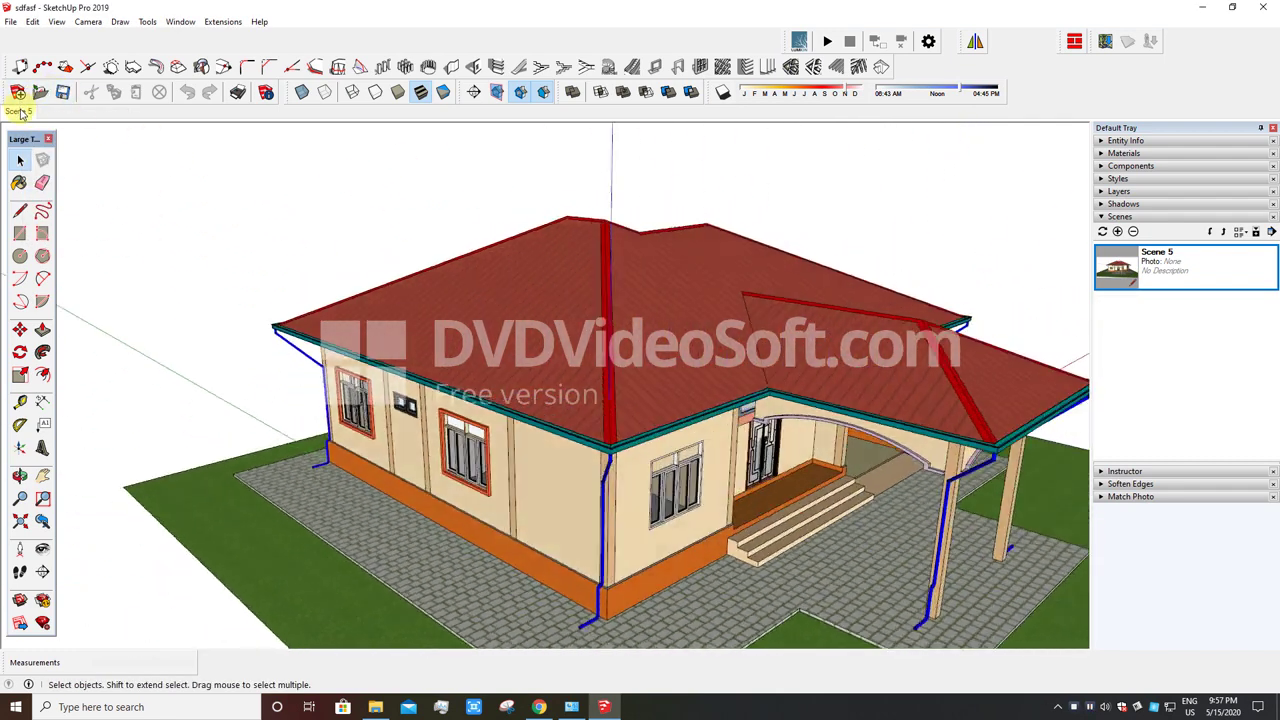
right_click(18, 112)
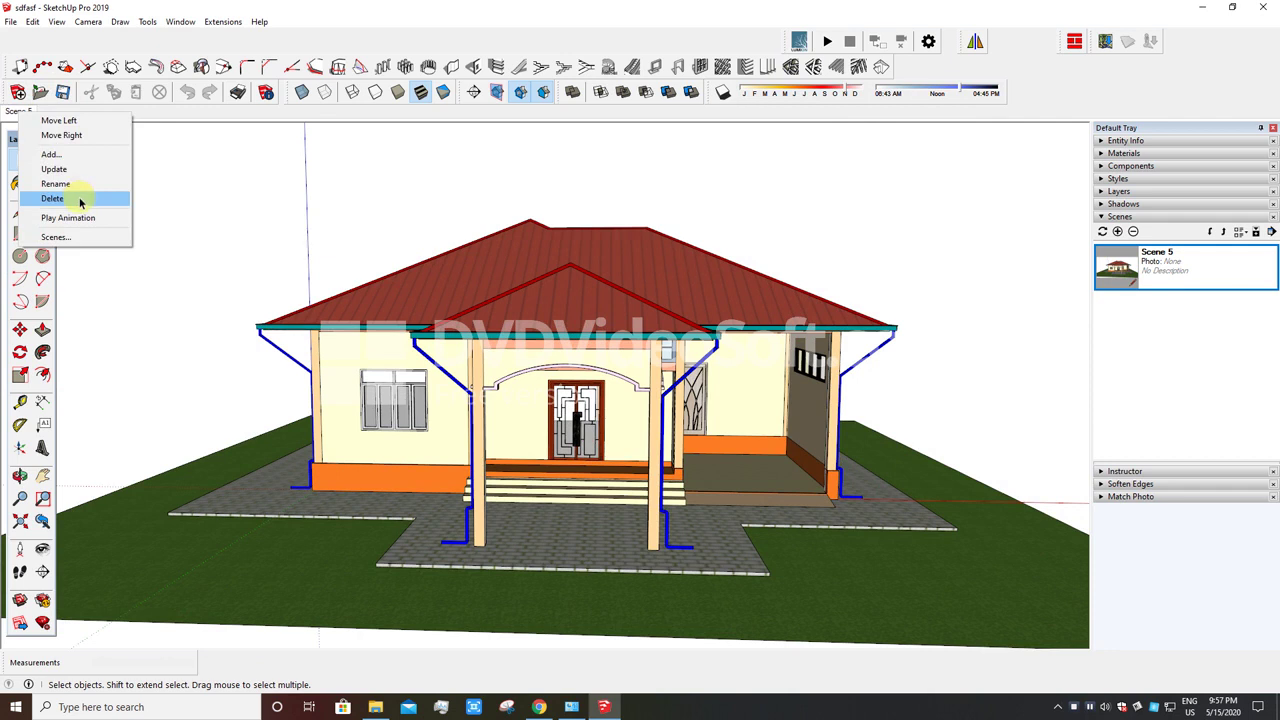
left_click(80, 200)
left_click(636, 384)
- Orbit and zoom to a corner perspective of the house
mouse_move(597, 370)
middle_mouse_down()
mouse_move(750, 376)
mouse_move(712, 385)
middle_mouse_up()
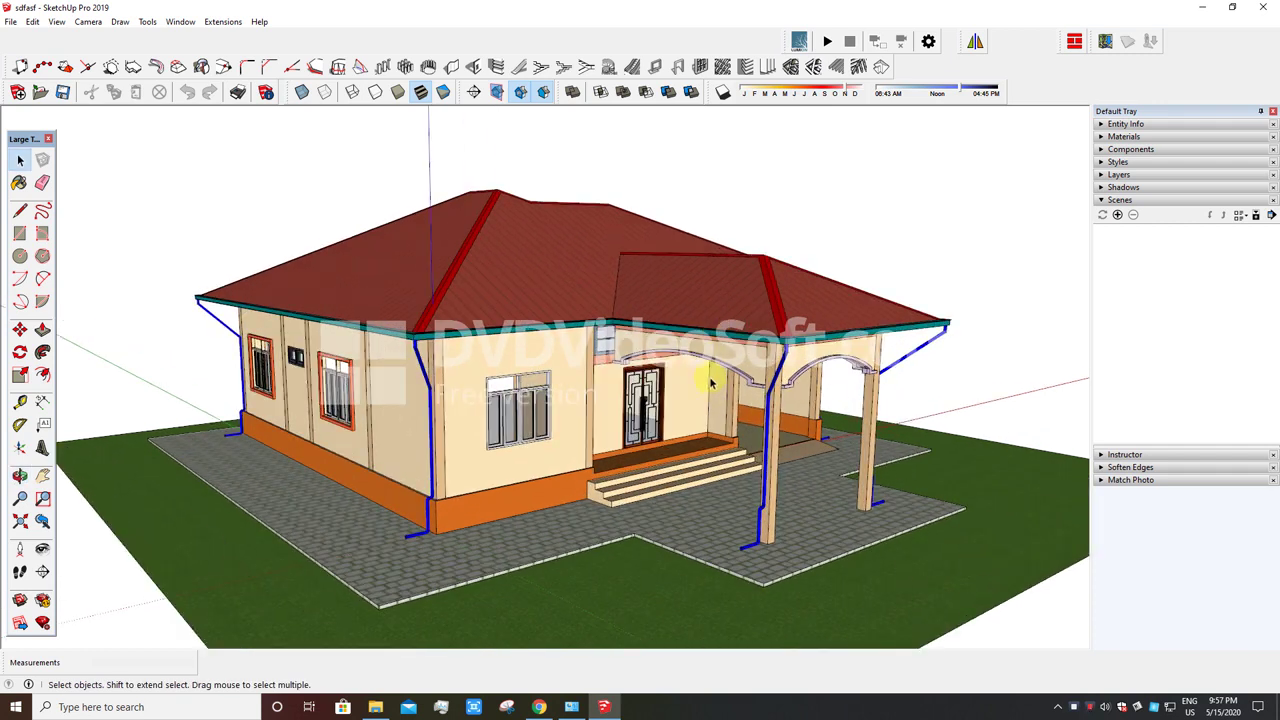
scroll(712, 385, "down", 1)
scroll(650, 365, "up", 1)
- Add Scene 1 from the current corner view using View > Animation > Add Scene
scroll(660, 345, "up", 1)
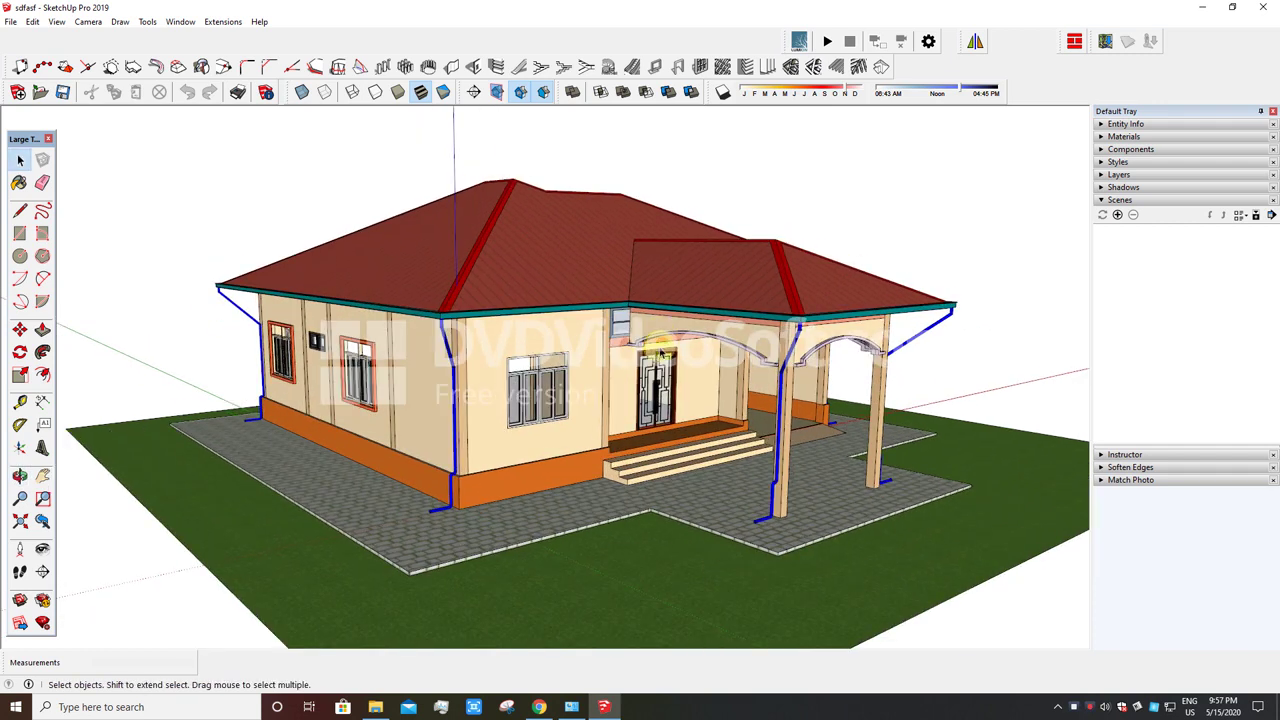
left_click(59, 25)
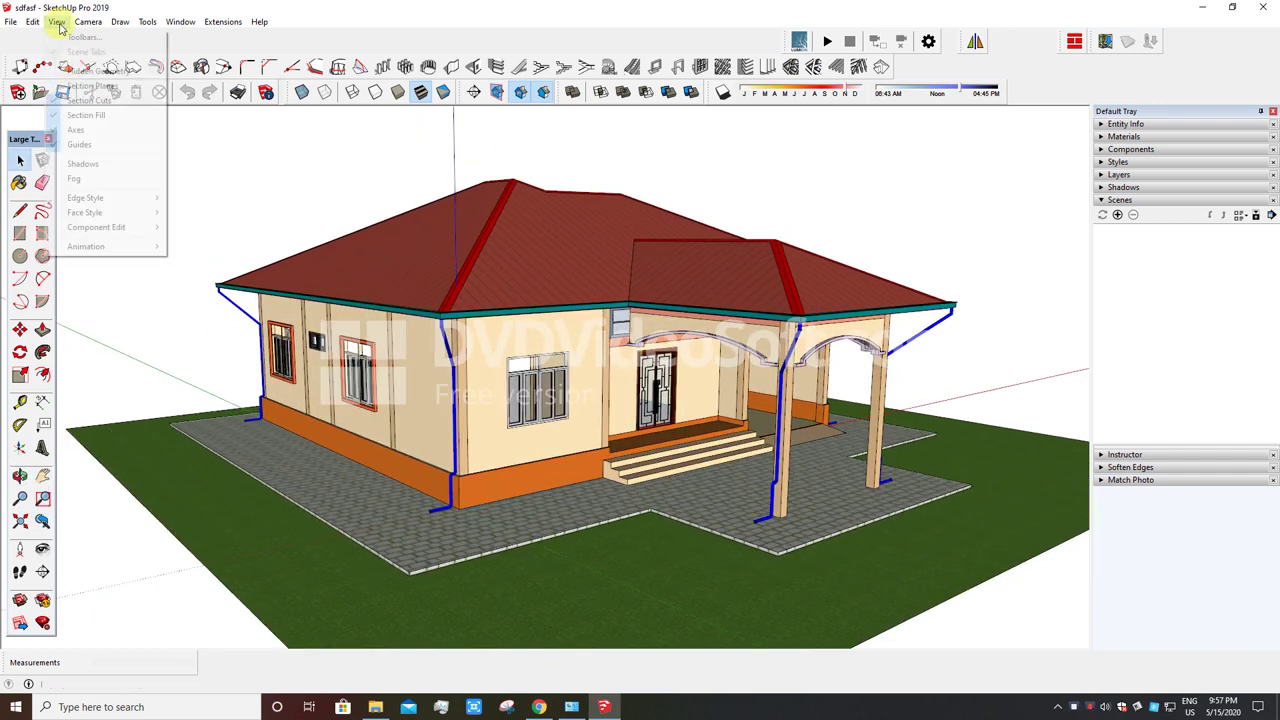
left_click(128, 247)
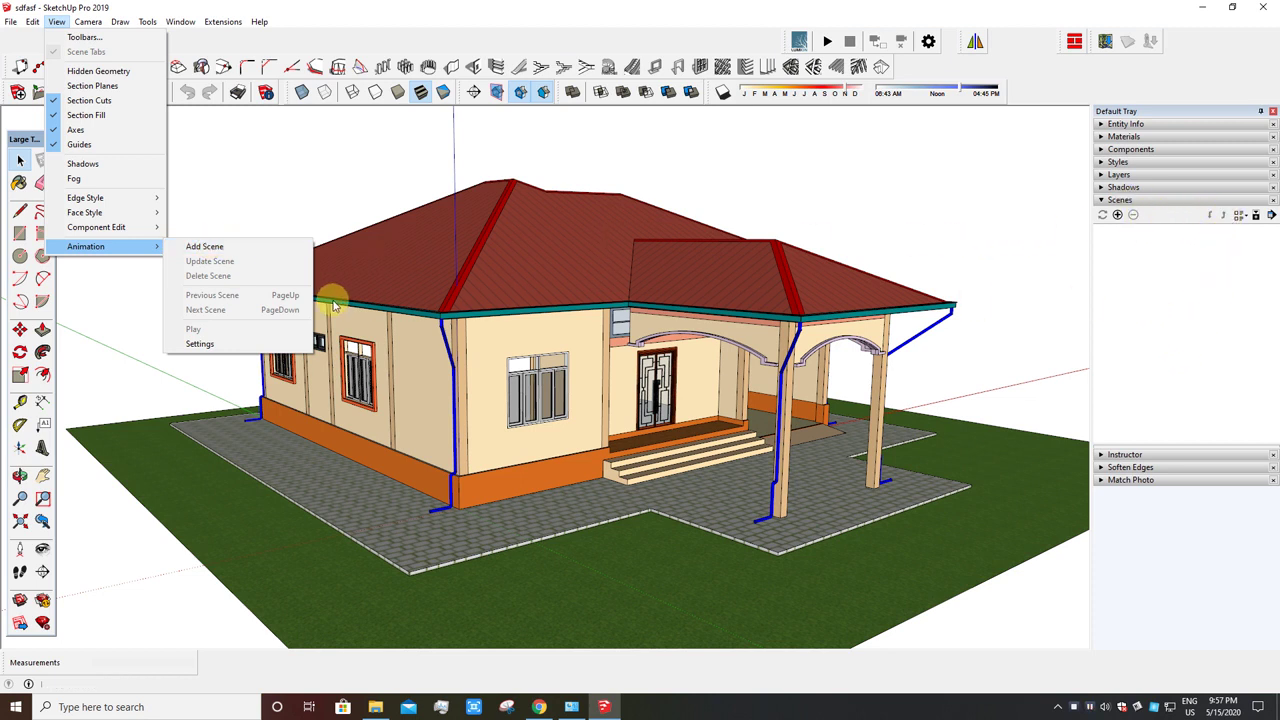
left_click(226, 247)
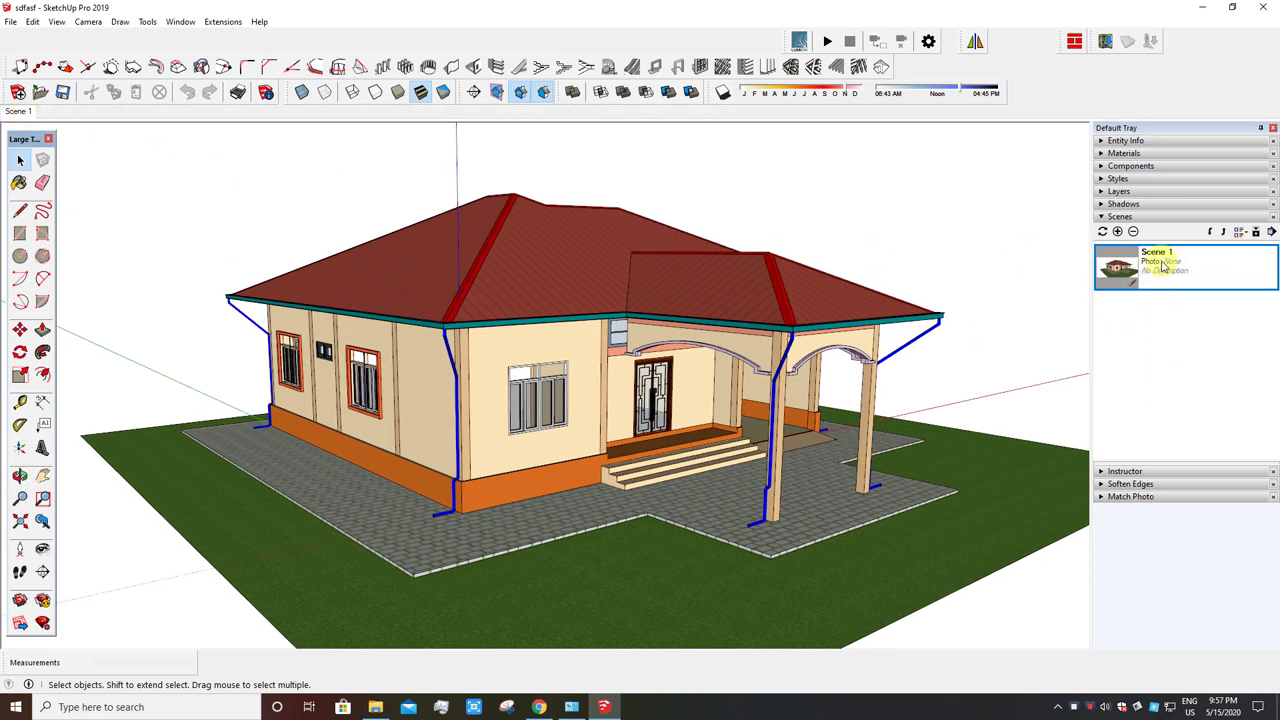
right_click(1110, 270)
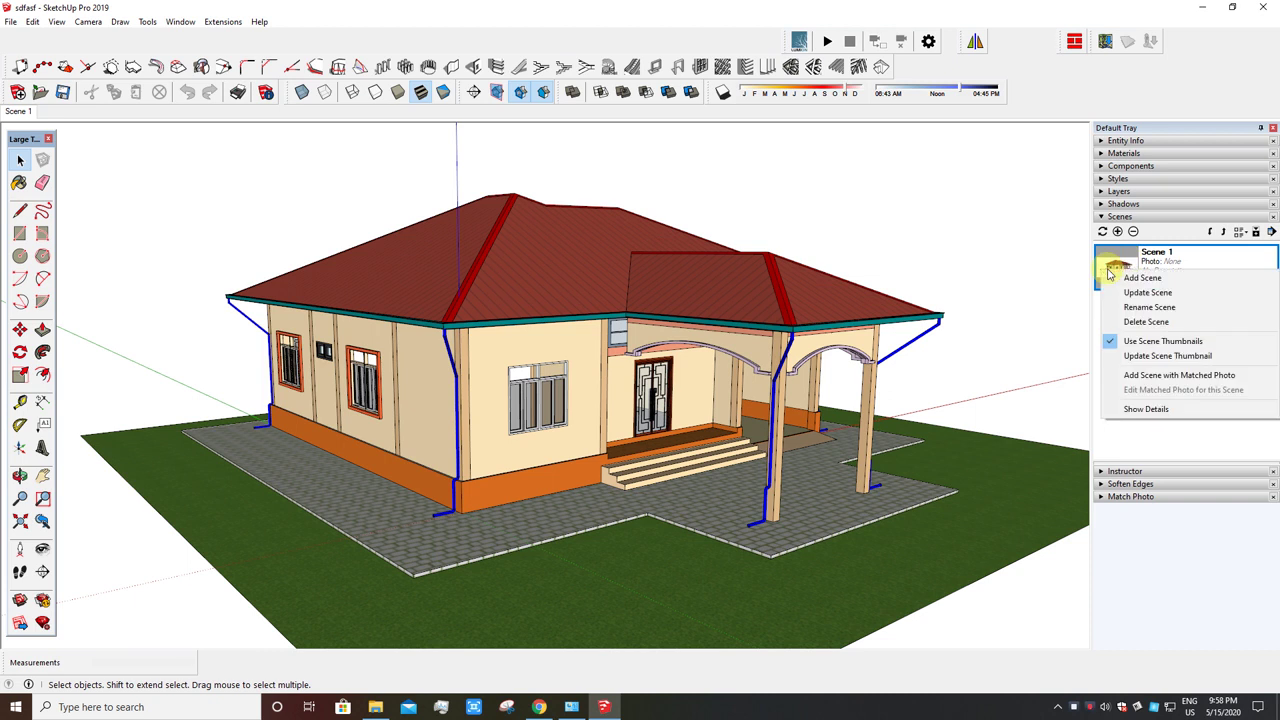
- Rename Scene 1 to 'ISO View'
left_click(1145, 307)
type("ISO View")
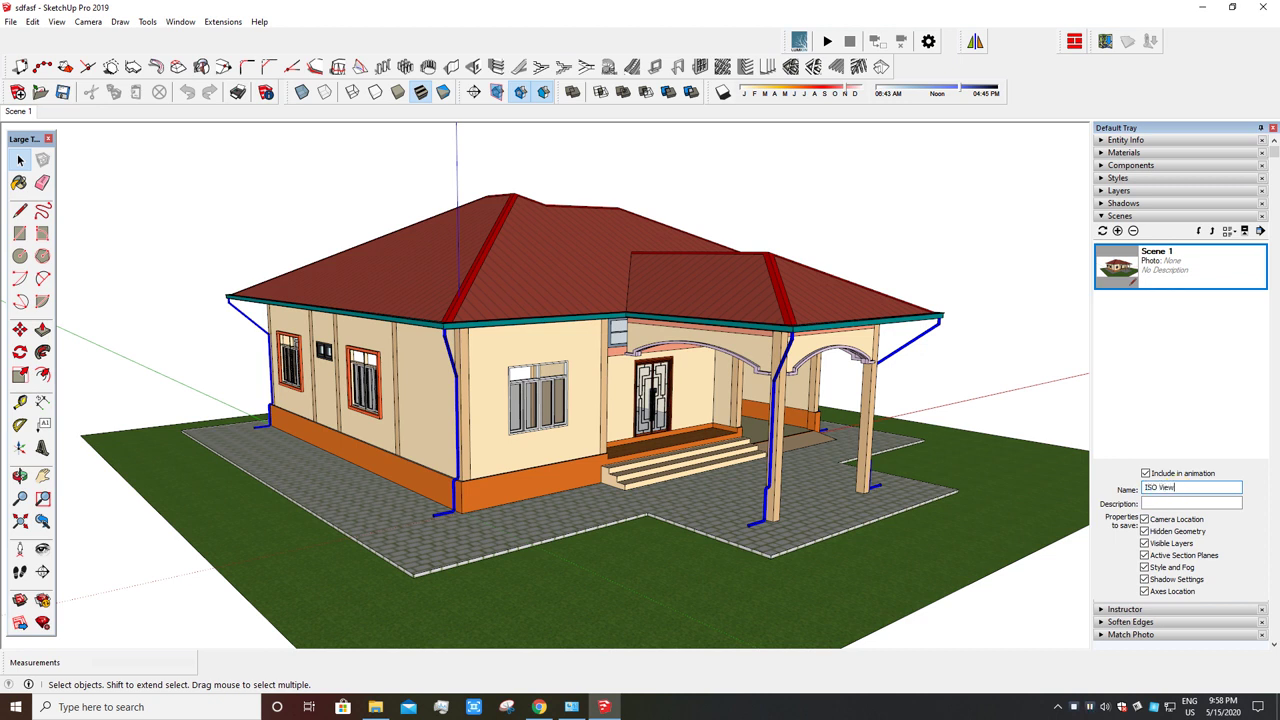
left_click(1030, 395)
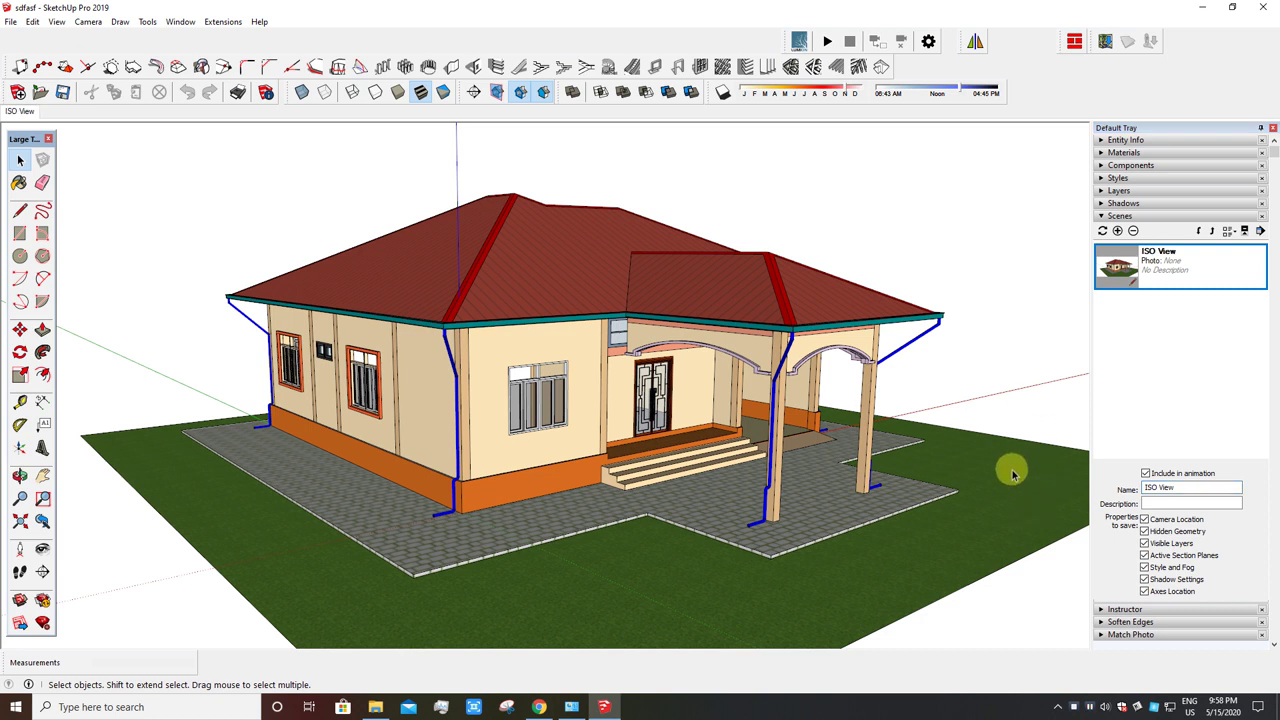
left_click(1010, 442)
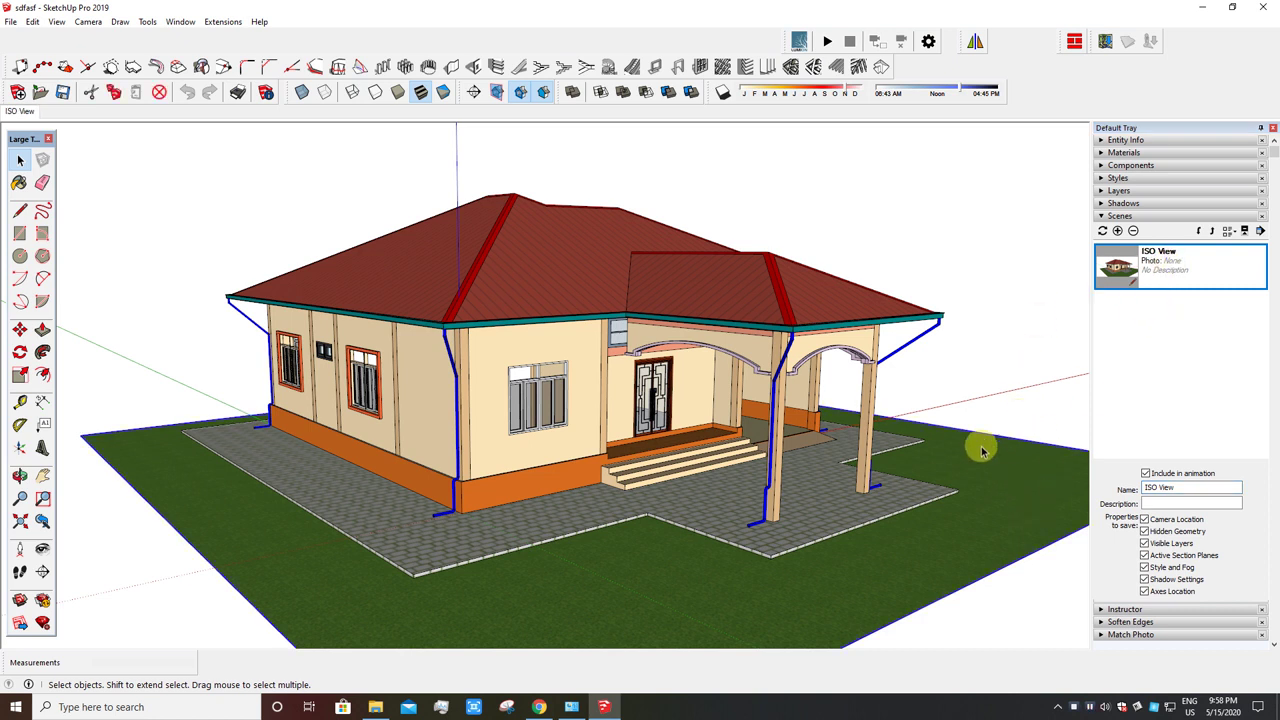
mouse_move(695, 392)
middle_mouse_down()
mouse_move(529, 371)
mouse_move(509, 357)
mouse_move(563, 337)
mouse_move(532, 354)
mouse_move(523, 331)
middle_mouse_up()
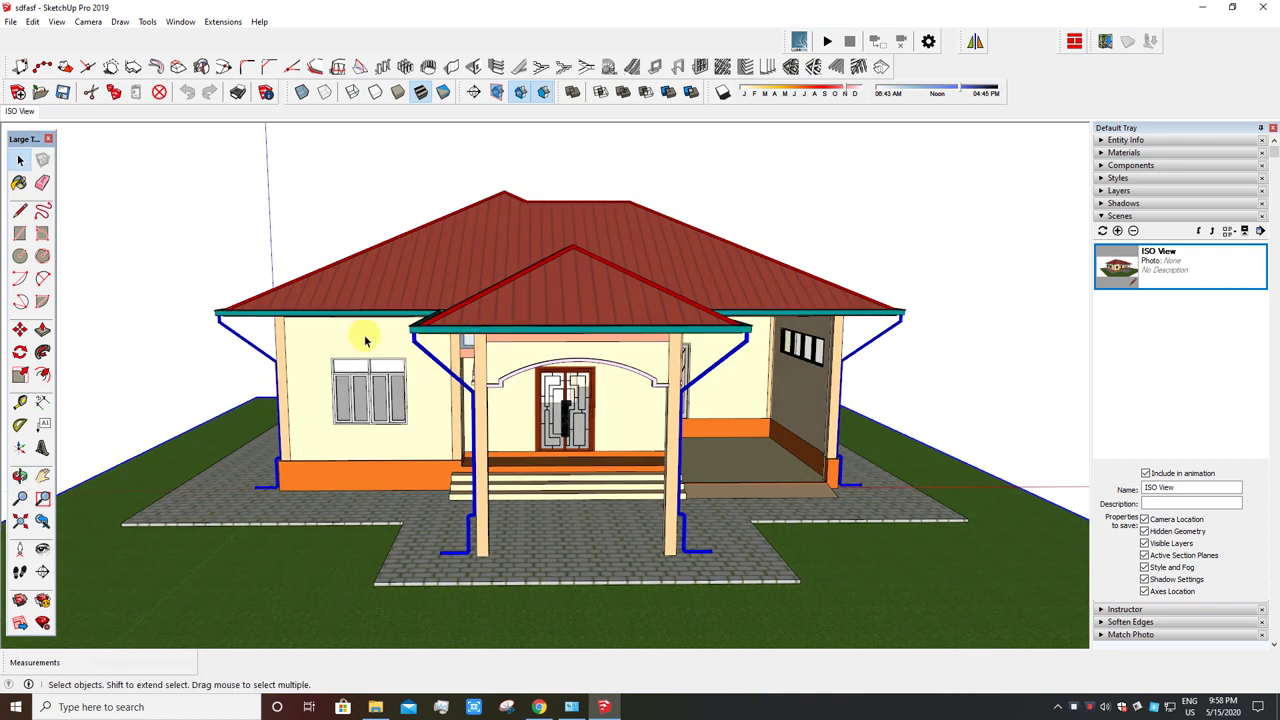
- Save a straight-on front view centred on the porch as the 'Front View' scene
middle_click_drag(423, 357, 686, 366)
mouse_move(477, 413)
middle_mouse_down()
mouse_move(451, 383)
mouse_move(686, 323)
mouse_move(614, 330)
mouse_move(608, 294)
mouse_move(612, 322)
middle_mouse_up()
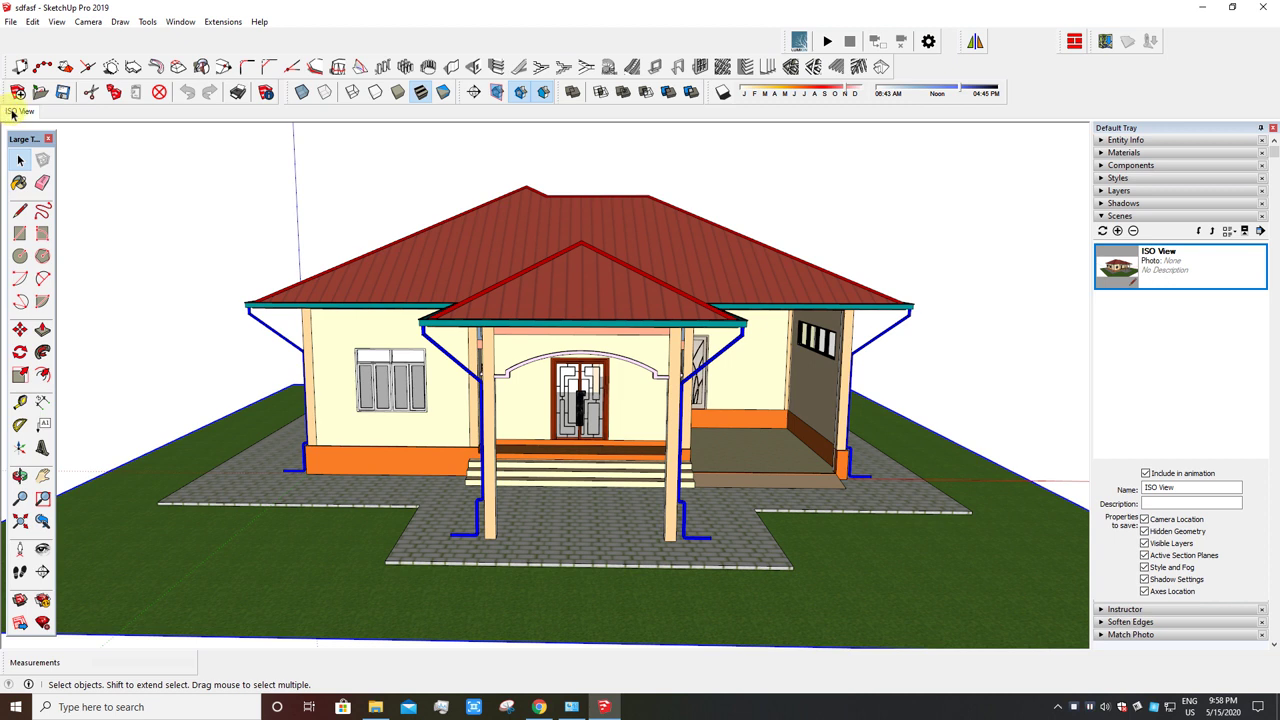
right_click(12, 113)
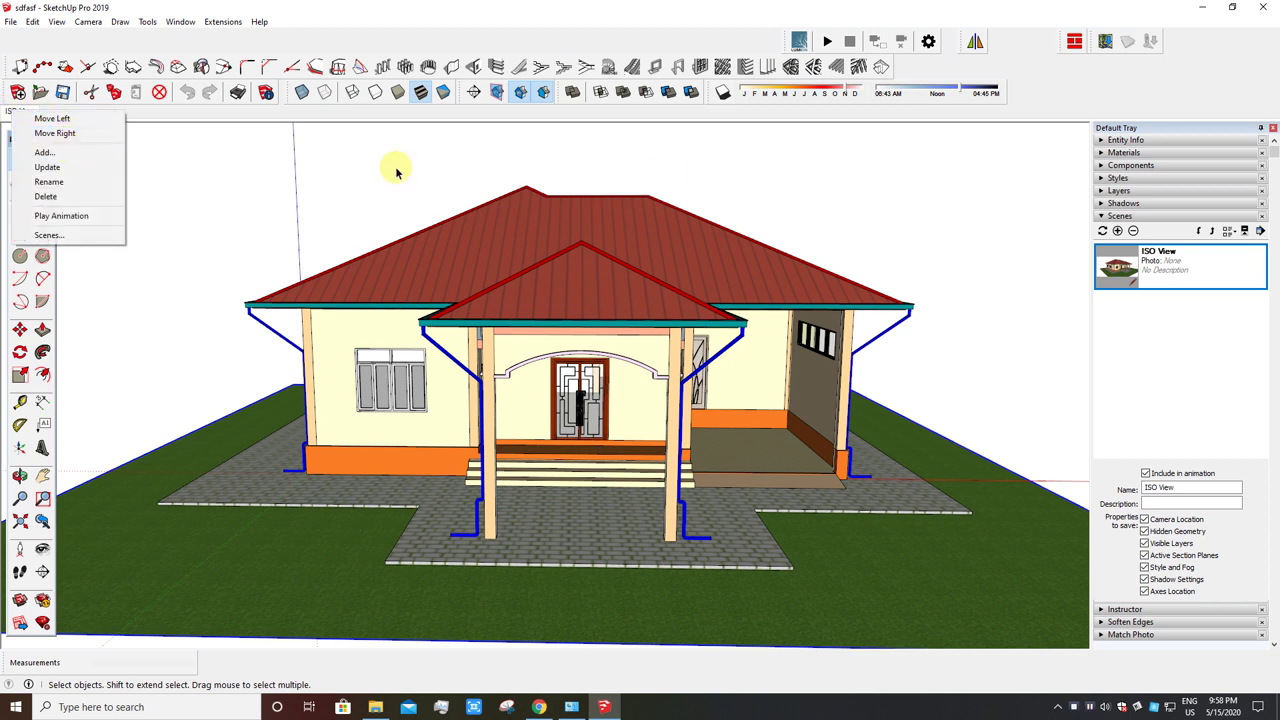
left_click(1118, 231)
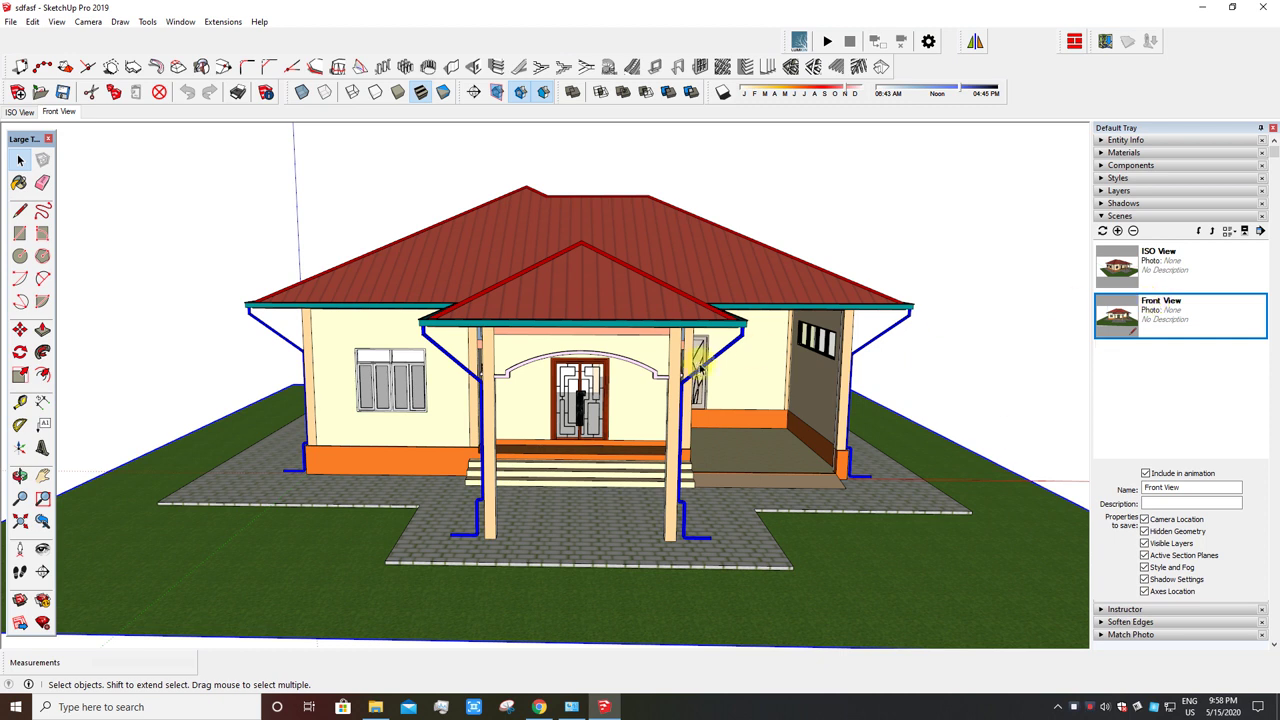
- Add a third scene from a corner angle showing the porch and left side
middle_click_drag(840, 388, 561, 266)
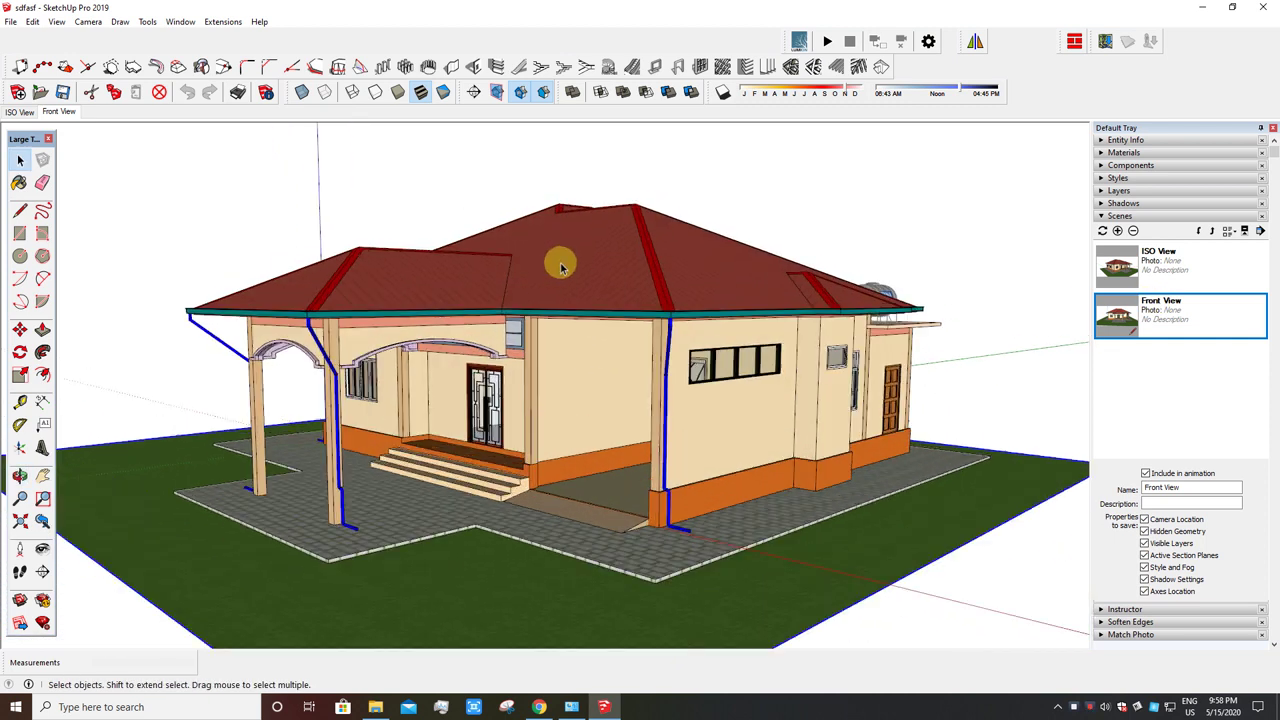
middle_click_drag(666, 271, 543, 300)
middle_click_drag(743, 246, 478, 370)
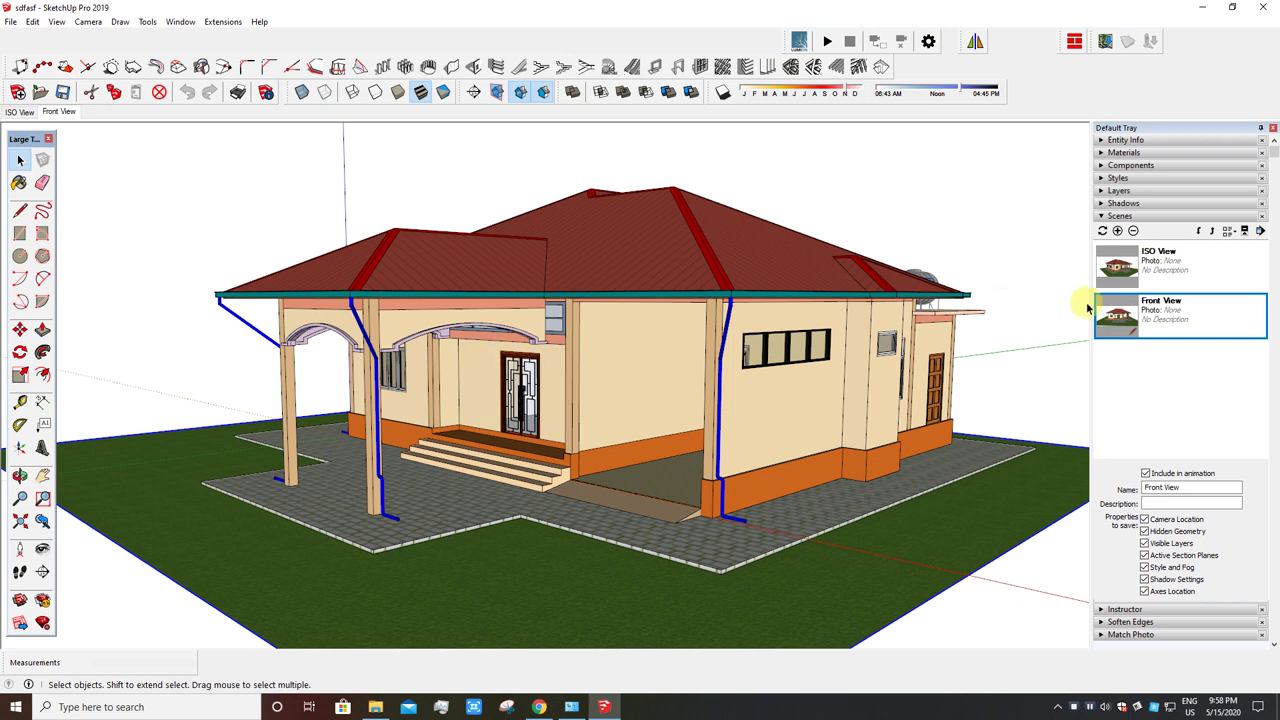
left_click(1118, 231)
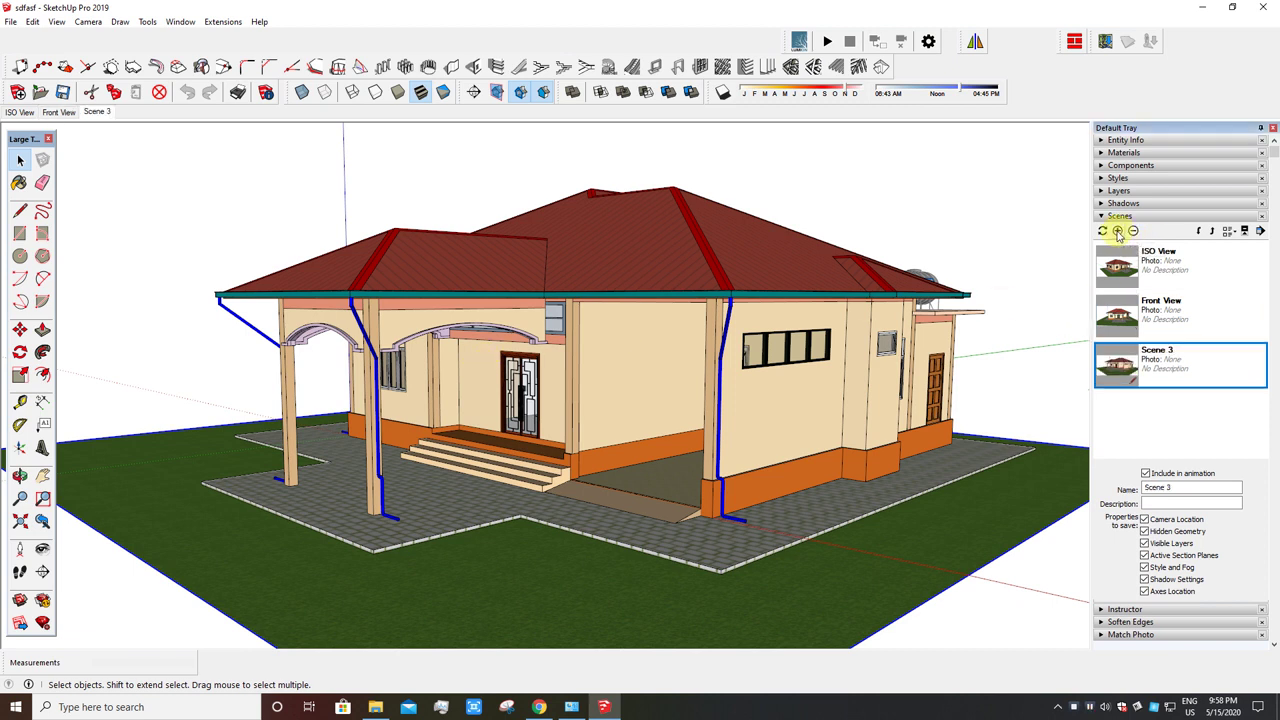
- Name Scene 3 'Elevation' and add a new scene facing the water-tank side
left_click_drag(1175, 488, 1140, 492)
type("Elevation")
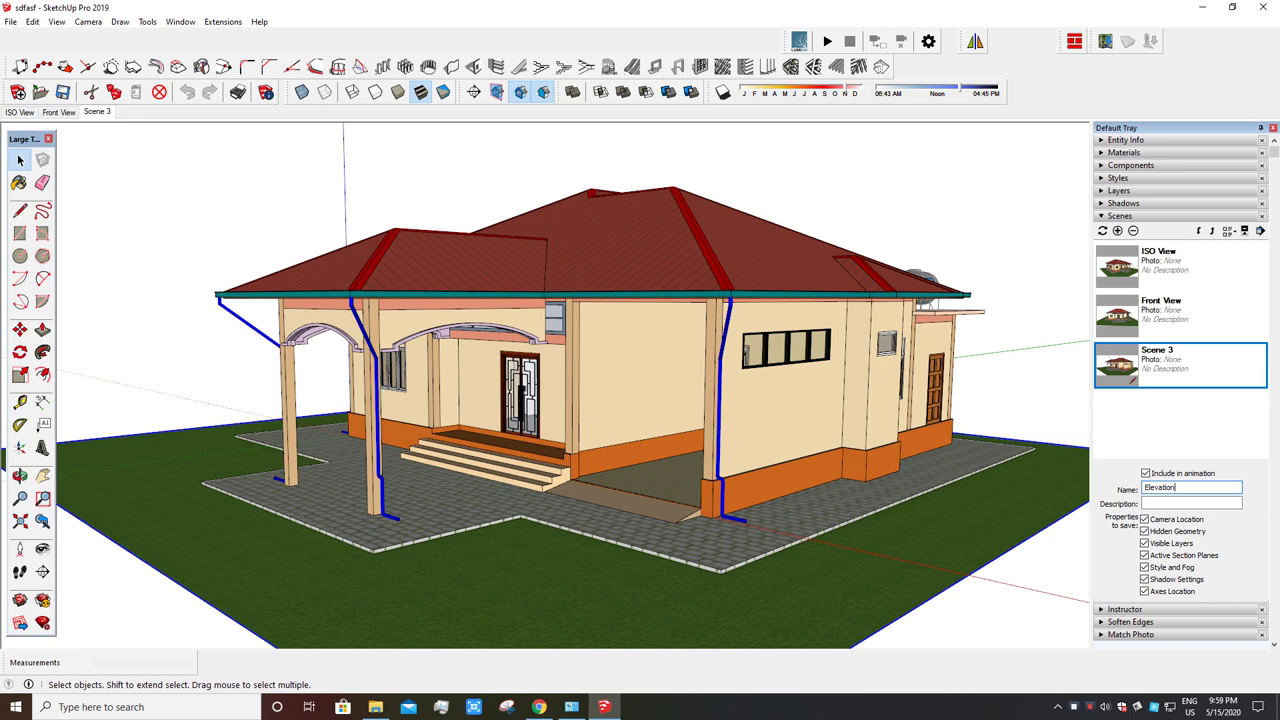
left_click(1034, 500)
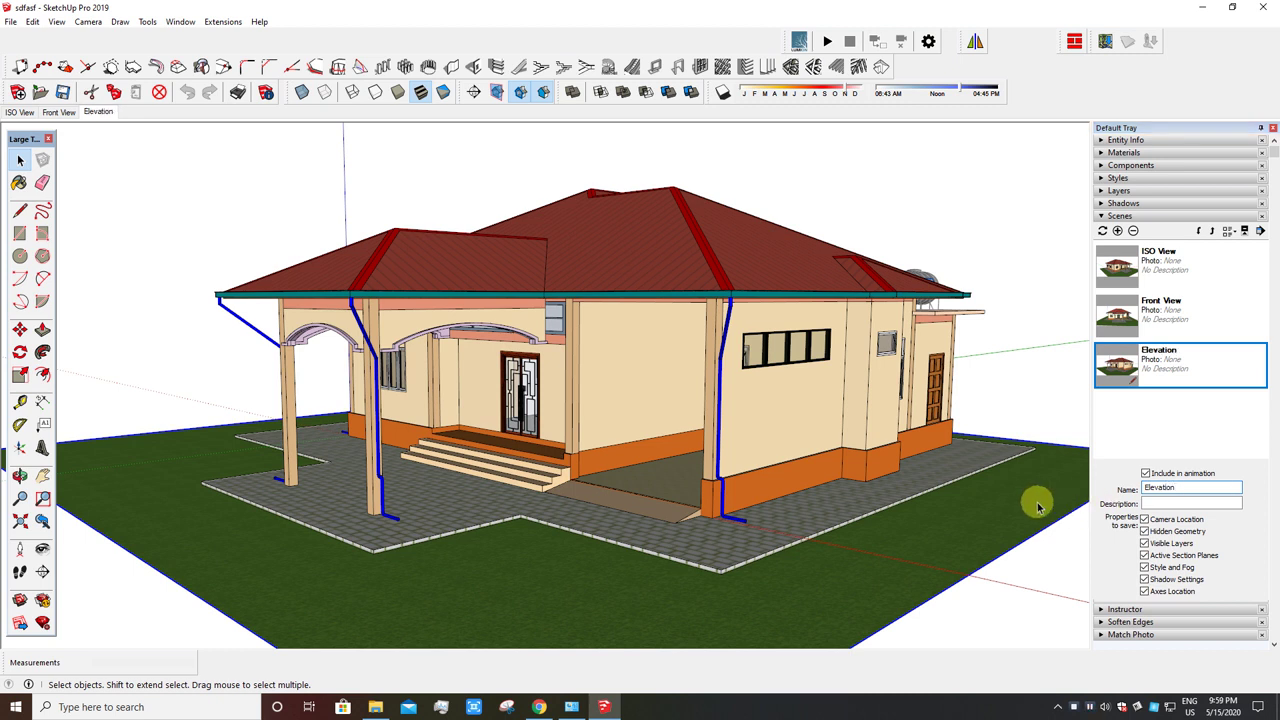
mouse_move(857, 409)
middle_mouse_down()
mouse_move(686, 386)
mouse_move(766, 346)
mouse_move(728, 405)
mouse_move(777, 406)
mouse_move(763, 394)
middle_mouse_up()
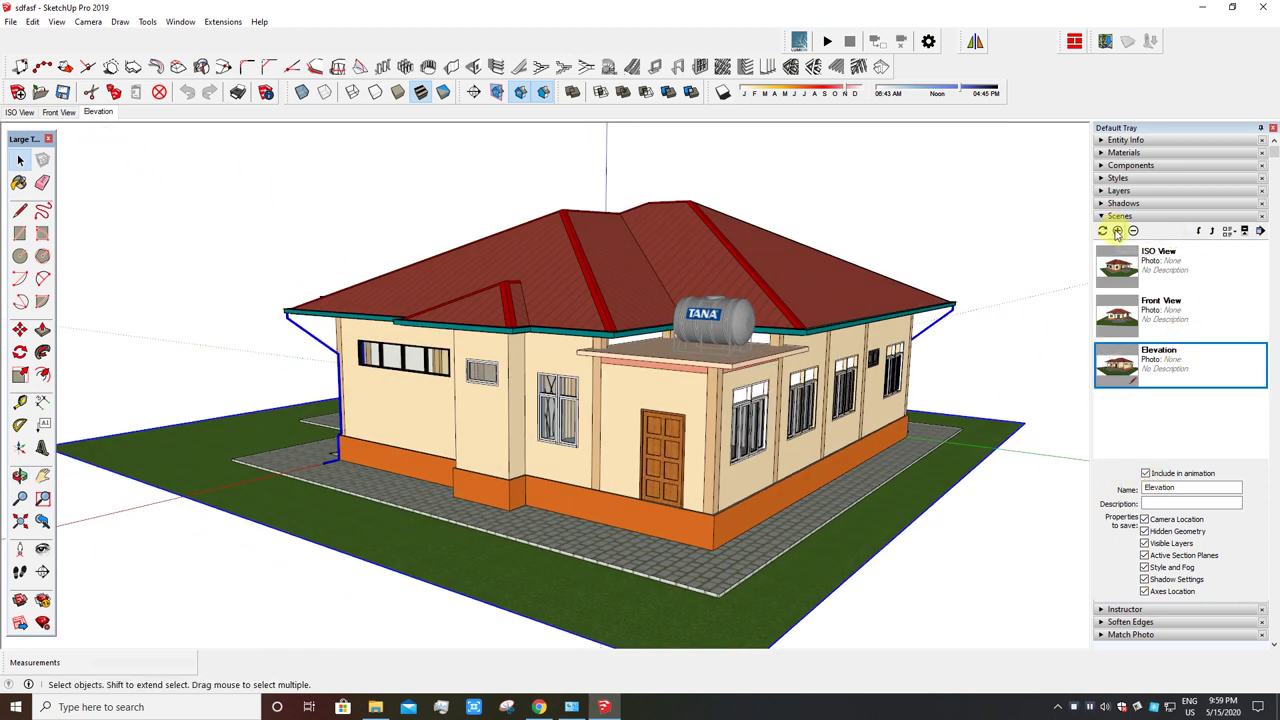
left_click(1117, 231)
- Name Scene 4 'Back ISo' and add a new scene facing the rear wall
left_click_drag(1180, 486, 1101, 488)
type("Back ISo")
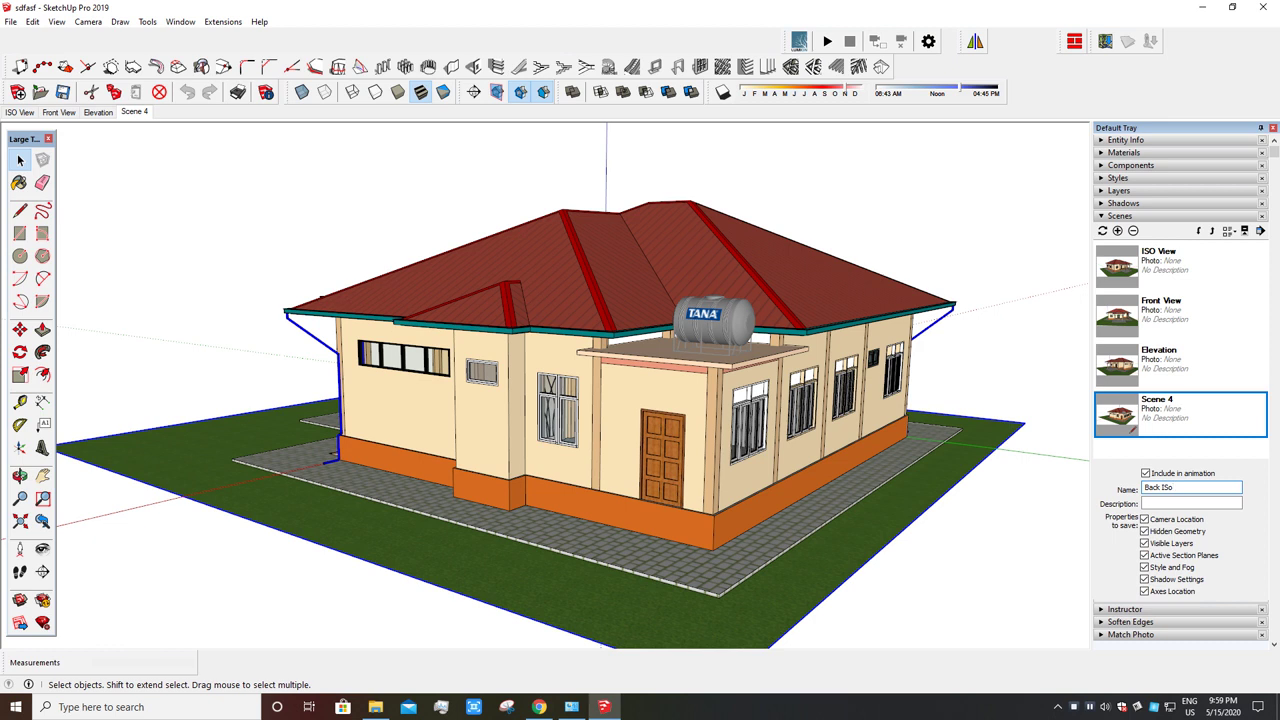
mouse_move(1030, 466)
middle_mouse_down()
mouse_move(905, 292)
mouse_move(959, 326)
middle_mouse_up()
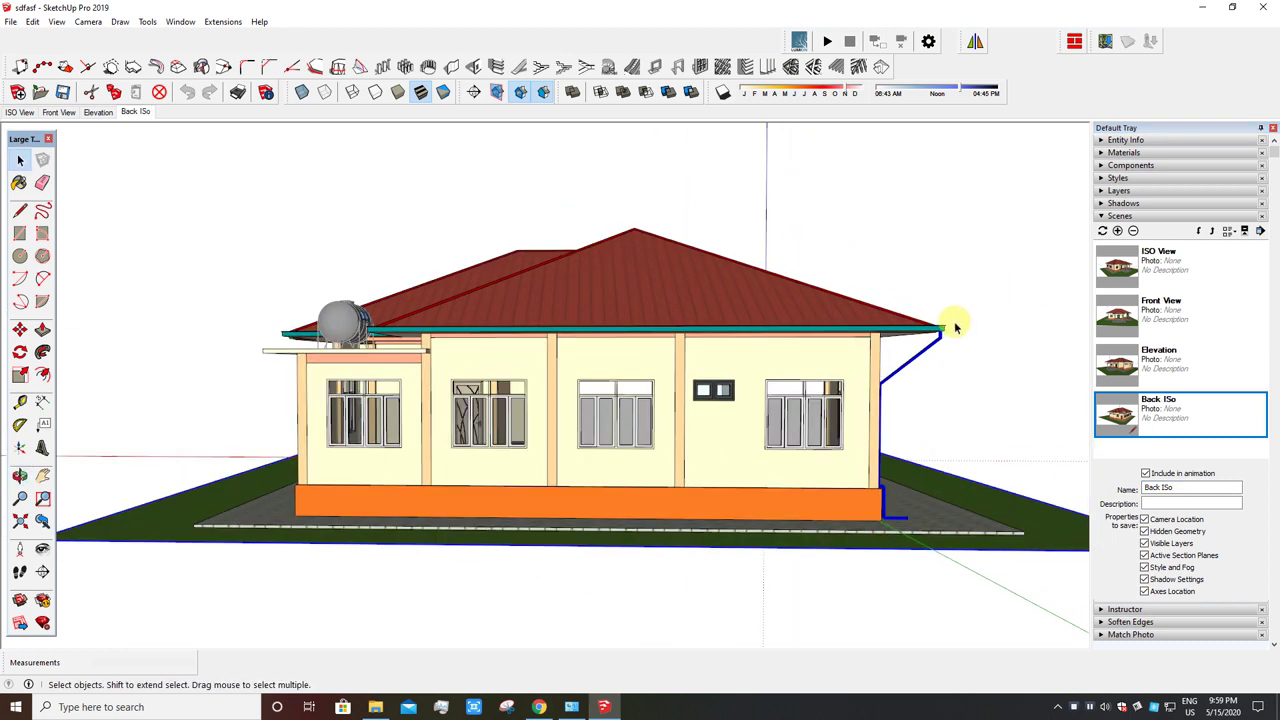
left_click(1117, 230)
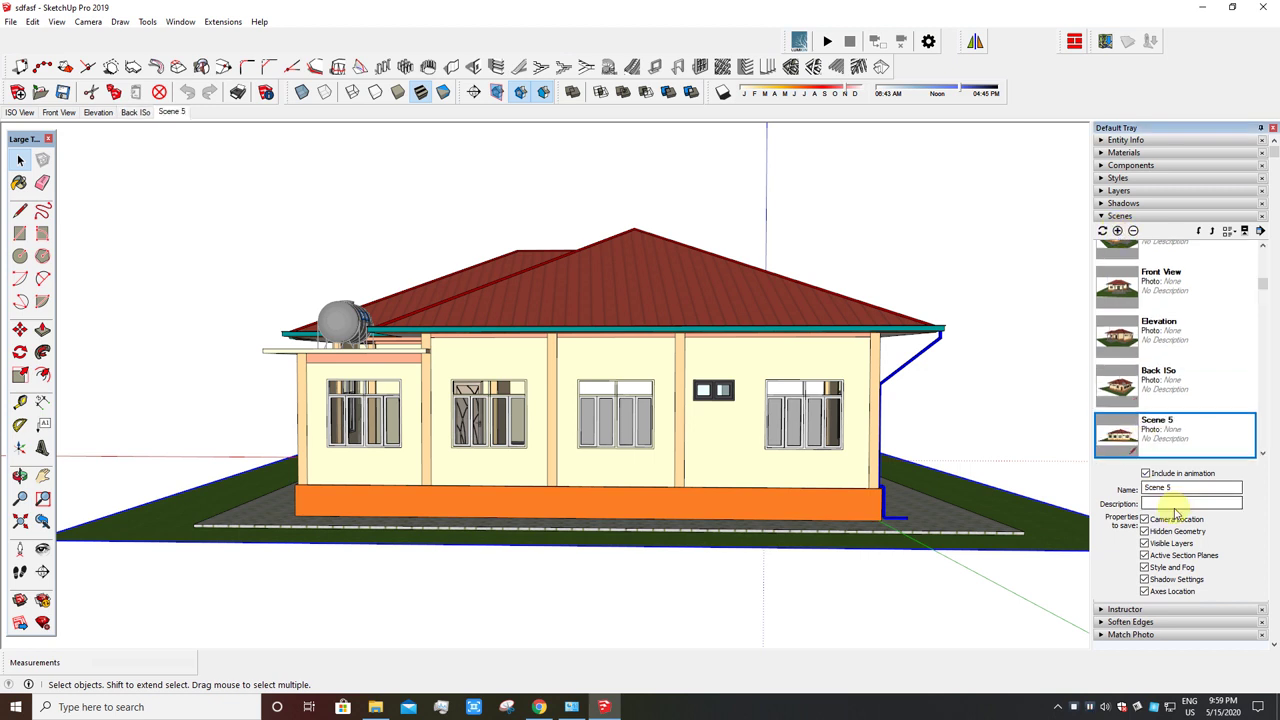
- Name the rear scene 'Back View' and add another scene from the left side
left_click_drag(1168, 489, 1130, 492)
type("Back View")
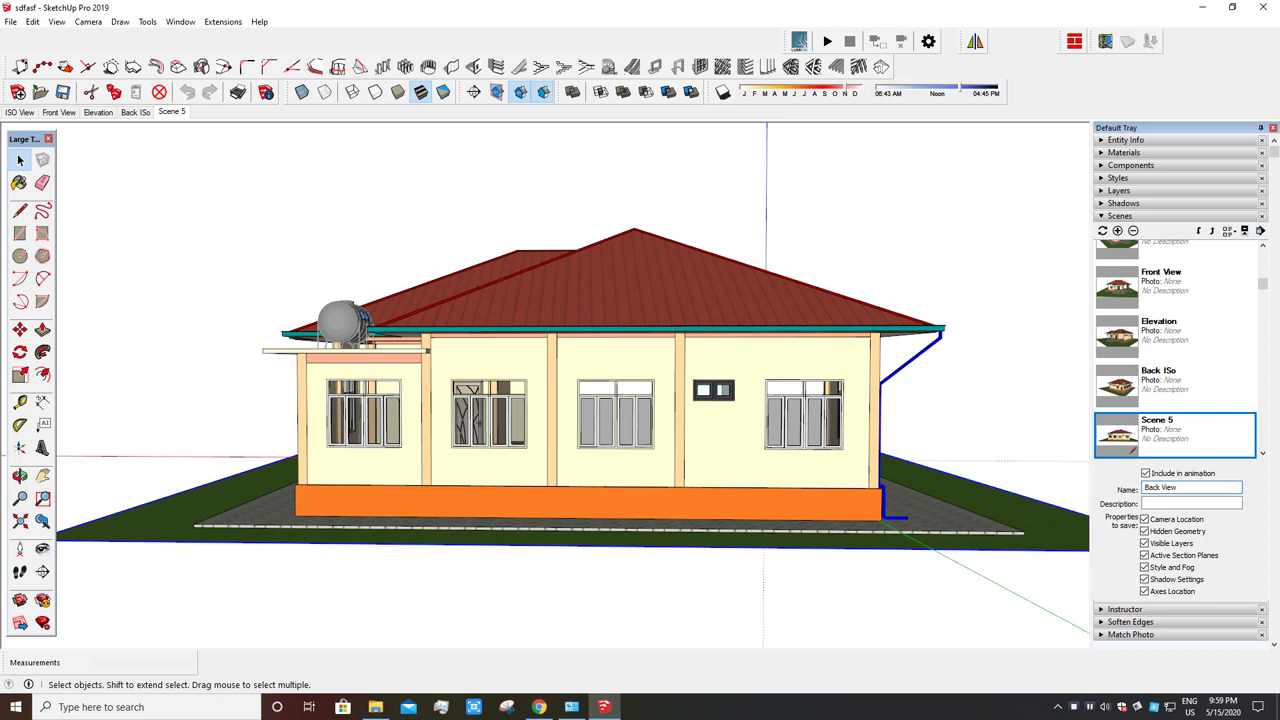
key("Return")
mouse_move(1057, 500)
middle_mouse_down()
mouse_move(840, 420)
mouse_move(943, 423)
middle_mouse_up()
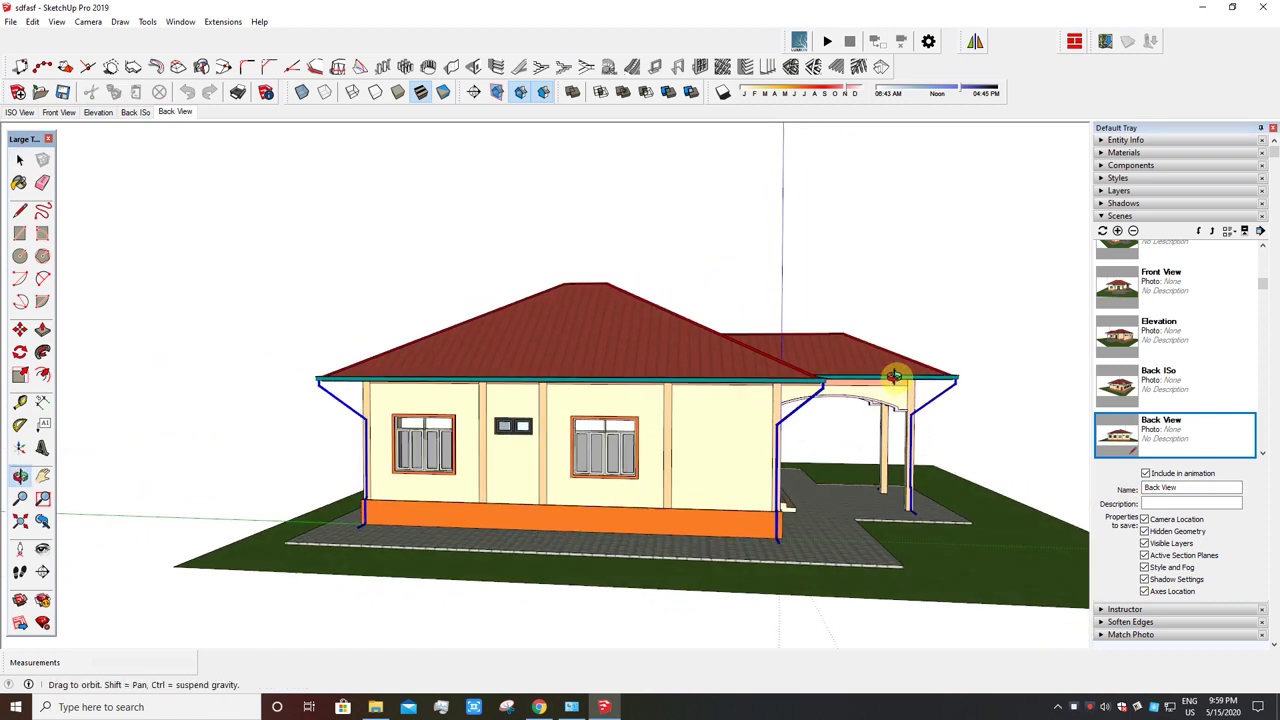
left_click(1117, 230)
- Name Scene 6 'Left Side View', then orbit and zoom to a three-quarter view
left_click_drag(1170, 488, 1134, 490)
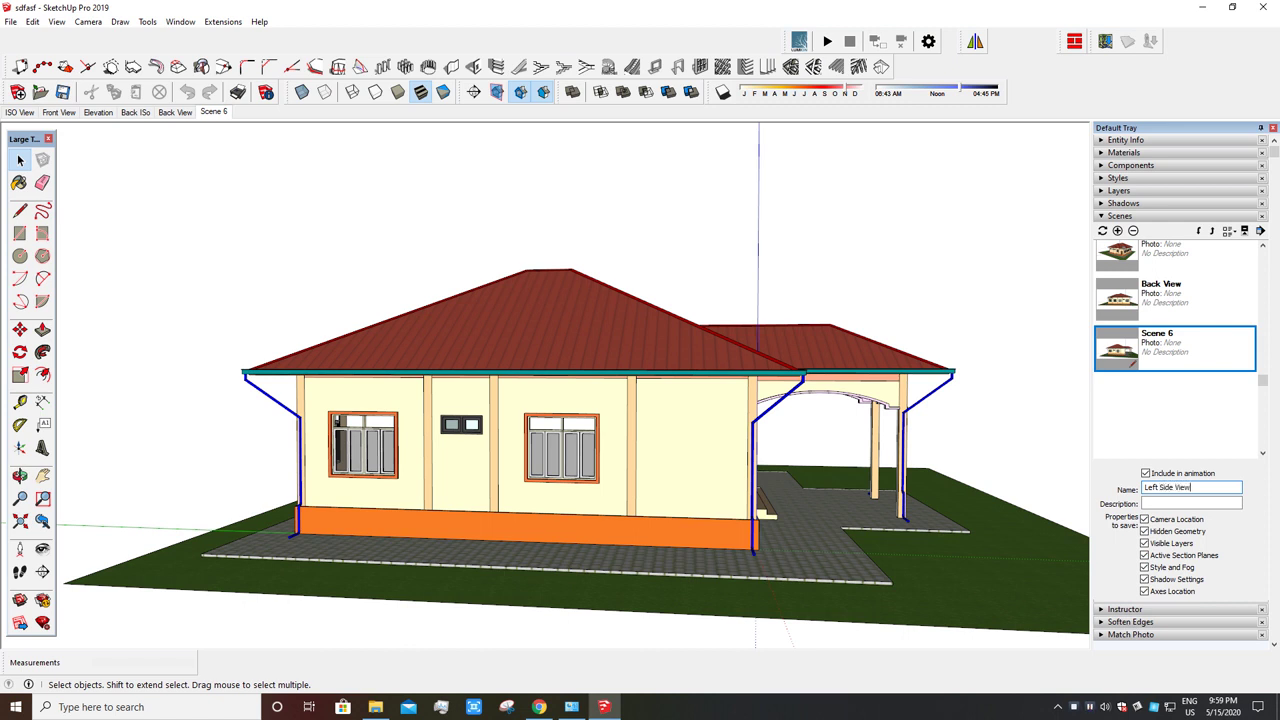
mouse_move(766, 414)
middle_mouse_down()
mouse_move(903, 437)
mouse_move(768, 355)
mouse_move(749, 491)
mouse_move(640, 415)
middle_mouse_up()
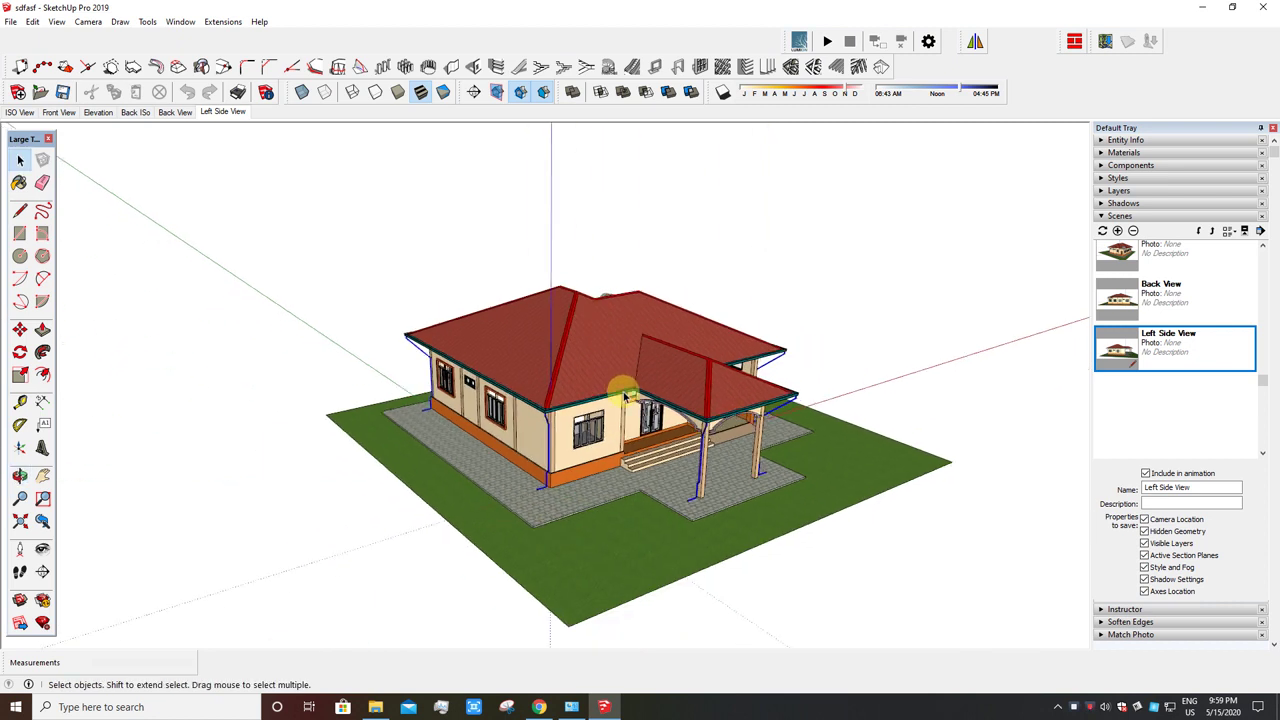
scroll(632, 415, "up", 3)
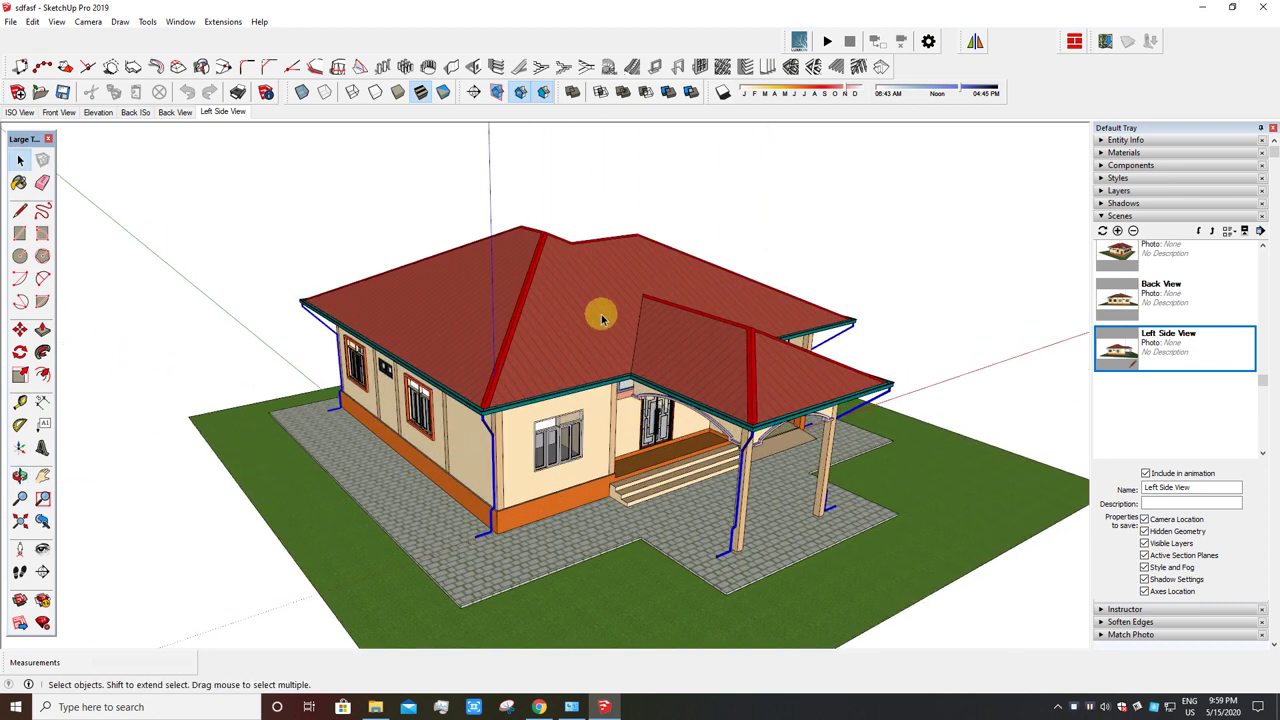
middle_click_drag(600, 308, 608, 331)
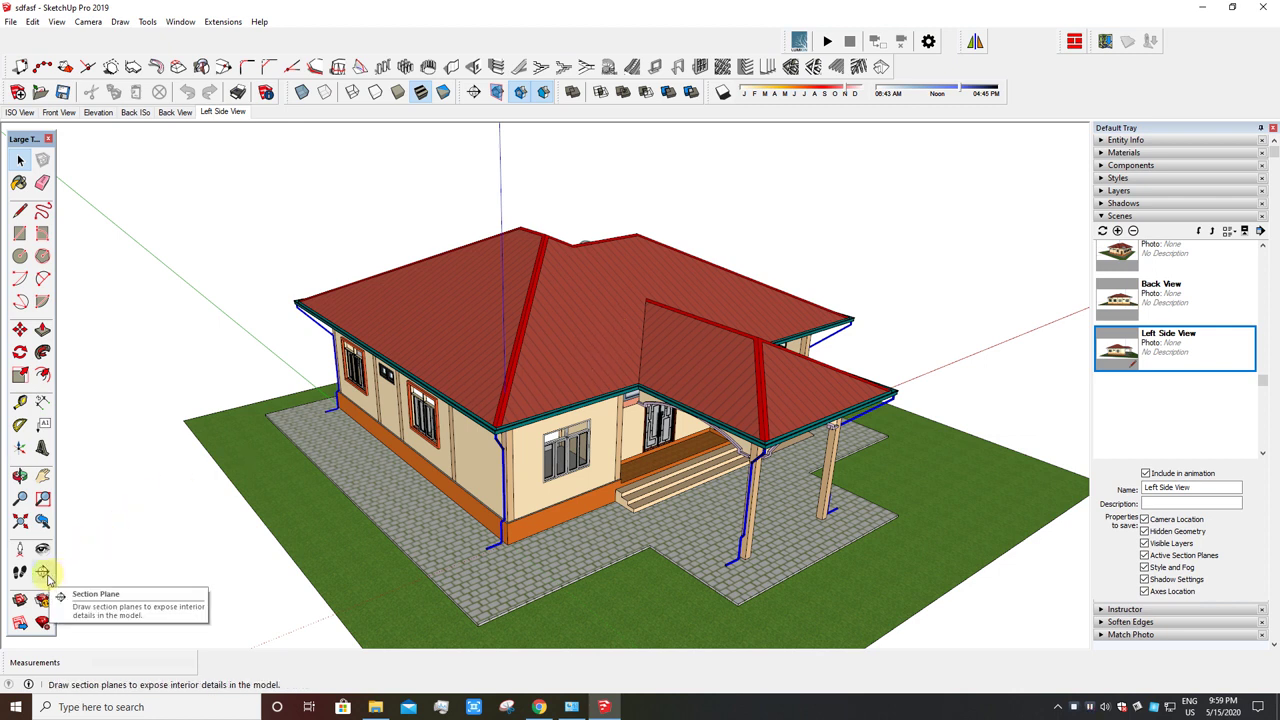
- Place a section plane on the ground and raise it to cut through the walls
left_click(43, 573)
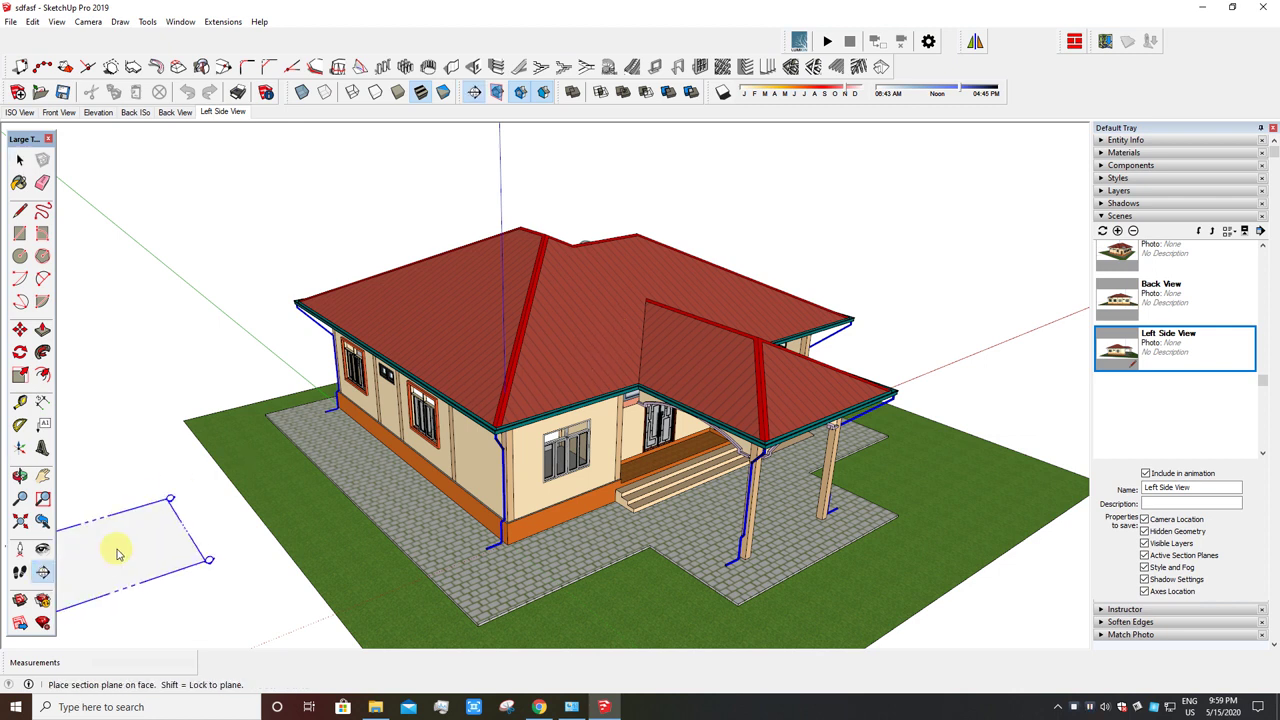
scroll(445, 430, "down", 3)
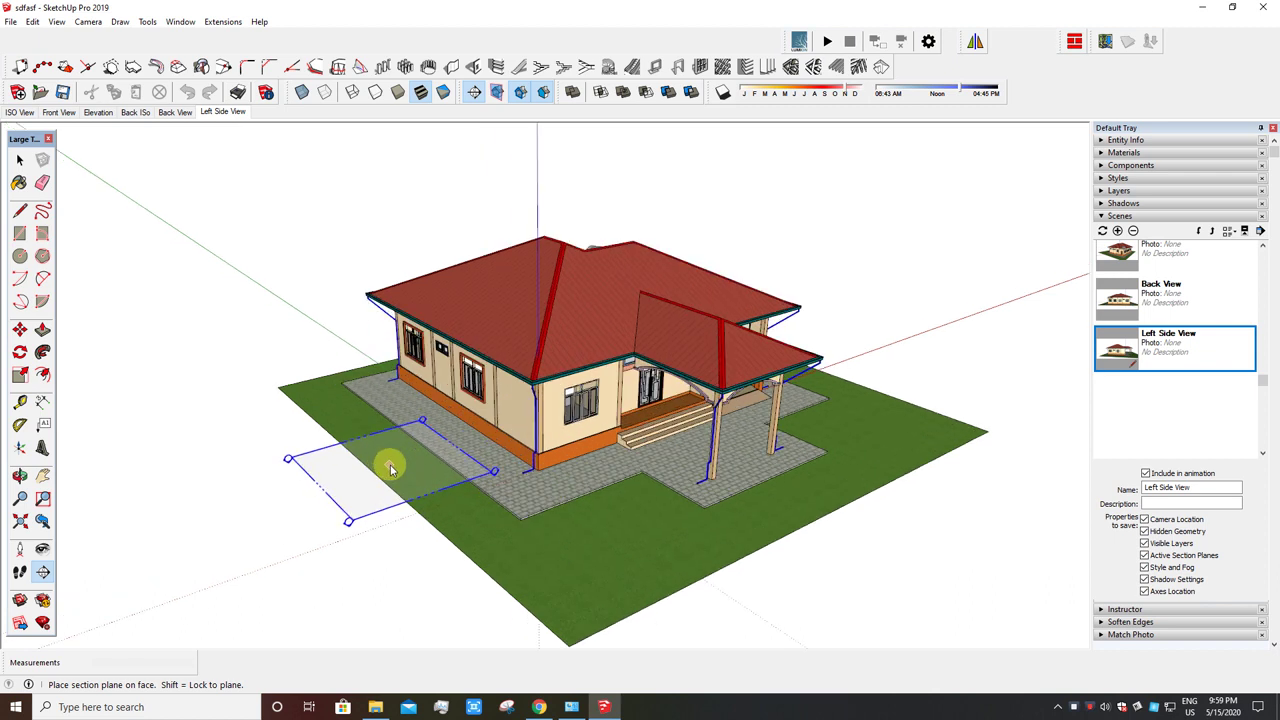
mouse_move(555, 352)
middle_mouse_down()
mouse_move(512, 352)
mouse_move(457, 306)
middle_mouse_up()
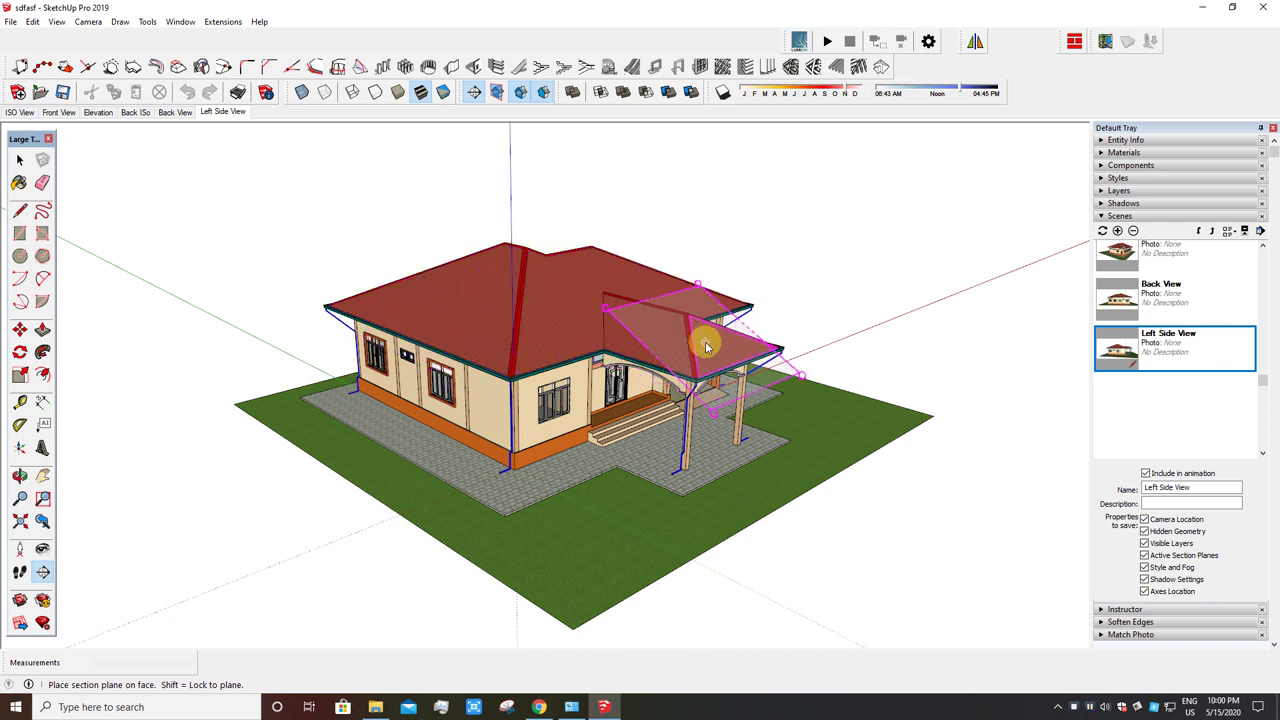
scroll(613, 413, "down", 3)
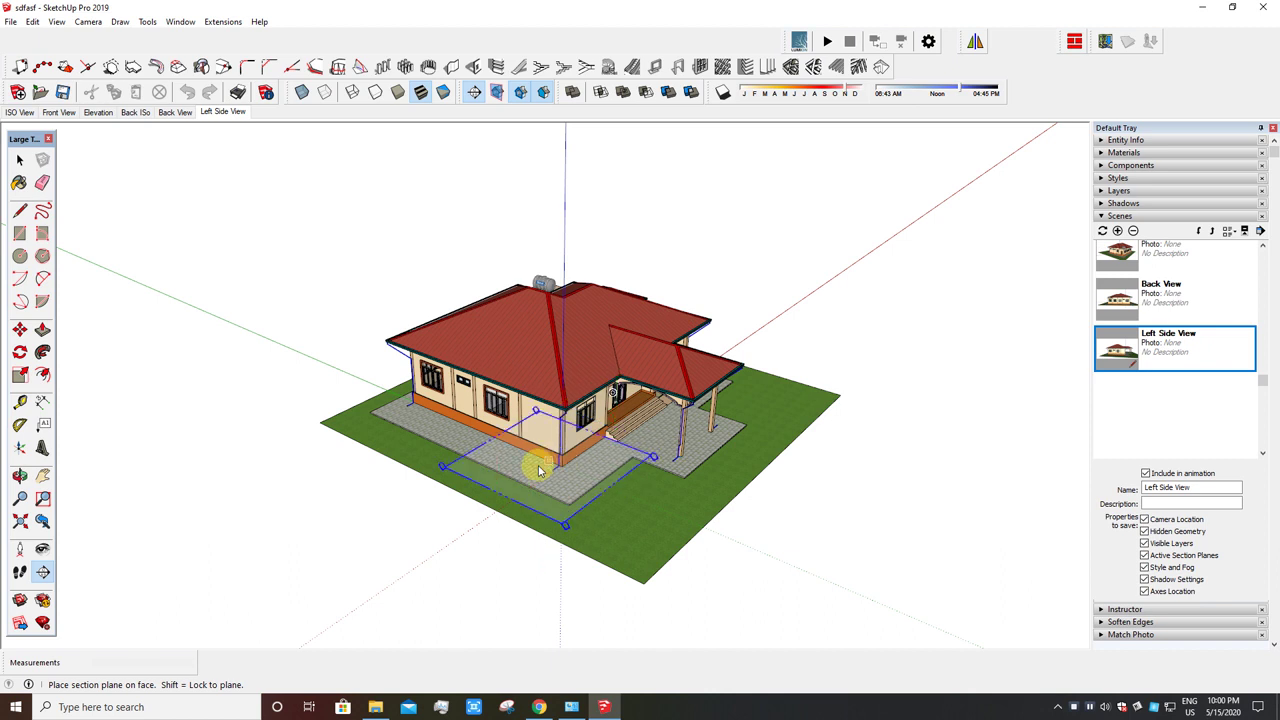
left_click(438, 470)
mouse_move(320, 531)
middle_mouse_down()
mouse_move(685, 546)
mouse_move(706, 533)
middle_mouse_up()
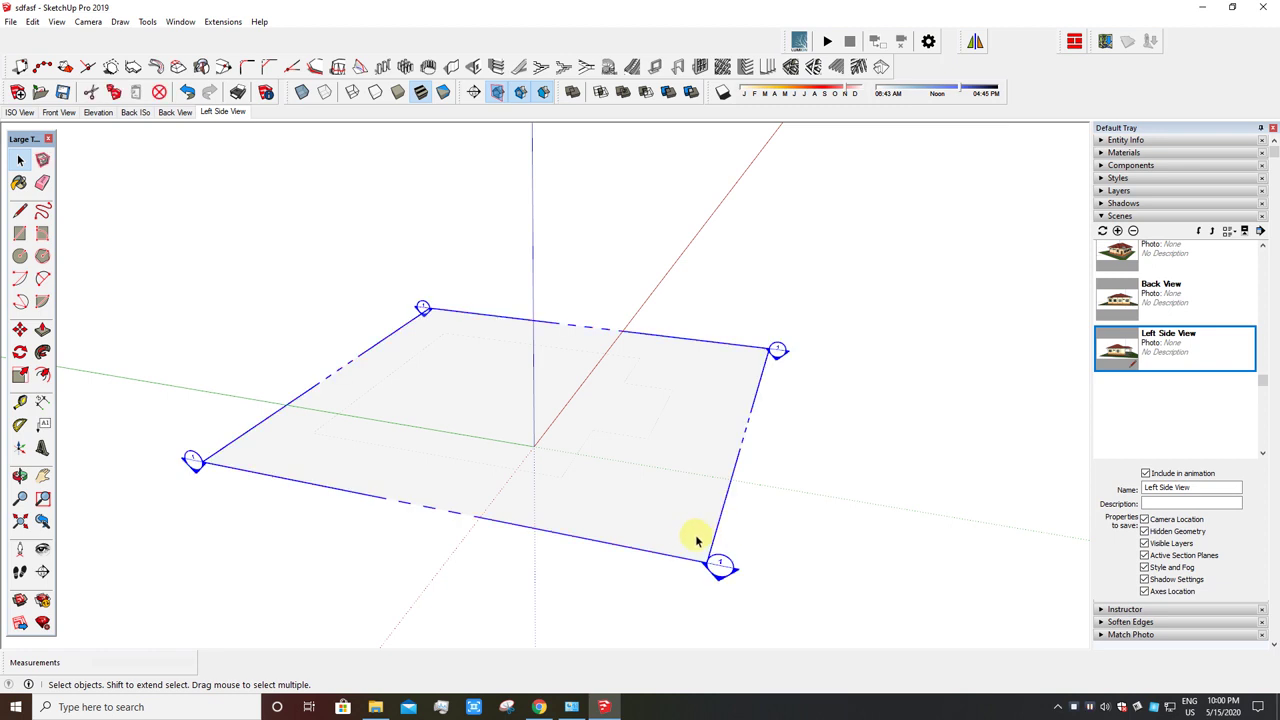
key("m")
left_click(721, 561)
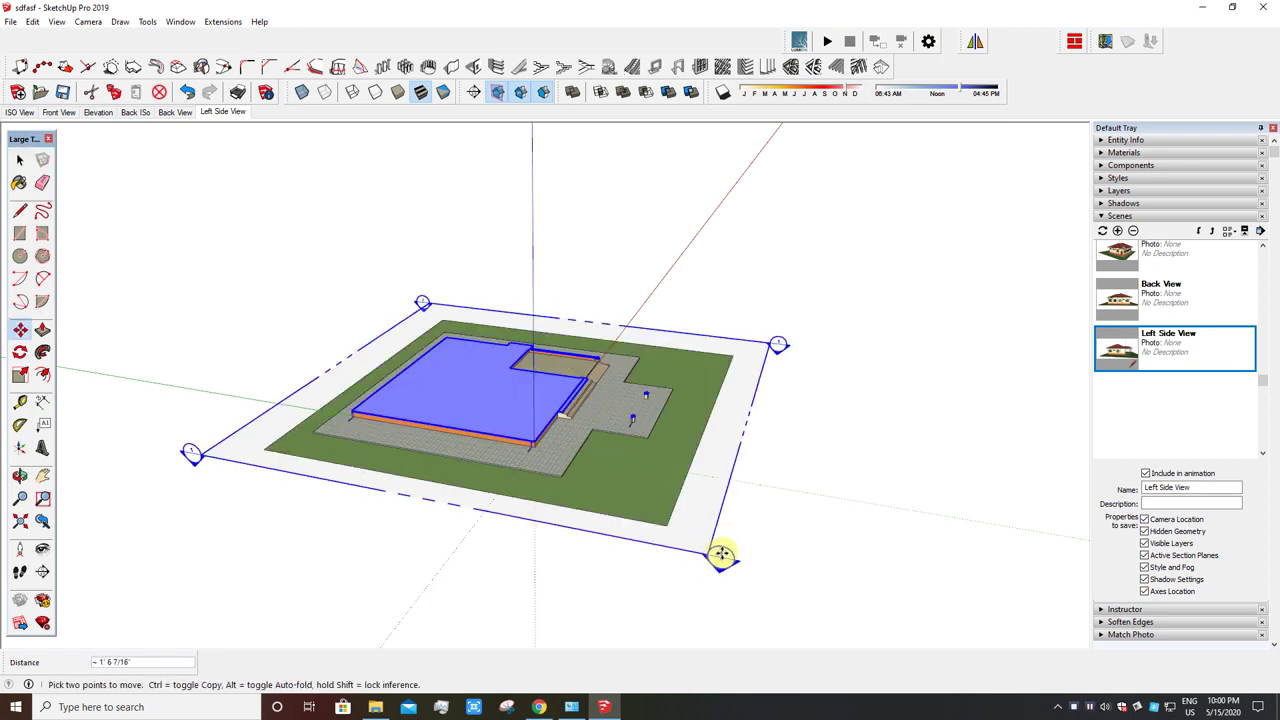
left_click_drag(721, 553, 722, 519)
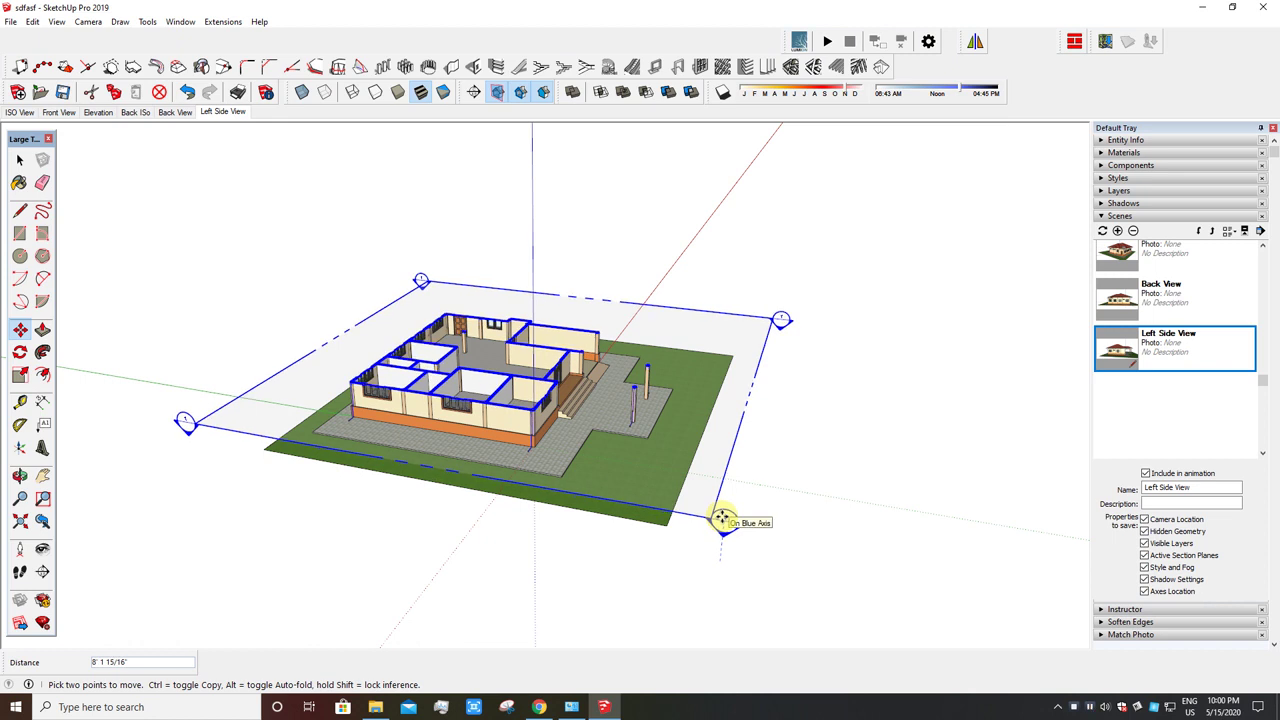
key("space")
- Hide the section plane to reveal the cut-open rooms
mouse_move(614, 451)
middle_mouse_down()
mouse_move(455, 528)
mouse_move(563, 406)
middle_mouse_up()
left_click(797, 437)
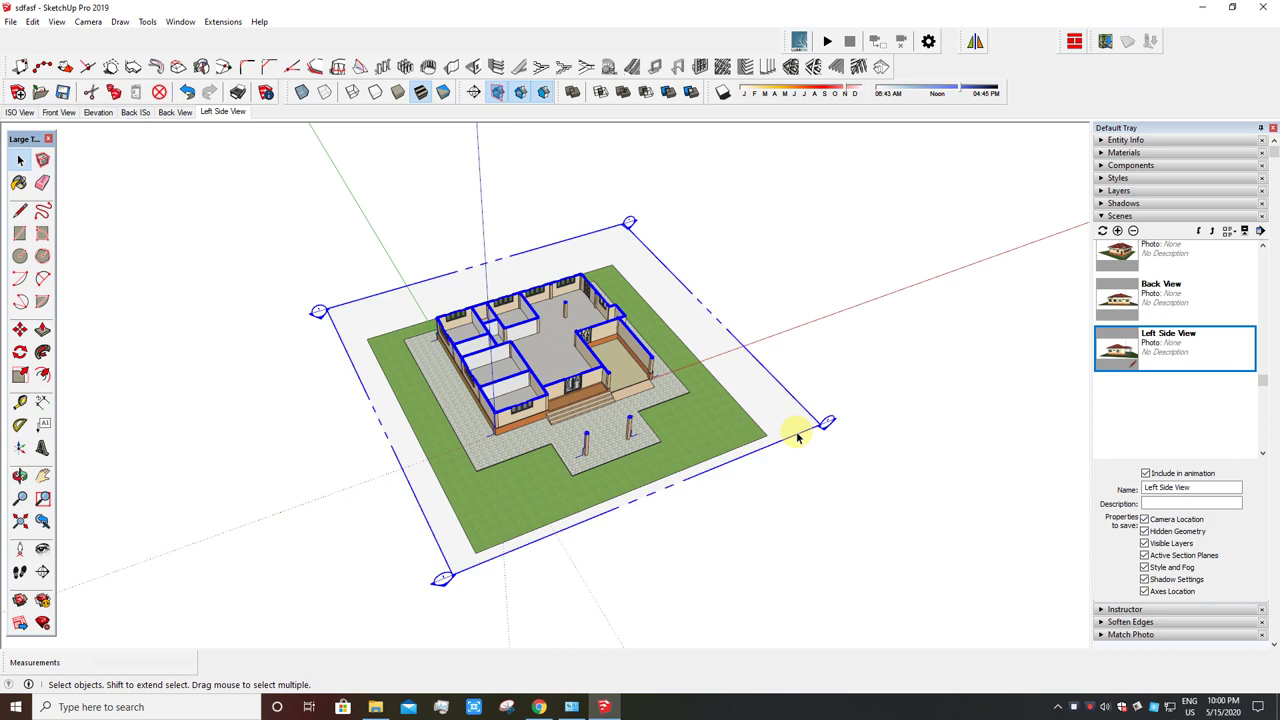
right_click(797, 437)
left_click(818, 468)
mouse_move(814, 471)
middle_mouse_down()
mouse_move(779, 481)
mouse_move(643, 277)
mouse_move(608, 337)
mouse_move(671, 354)
mouse_move(510, 373)
middle_mouse_up()
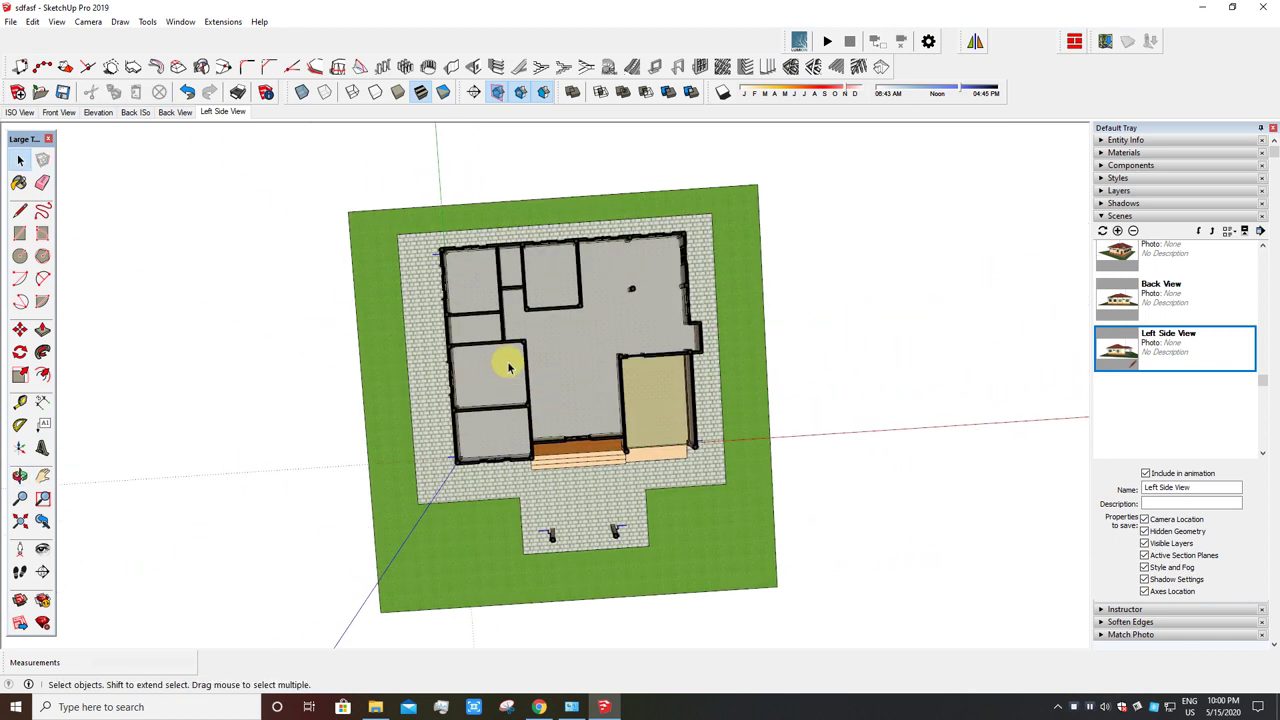
- Save the top-down view of the cut rooms as scene 'Floor Plan'
mouse_move(449, 523)
middle_mouse_down()
mouse_move(409, 366)
mouse_move(580, 403)
mouse_move(624, 452)
mouse_move(634, 491)
mouse_move(749, 509)
mouse_move(680, 503)
middle_mouse_up()
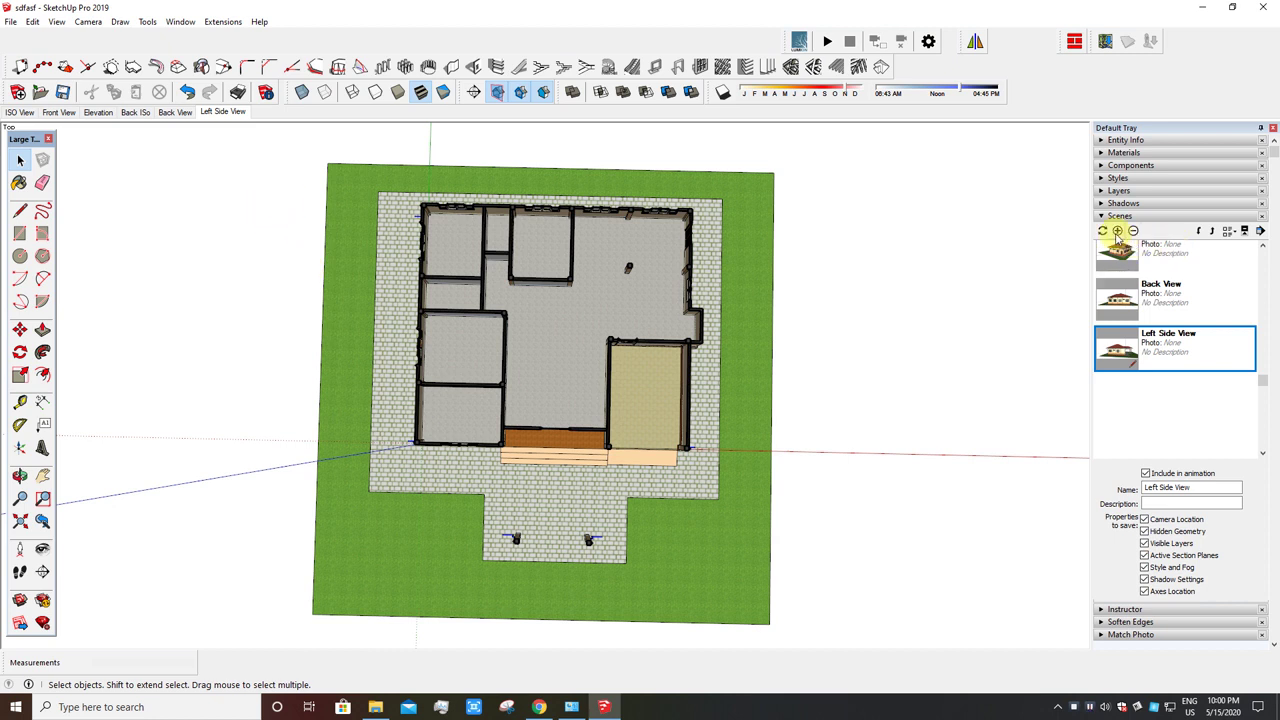
left_click(1117, 231)
left_click_drag(1176, 487, 1140, 490)
type("Floor Plan")
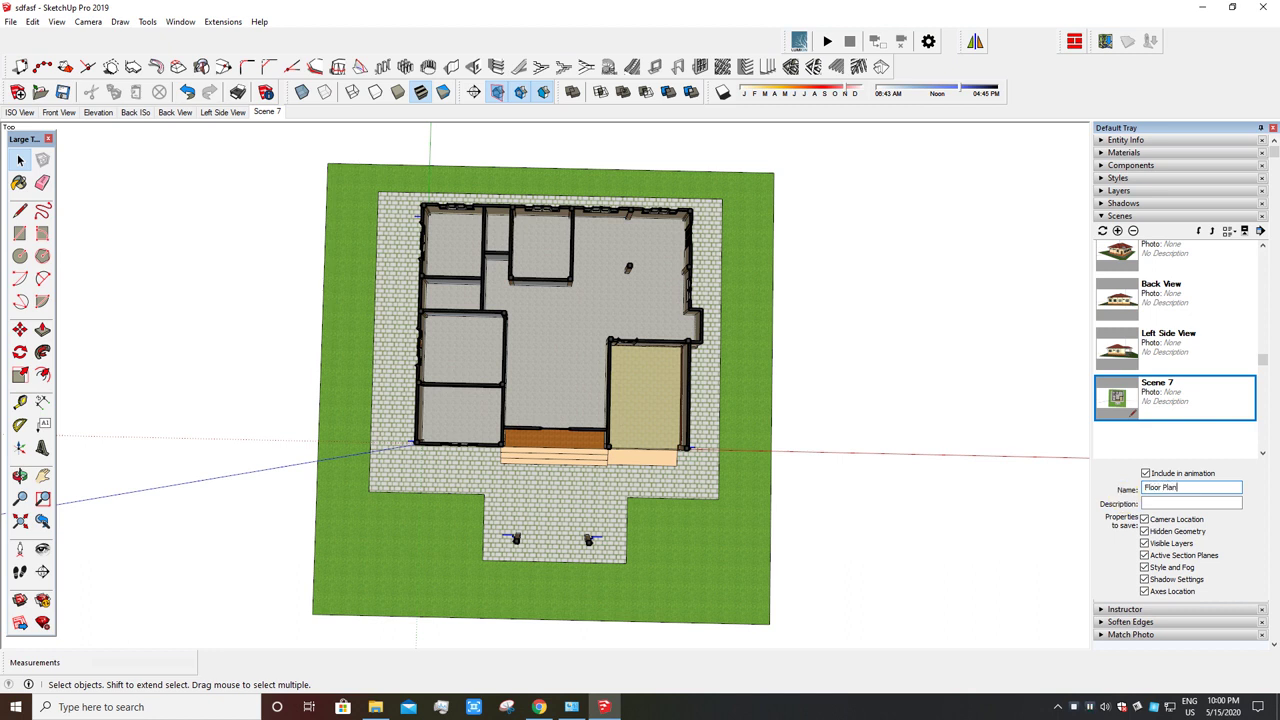
key("Return")
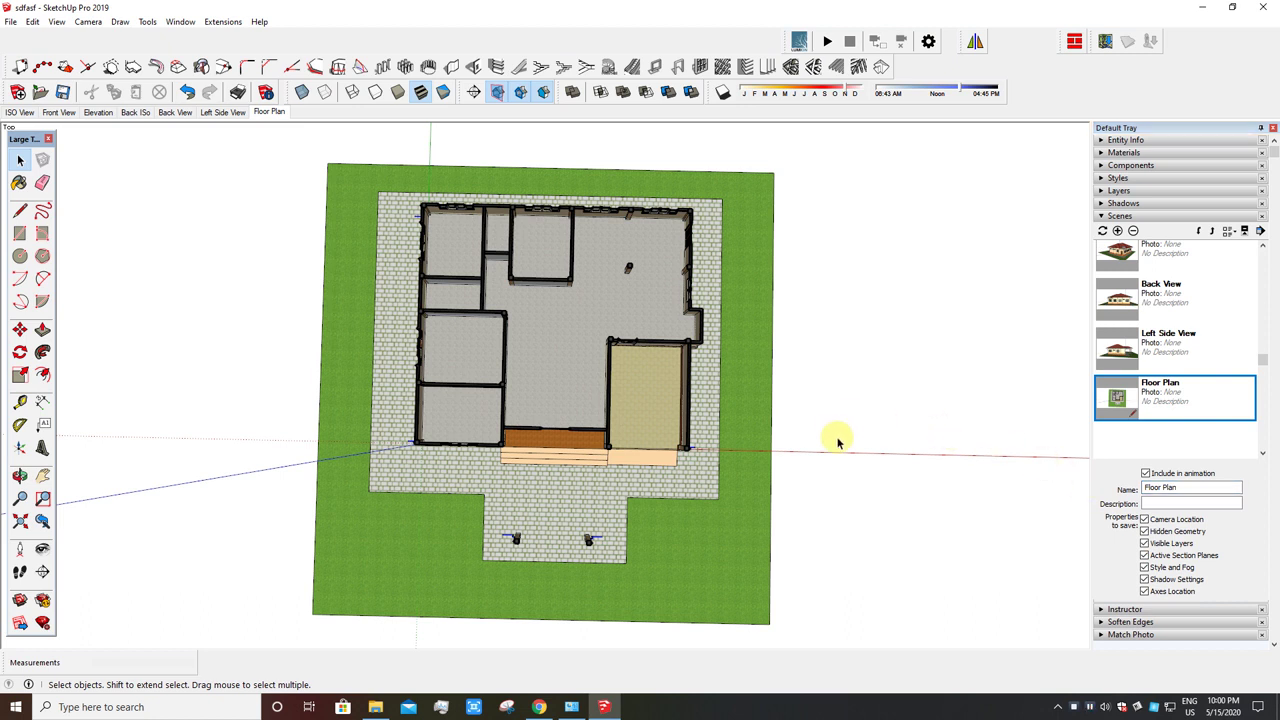
mouse_move(814, 449)
middle_mouse_down()
mouse_move(857, 337)
mouse_move(763, 376)
mouse_move(823, 320)
middle_mouse_up()
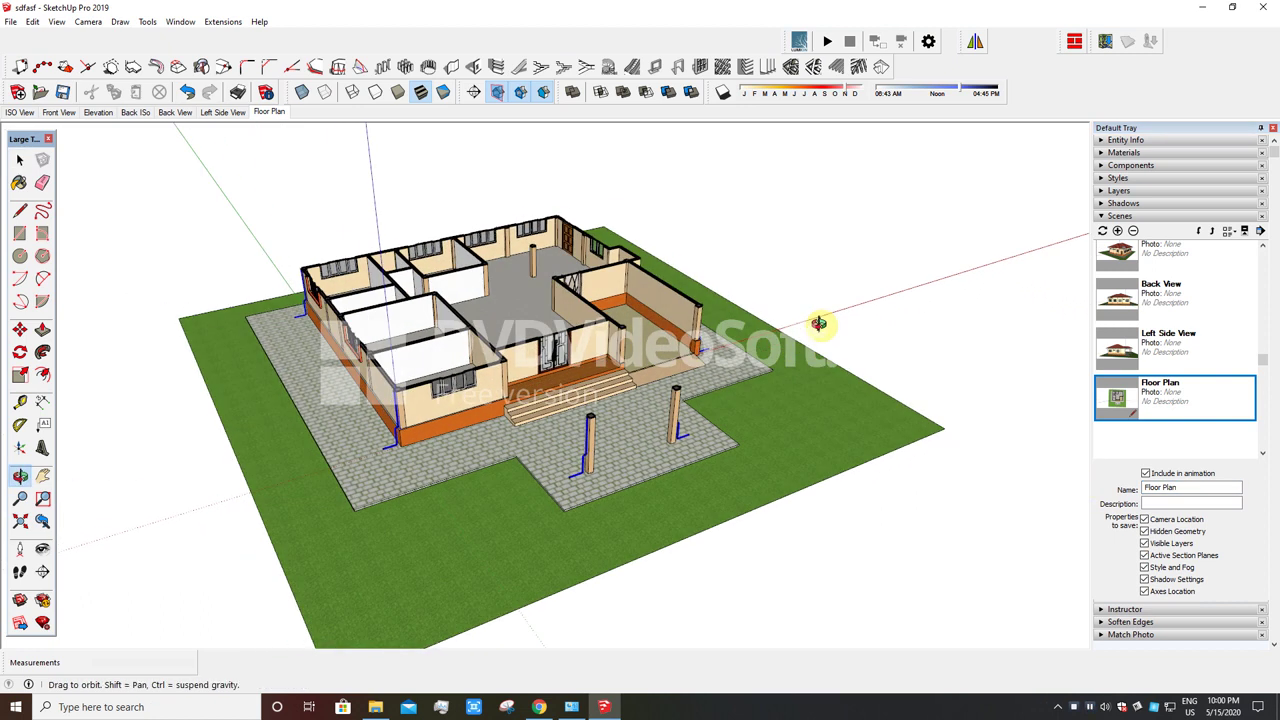
- Switch back to the ISO View scene and open the File menu
left_click(29, 113)
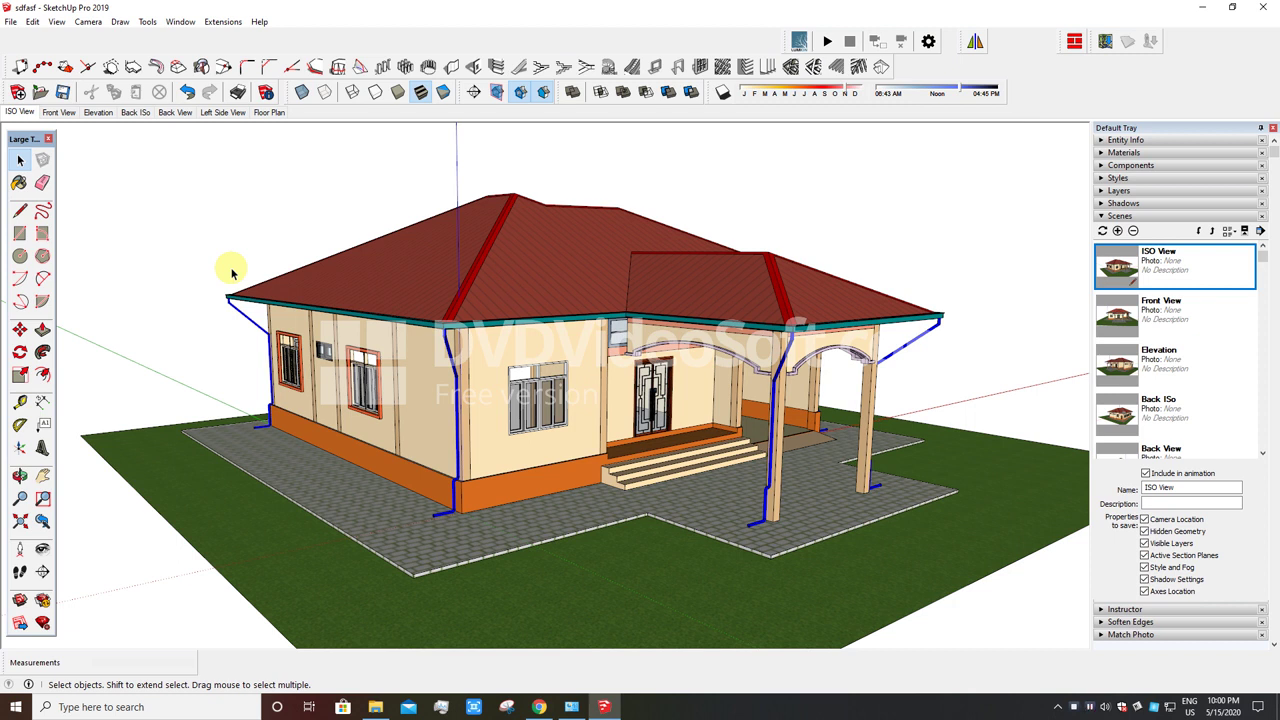
left_click(11, 22)
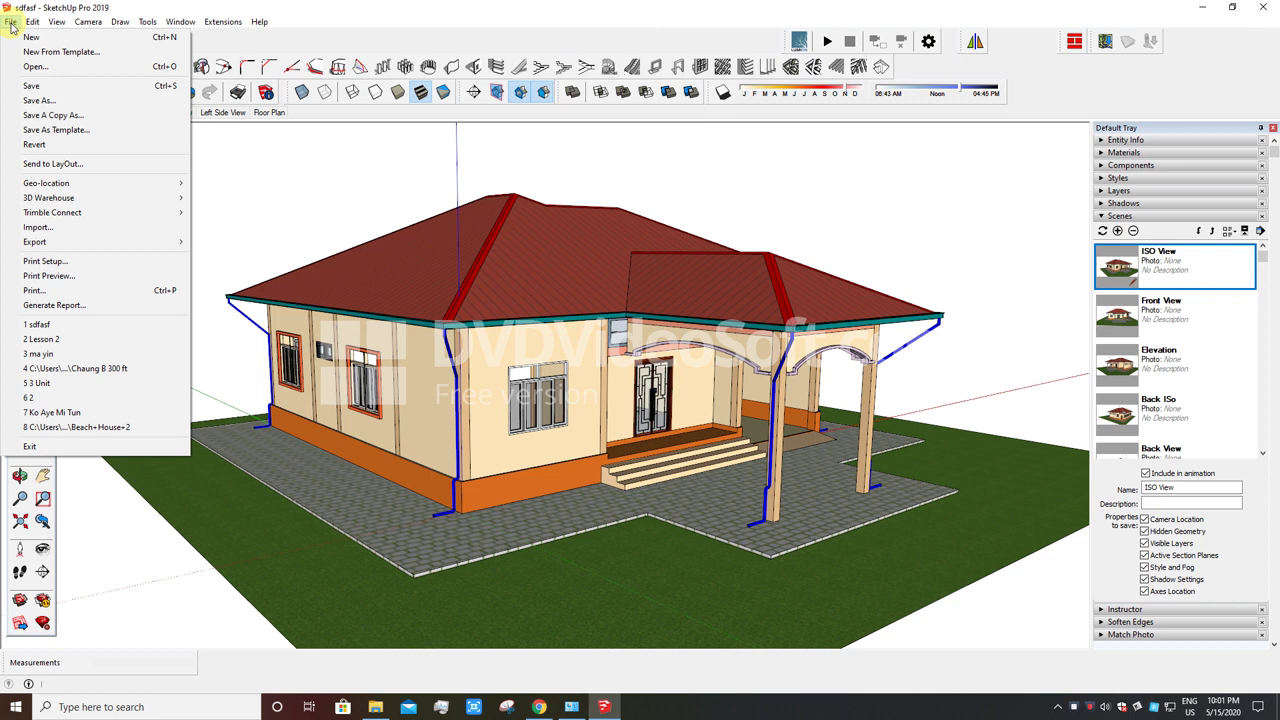
- Send the house model to LayOut, saving the model first when prompted
left_click(43, 164)
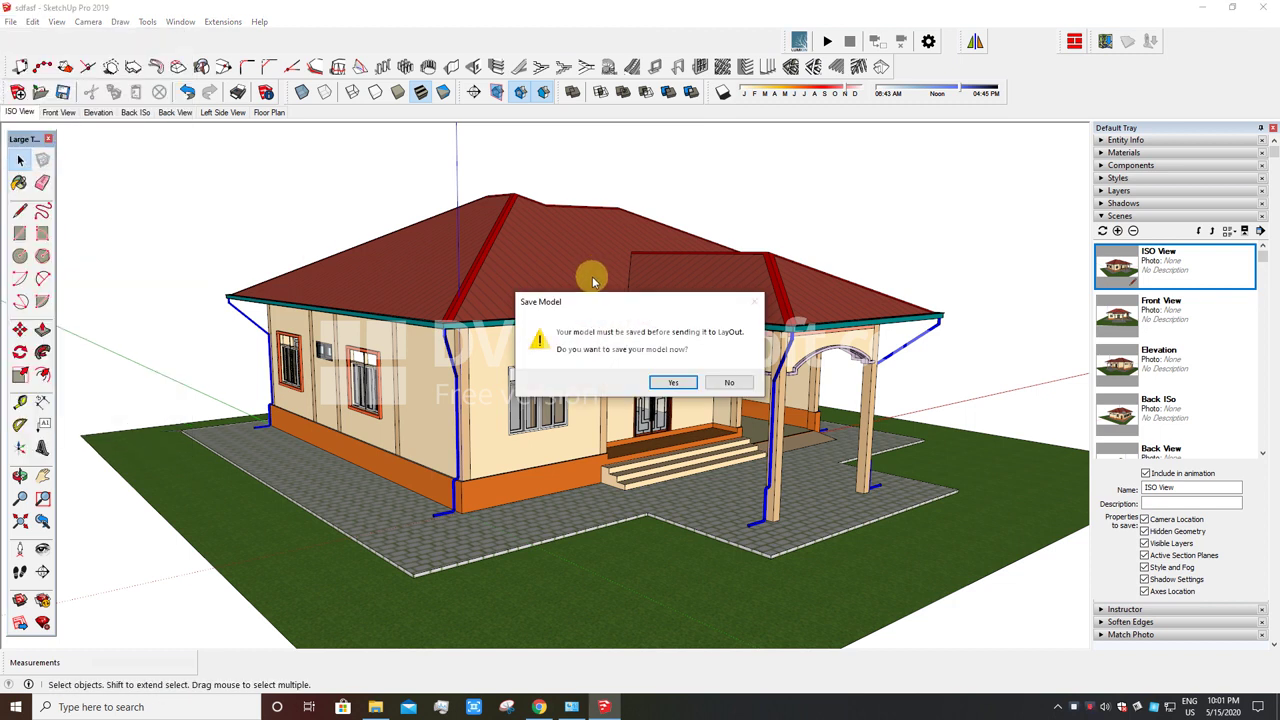
left_click(684, 381)
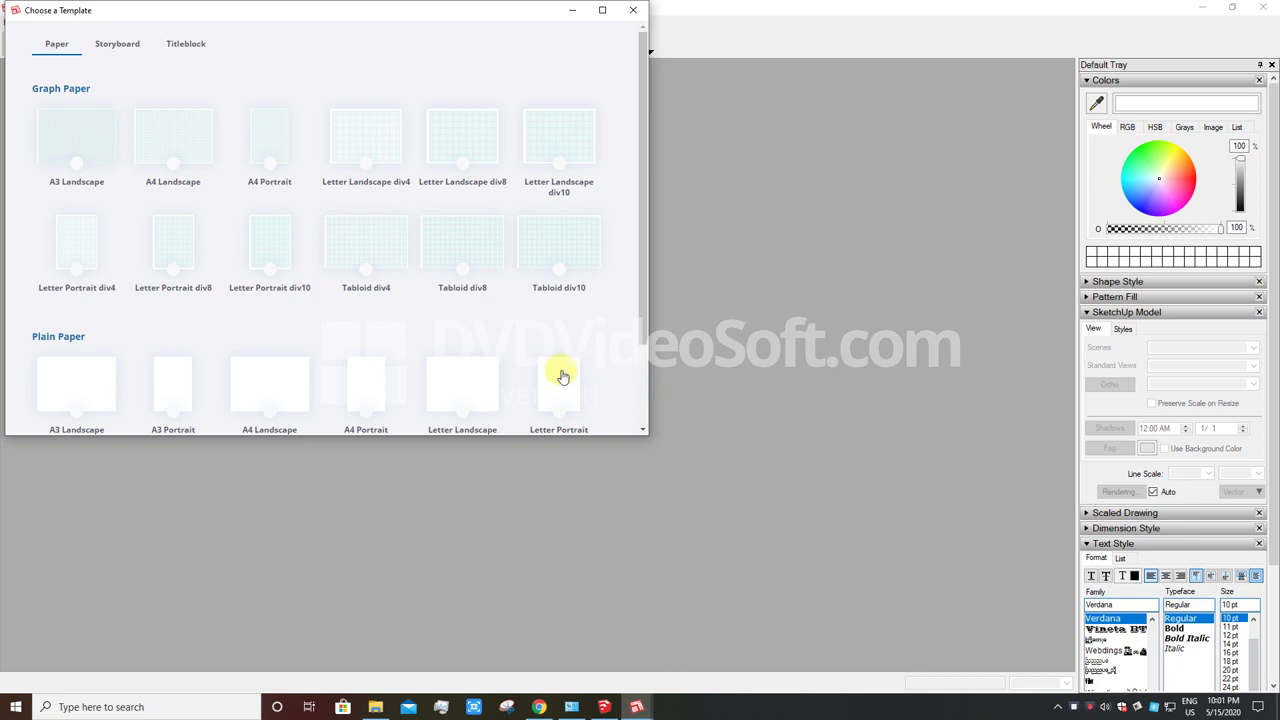
- Browse the titleblock templates and open Rounded A4 Landscape as the new document
scroll(560, 372, "down", 2)
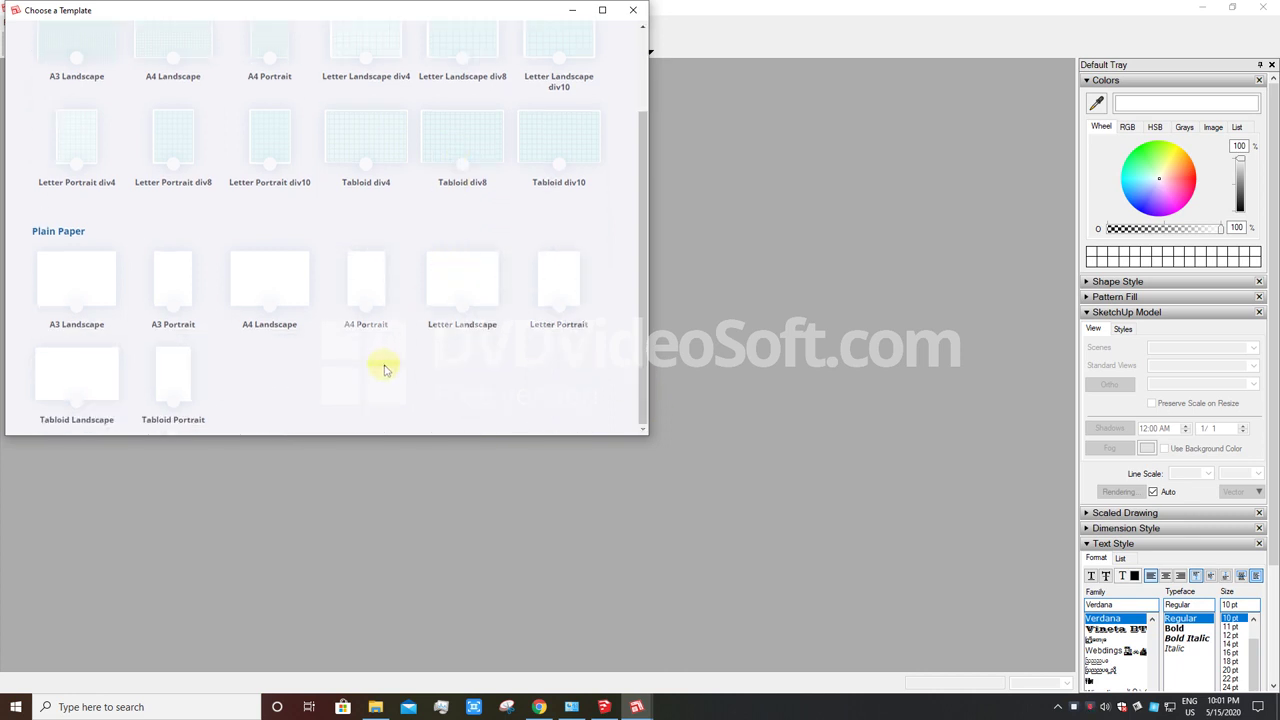
scroll(320, 320, "up", 2)
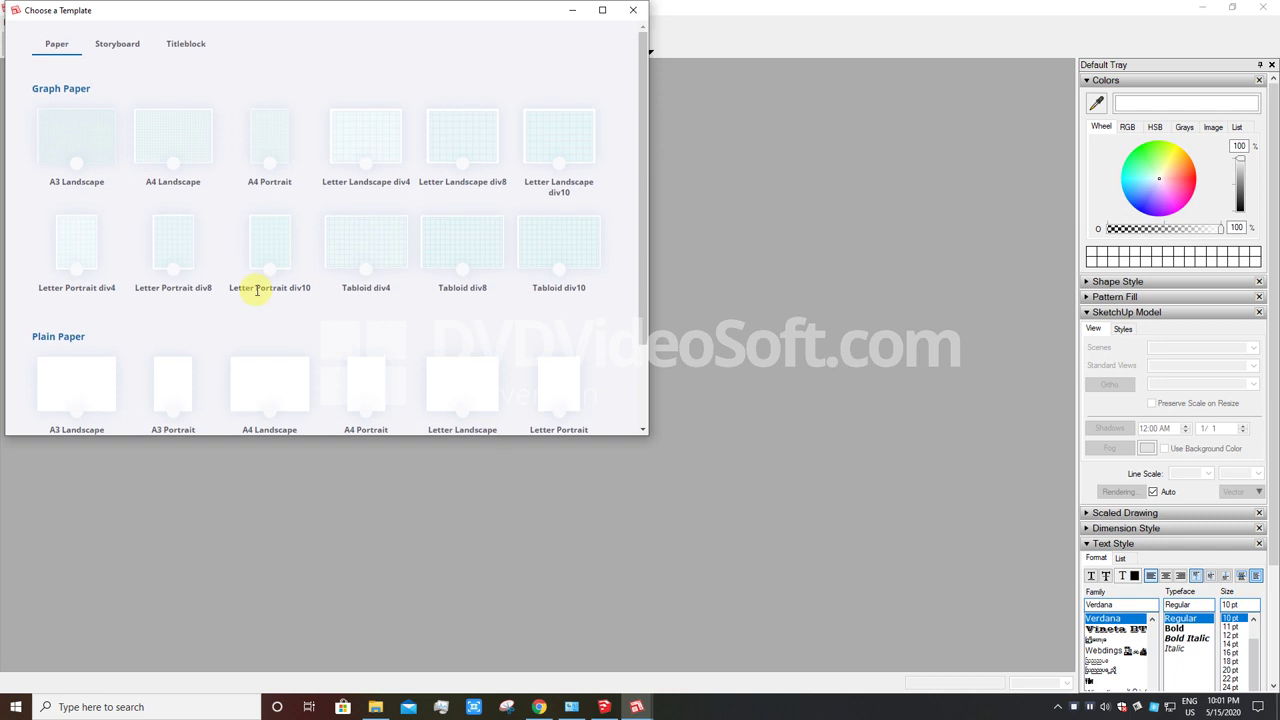
left_click(122, 50)
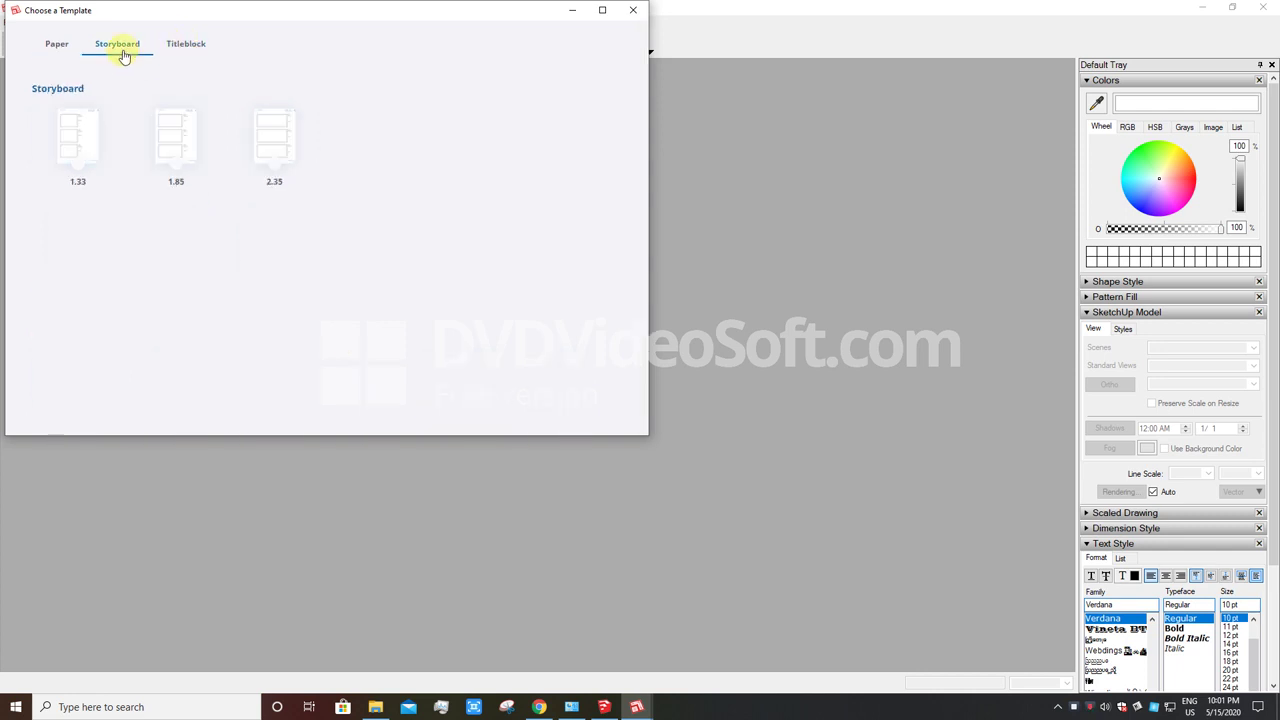
left_click(190, 45)
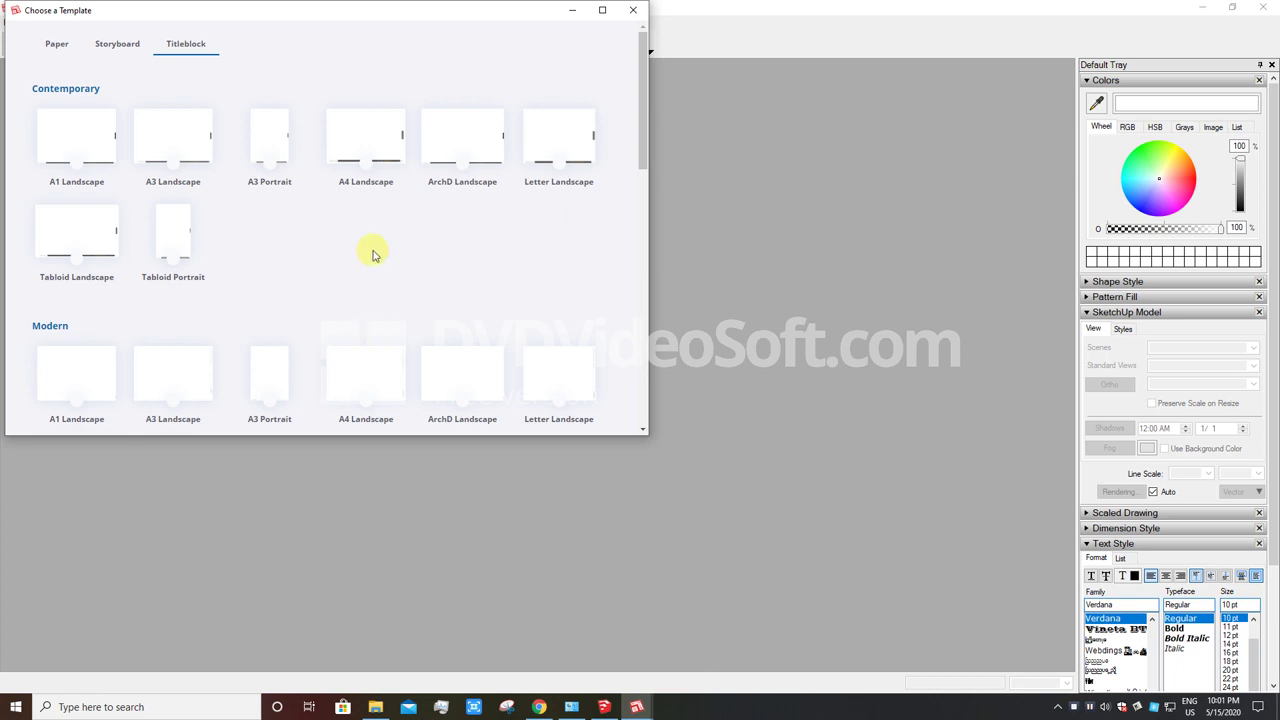
scroll(374, 271, "down", 1)
scroll(366, 246, "down", 2)
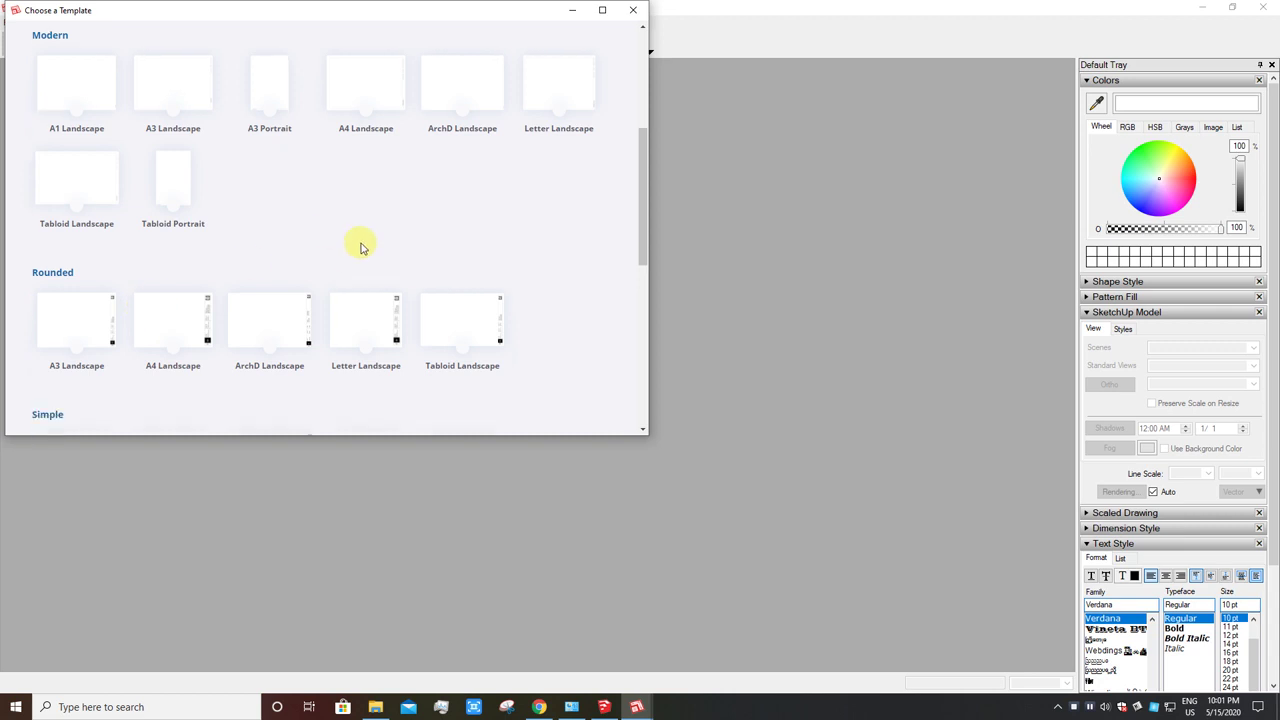
scroll(360, 249, "down", 1)
scroll(360, 247, "down", 1)
scroll(360, 247, "down", 1)
scroll(143, 297, "down", 1)
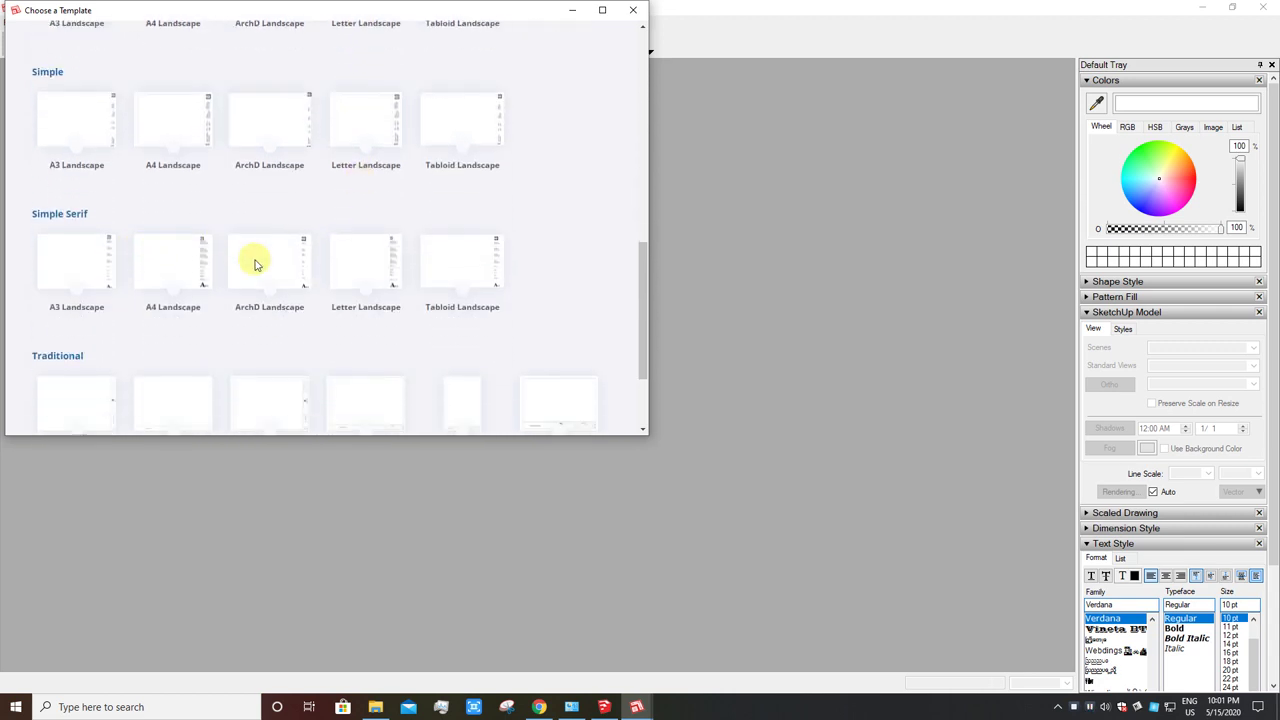
scroll(196, 298, "down", 1)
scroll(297, 297, "up", 3)
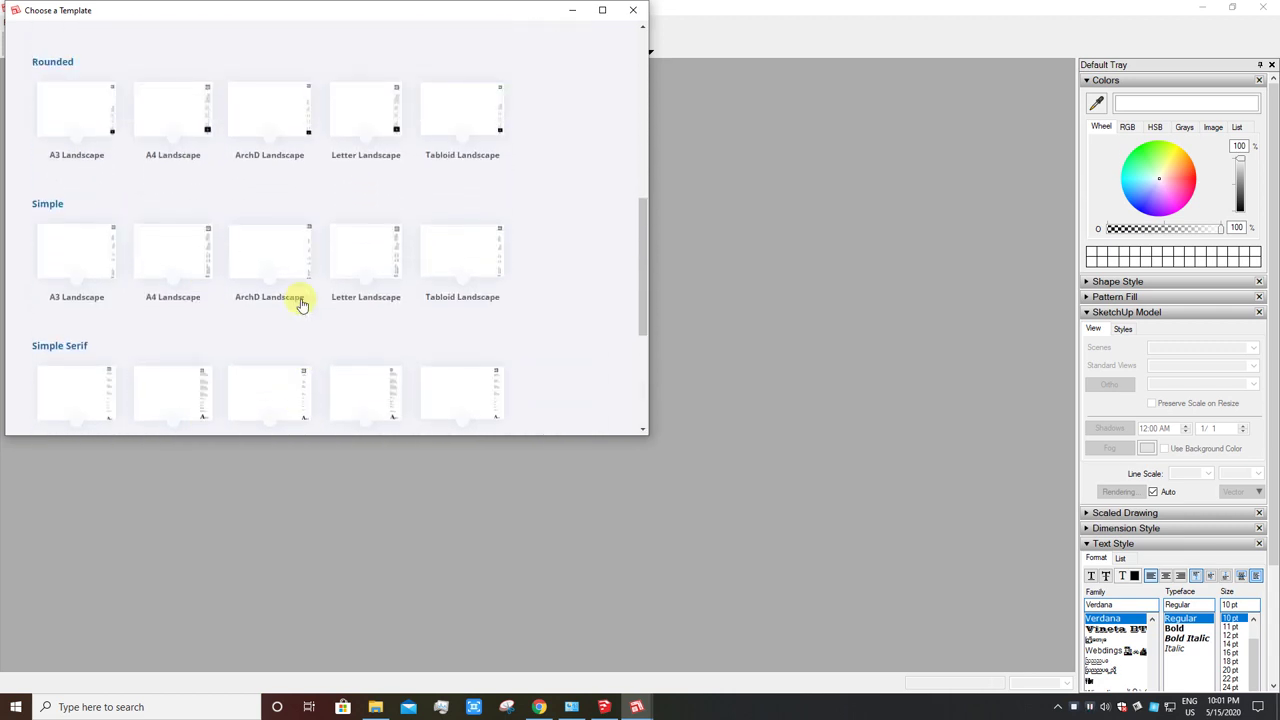
scroll(297, 297, "up", 1)
scroll(303, 305, "up", 1)
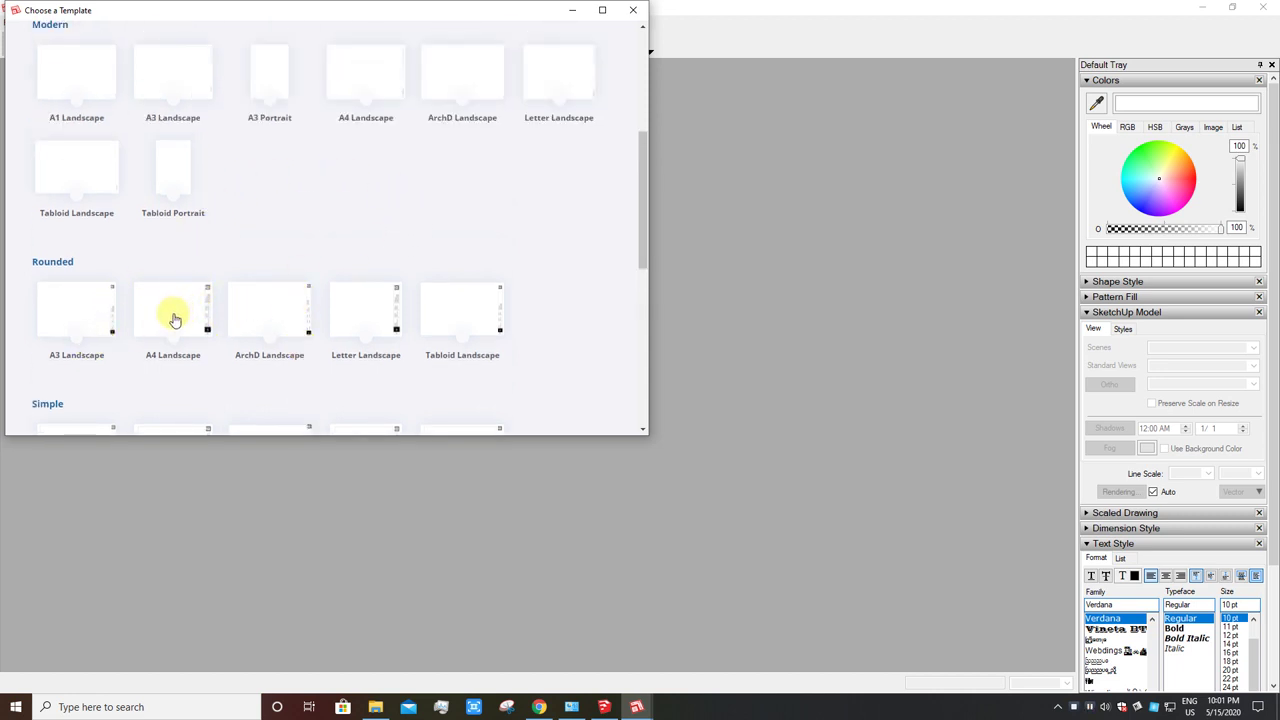
left_click(173, 316)
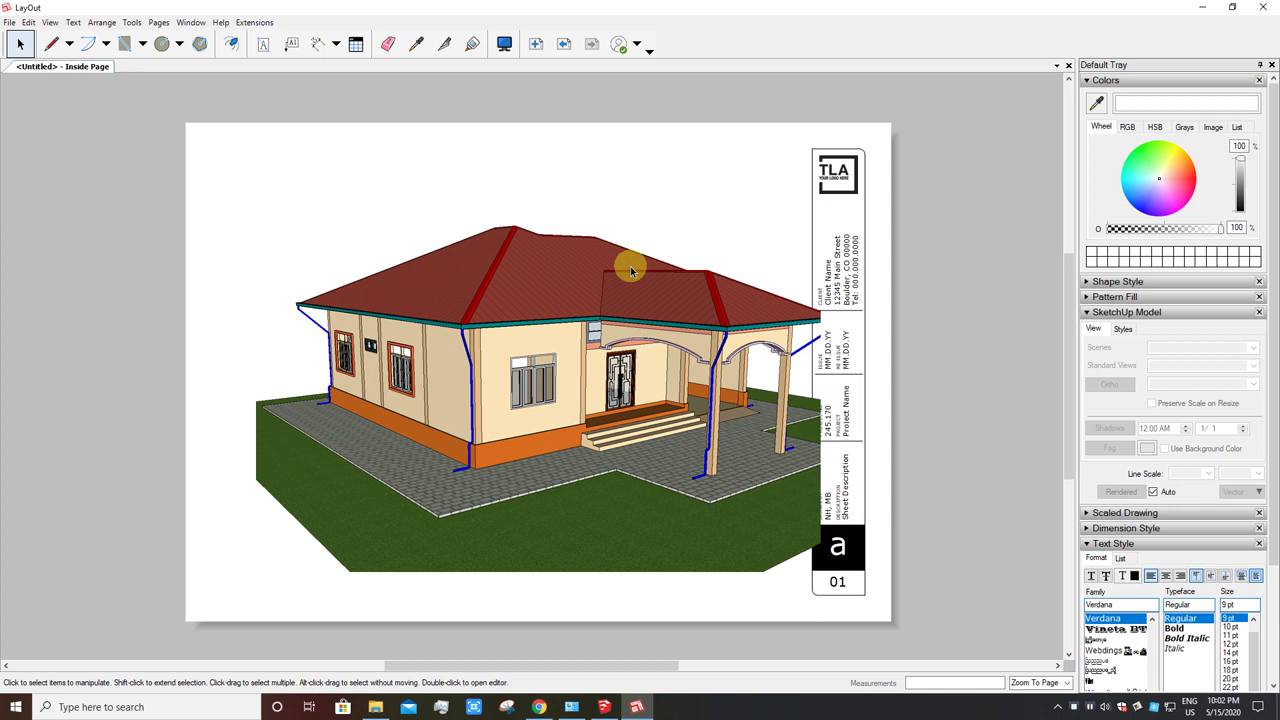
- Move the house viewport up-left and stretch it down to fill the sheet beside the title block
left_click(631, 270)
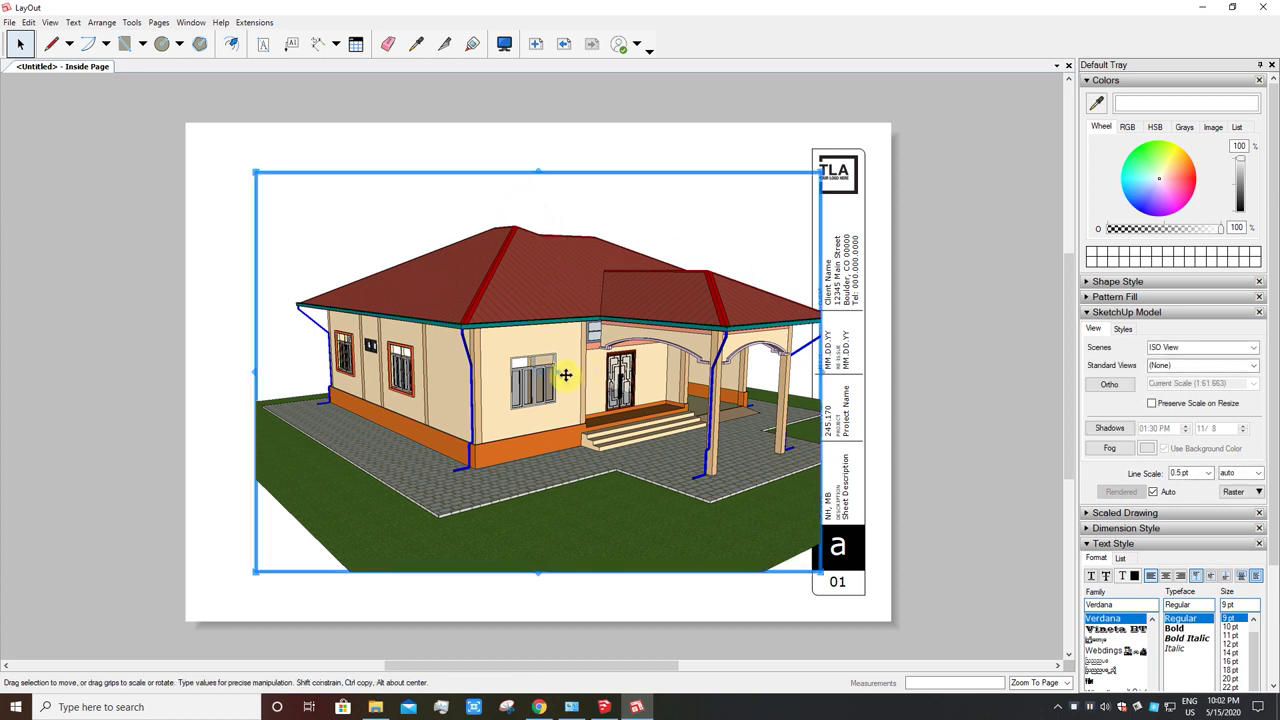
left_click_drag(550, 368, 537, 357)
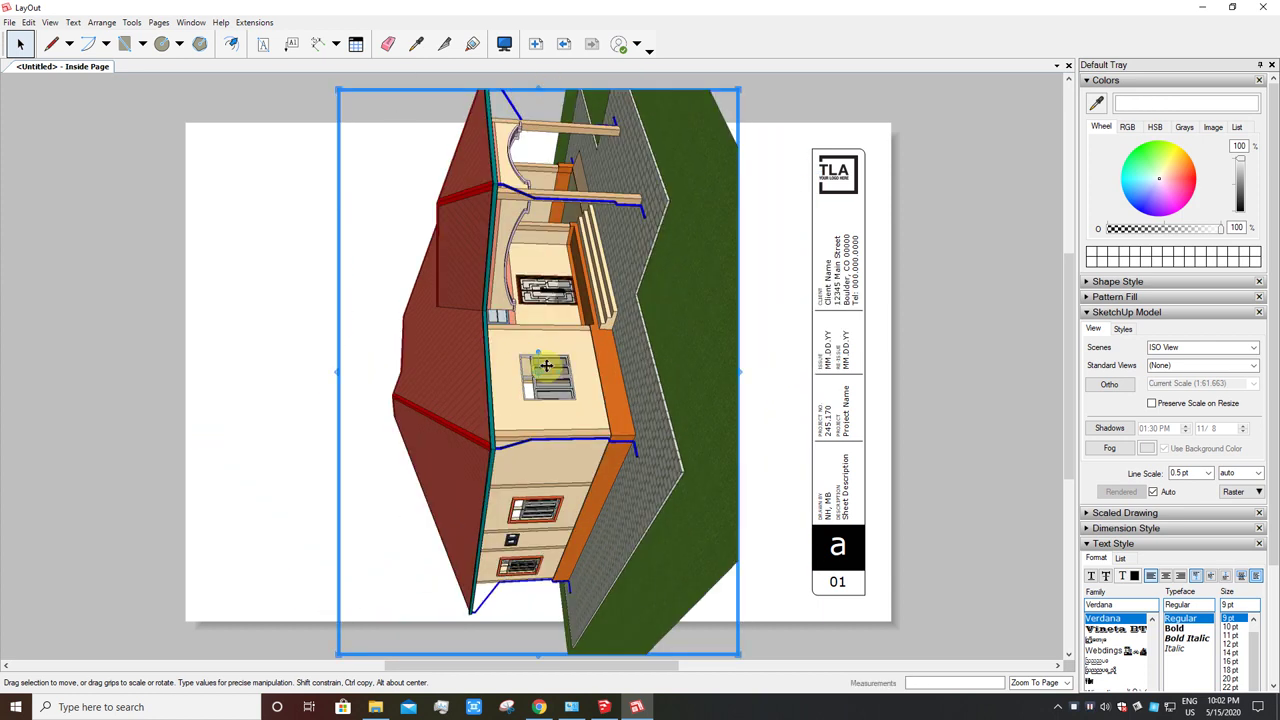
key("ctrl+z")
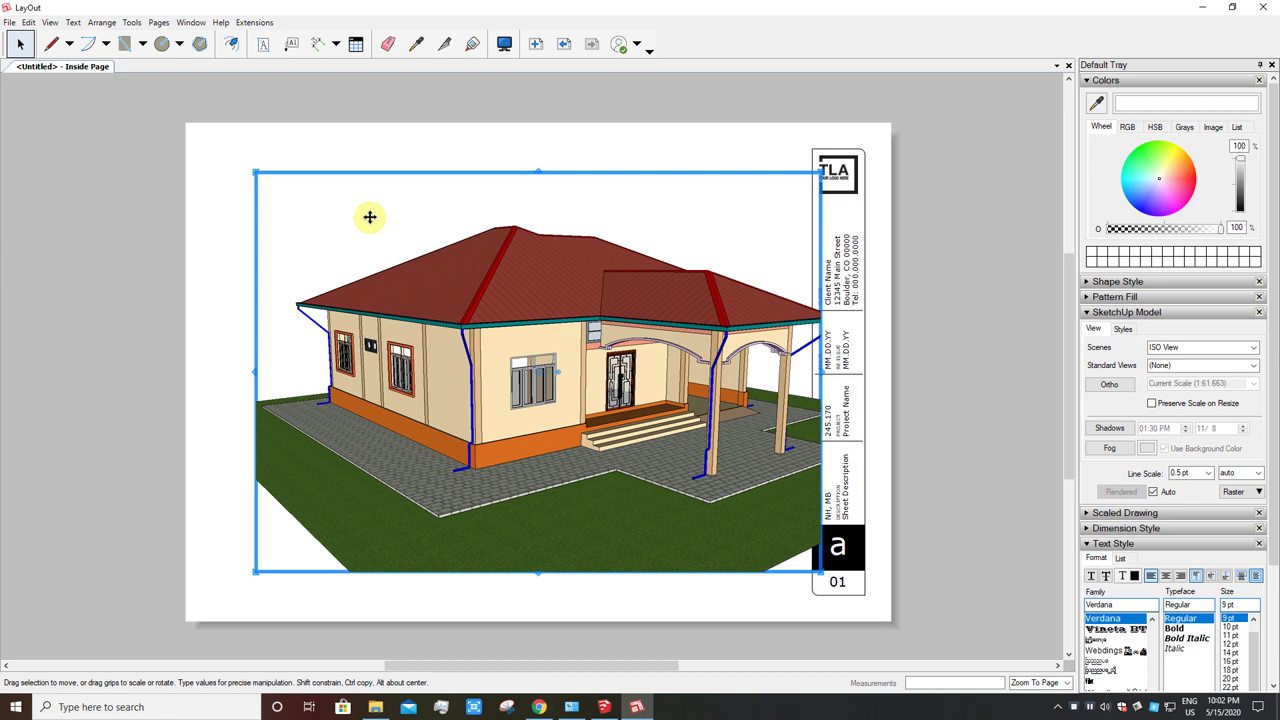
left_click_drag(336, 237, 315, 215)
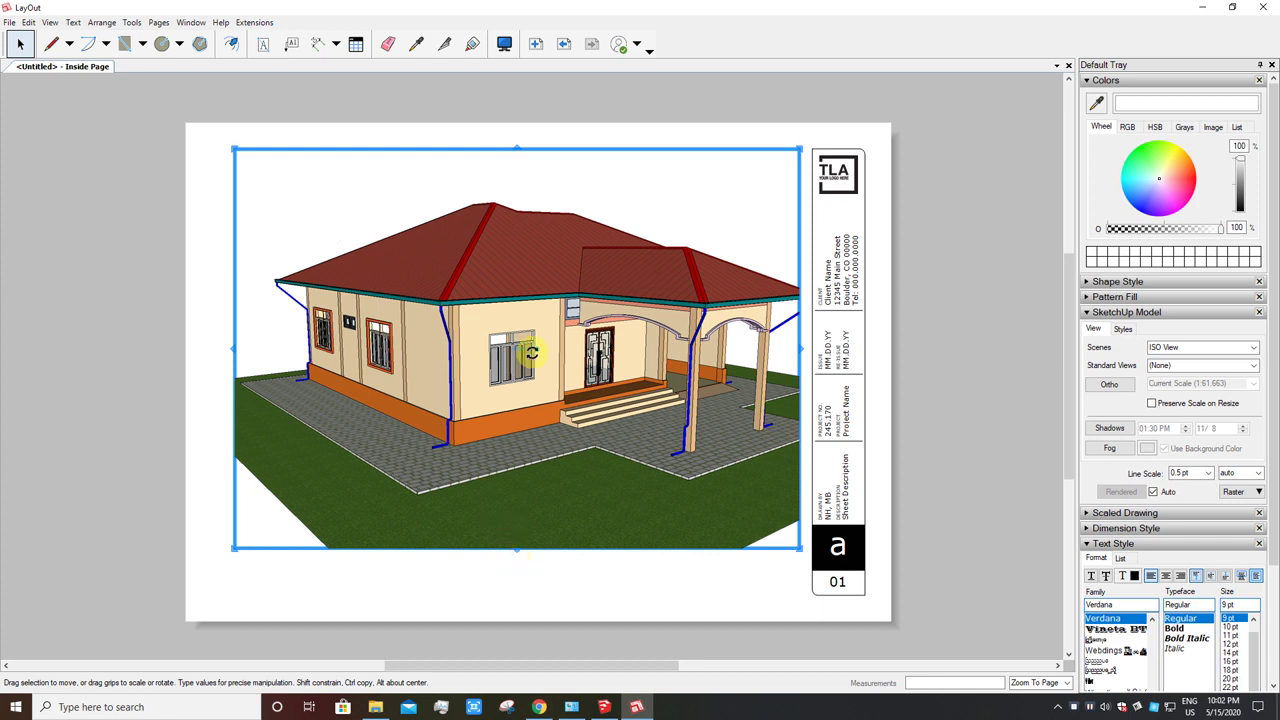
left_click_drag(515, 549, 836, 595)
left_click(597, 431)
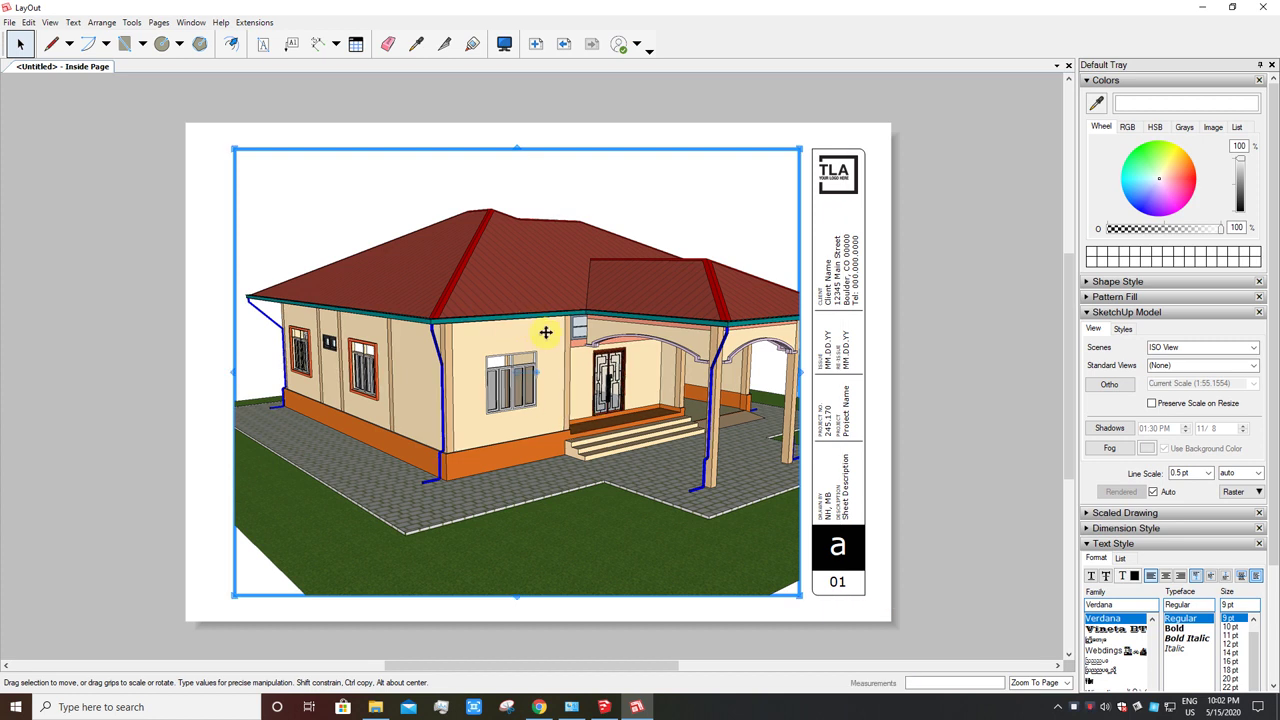
left_click(118, 448)
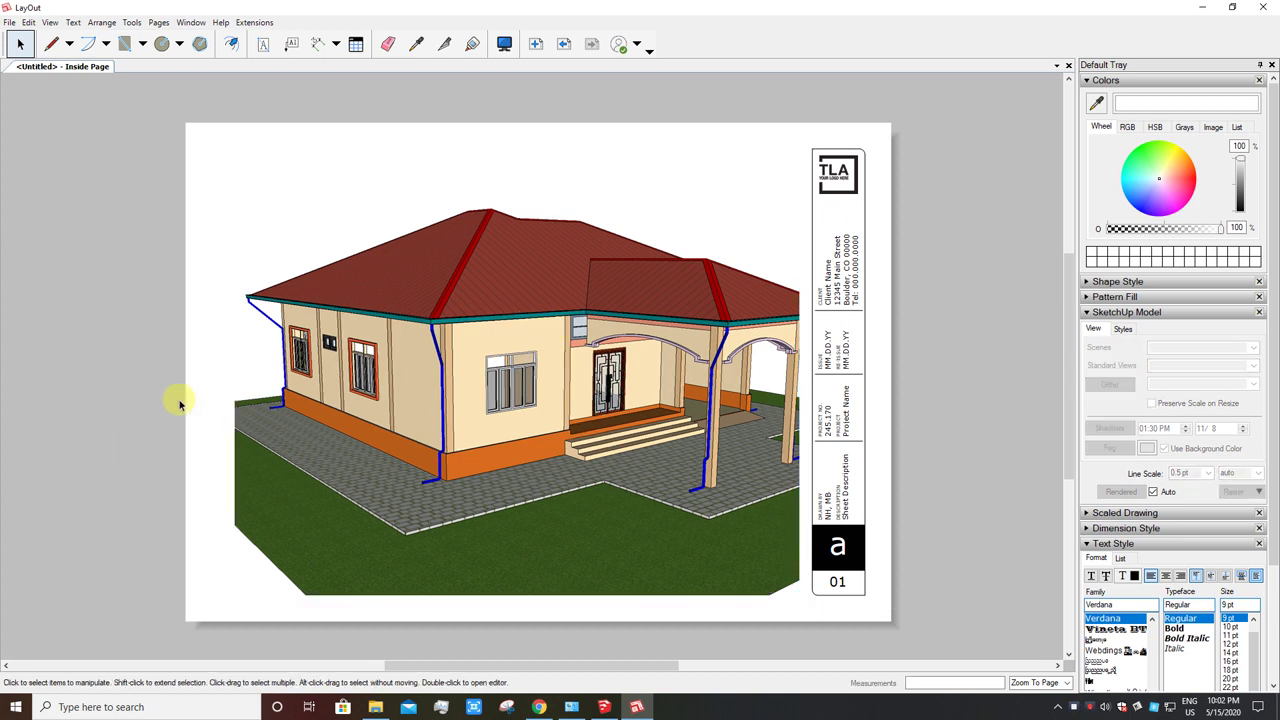
- Orbit the house inside the viewport to a higher isometric view with the porch facing right
left_click(475, 385)
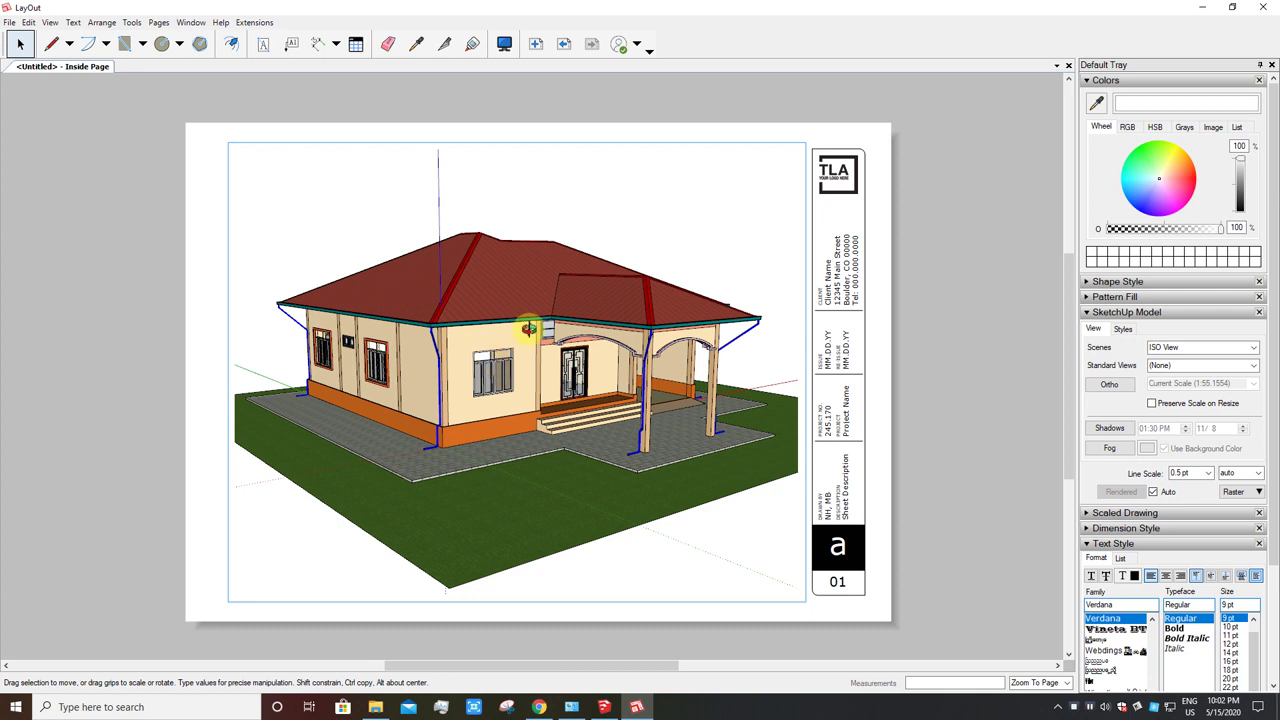
mouse_move(526, 331)
middle_mouse_down()
mouse_move(424, 371)
mouse_move(603, 357)
middle_mouse_up()
mouse_move(429, 354)
middle_mouse_down()
mouse_move(623, 289)
mouse_move(603, 280)
mouse_move(622, 276)
middle_mouse_up()
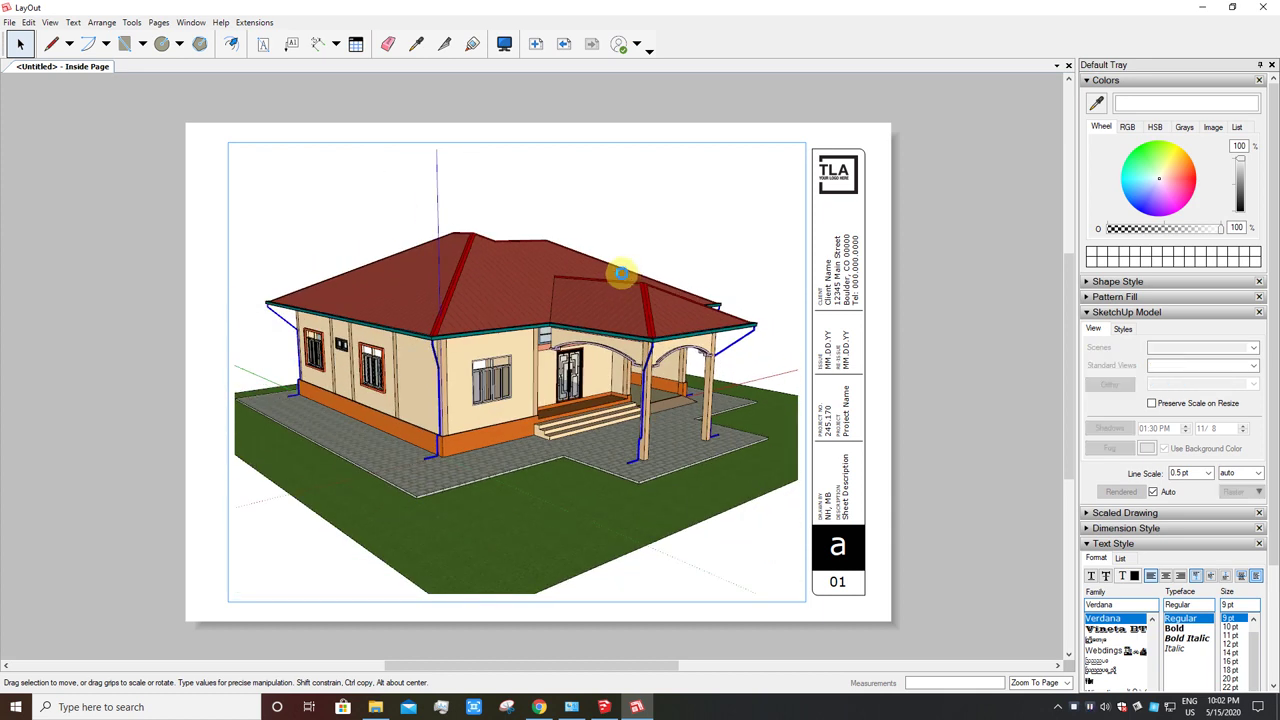
key("Escape")
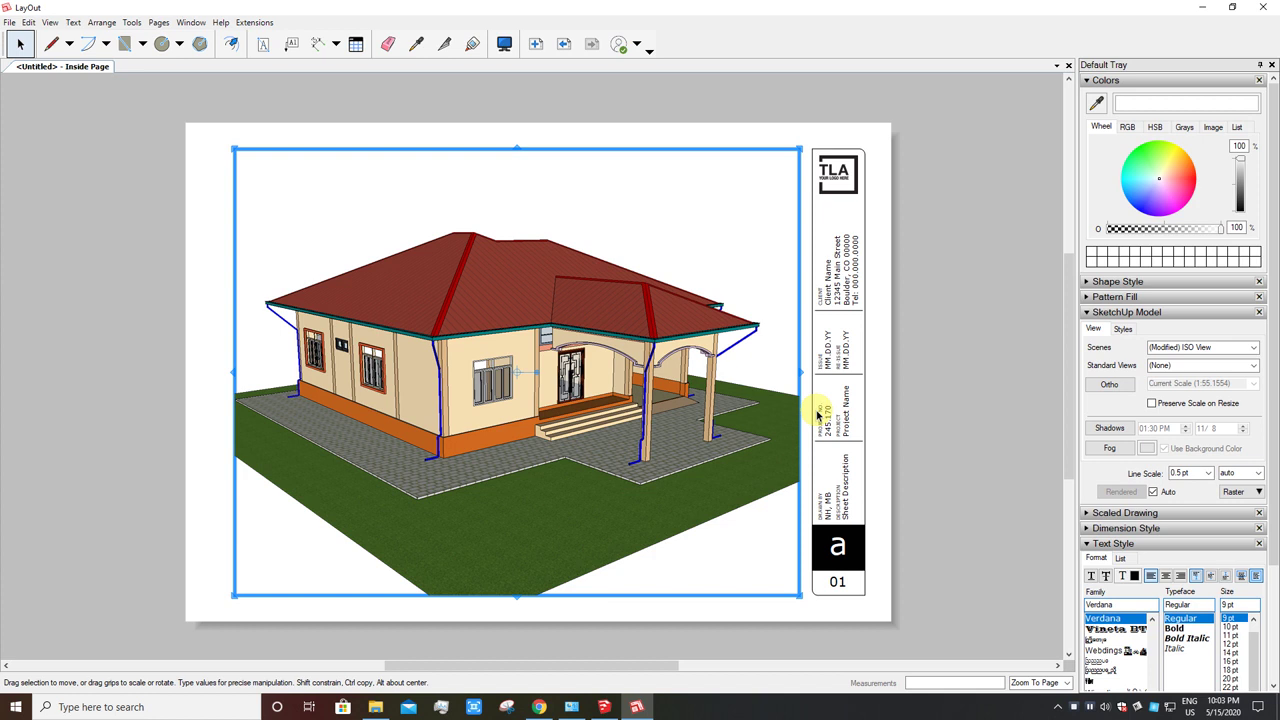
left_click(86, 467)
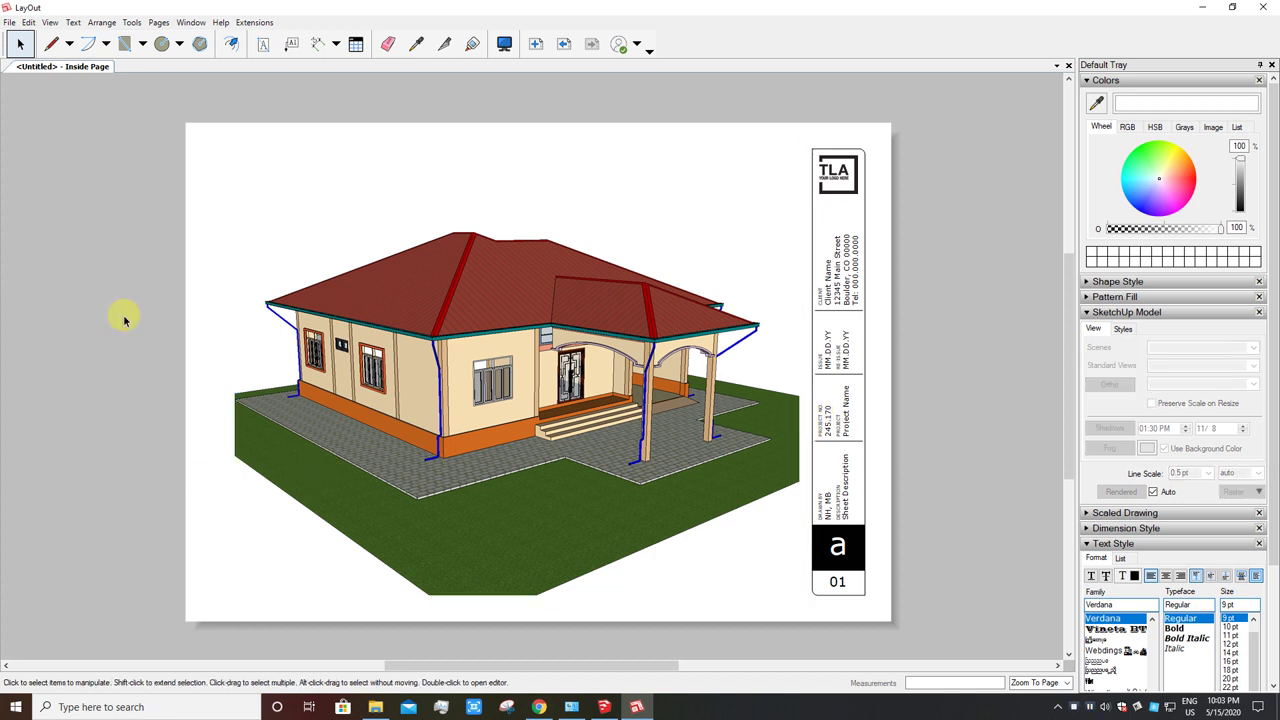
- Duplicate the current sheet so page 02 carries the same house view
left_click(160, 22)
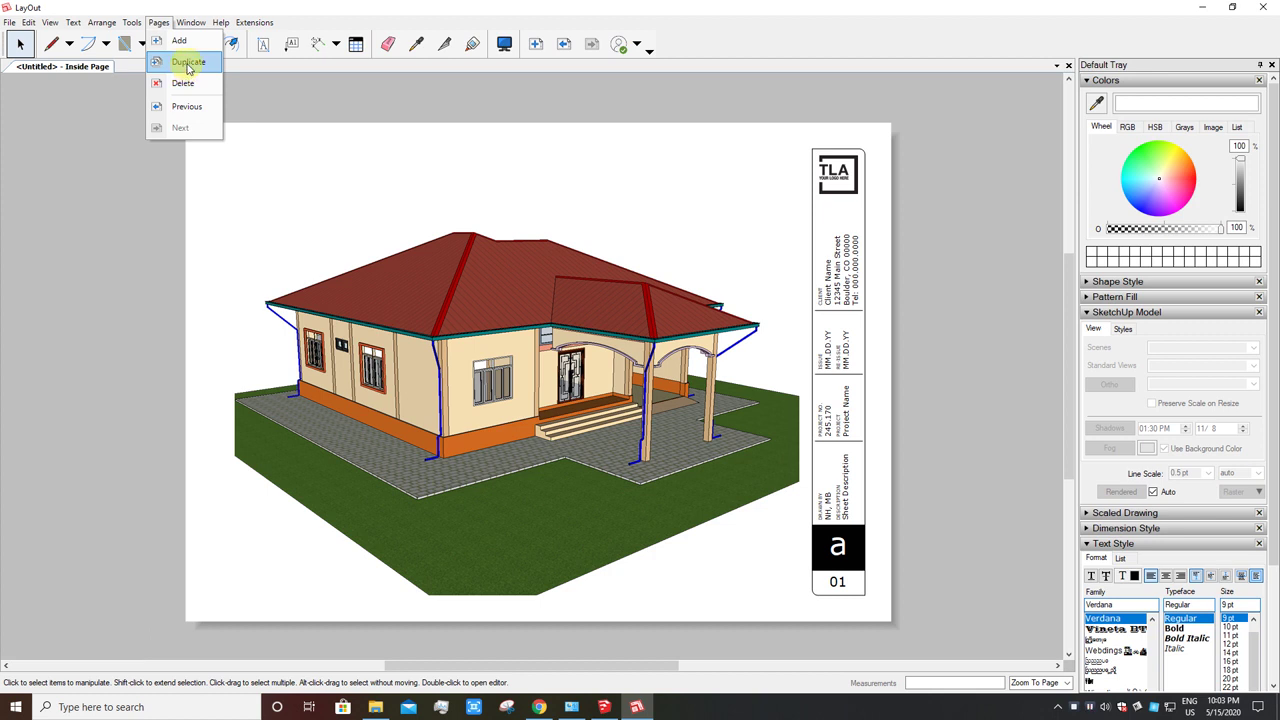
left_click(188, 64)
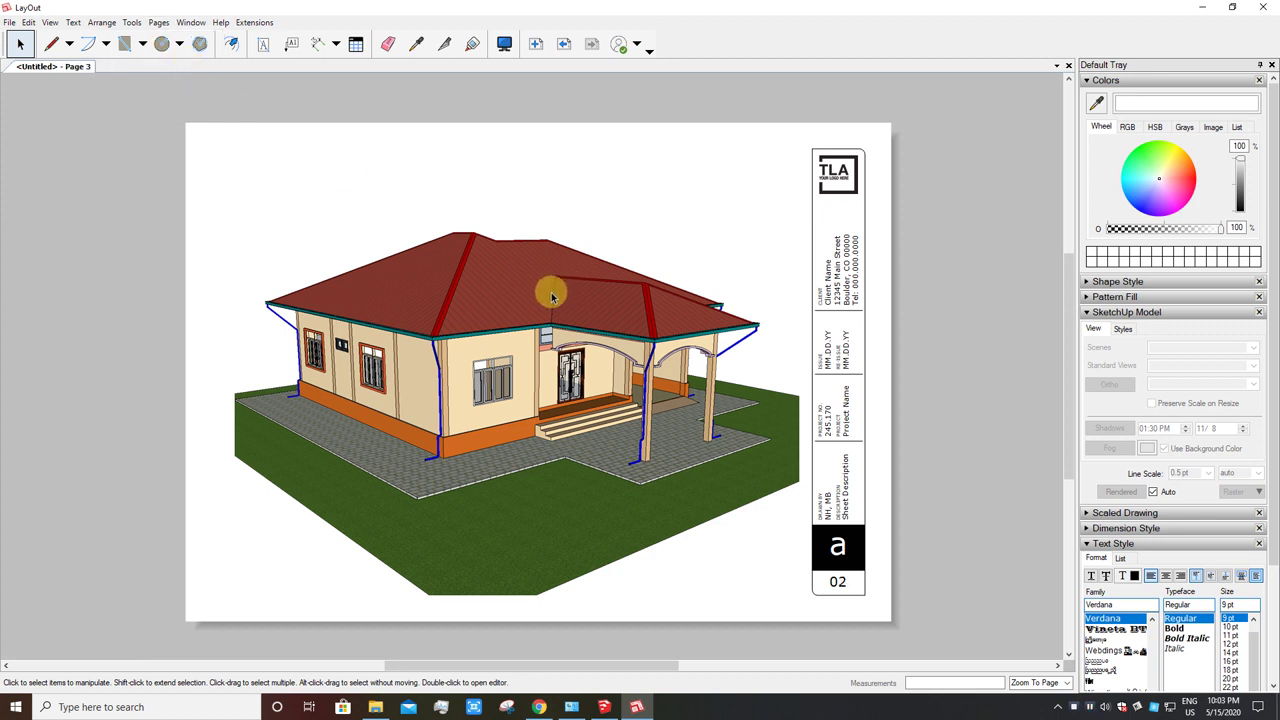
left_click(1090, 708)
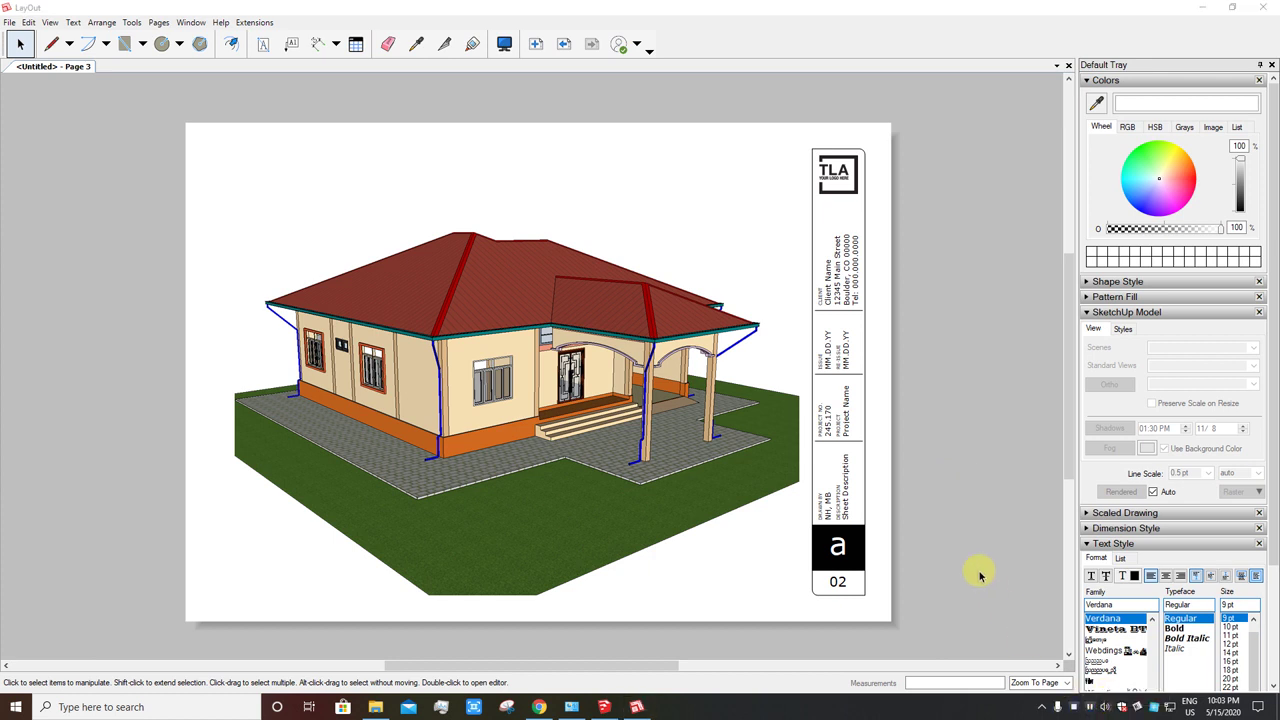
- Set the sheet 02 house viewport to the Front standard view
scroll(671, 444, "up", 1)
scroll(690, 432, "up", 1)
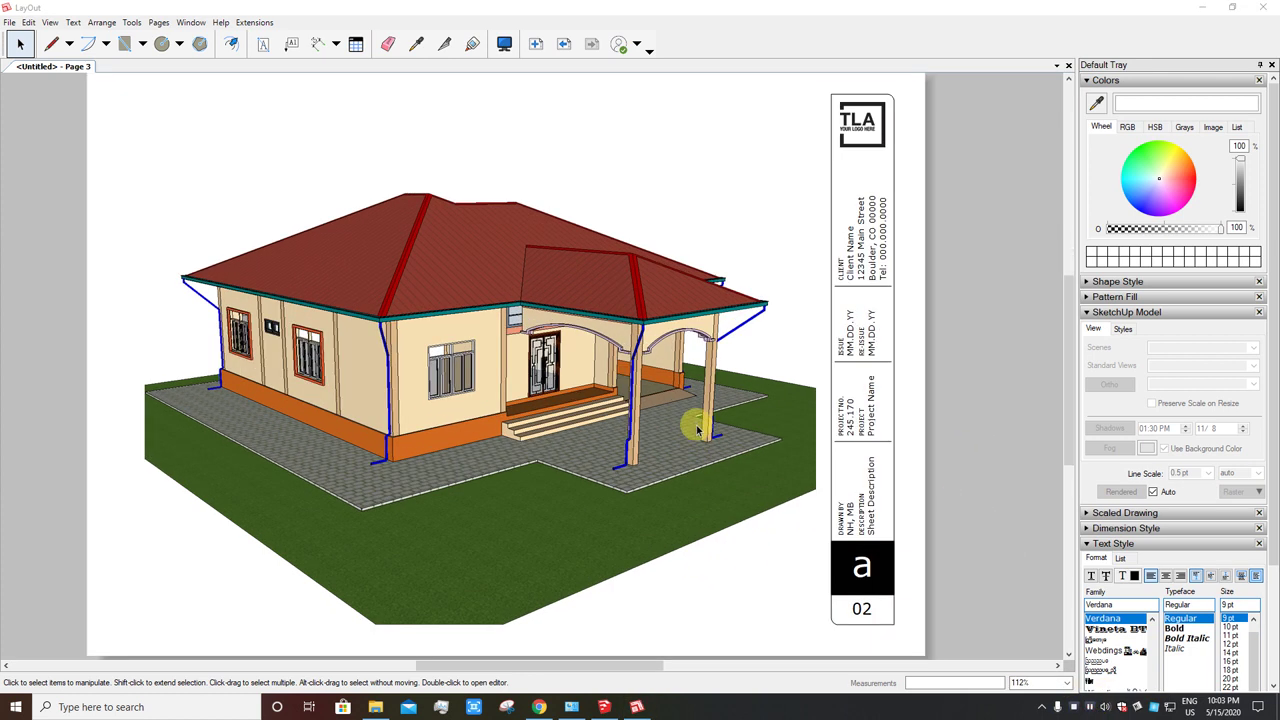
scroll(694, 424, "up", 1)
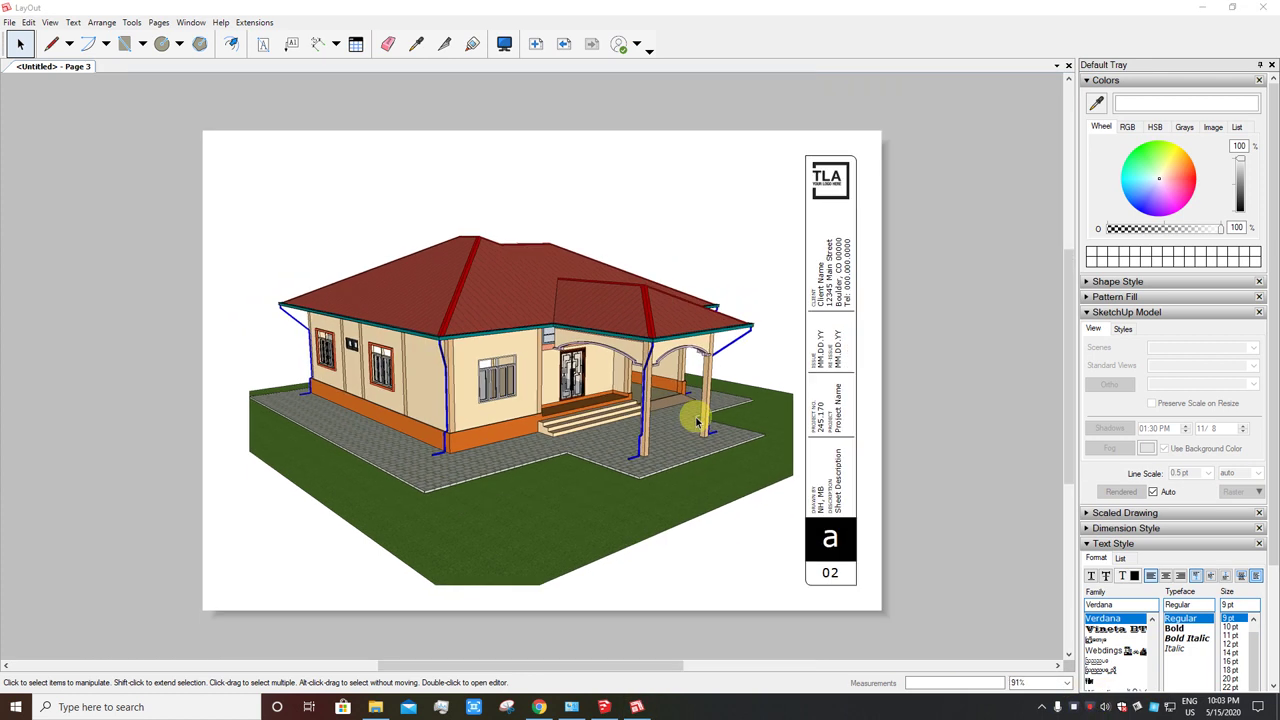
left_click(564, 44)
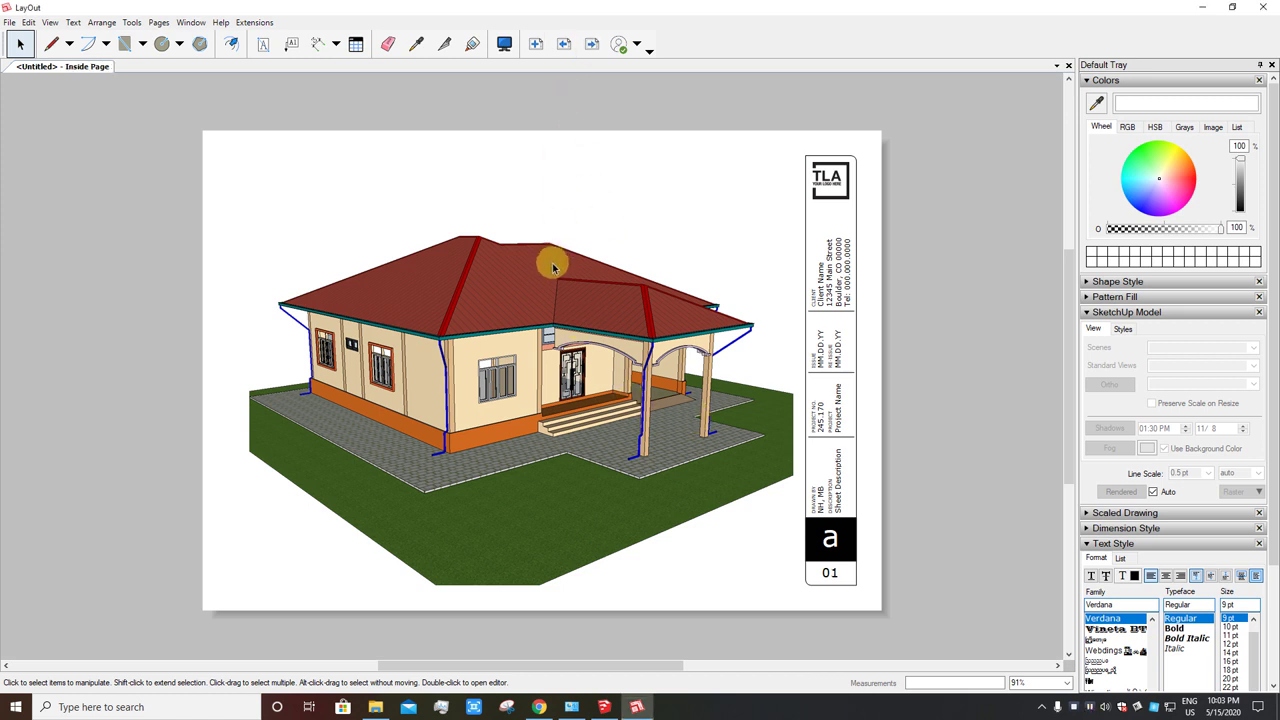
left_click(592, 44)
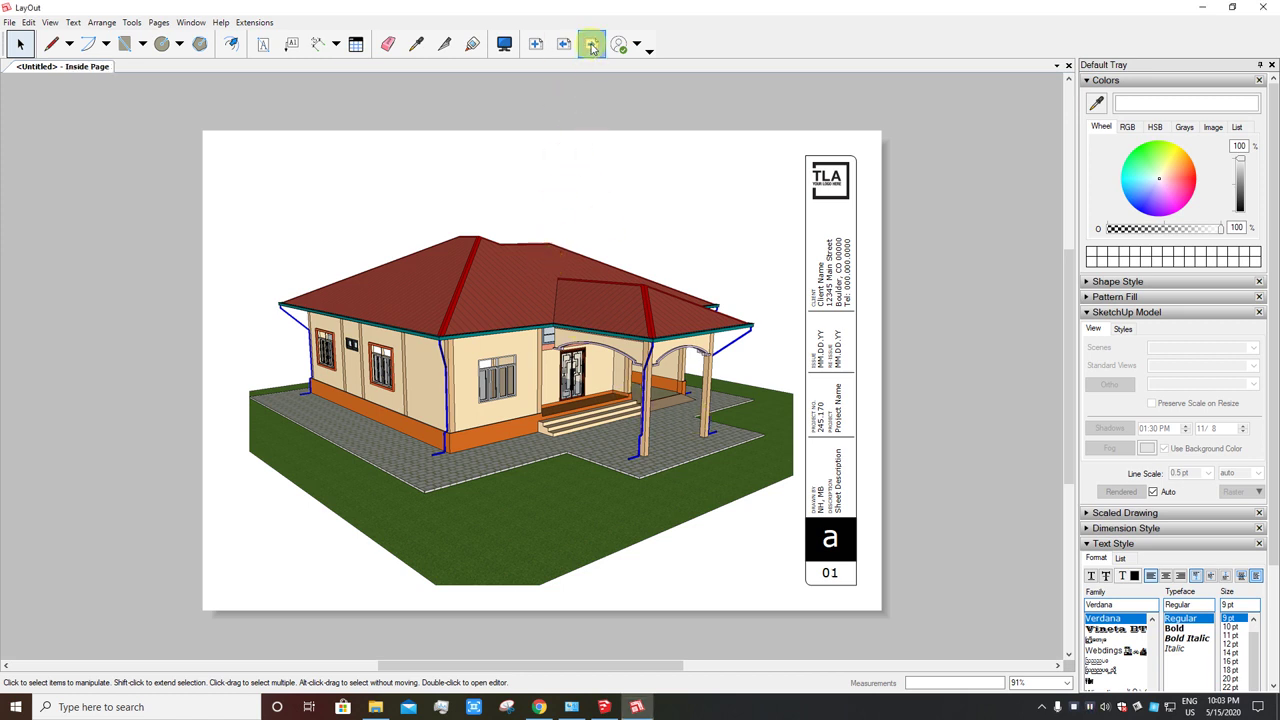
left_click(530, 372)
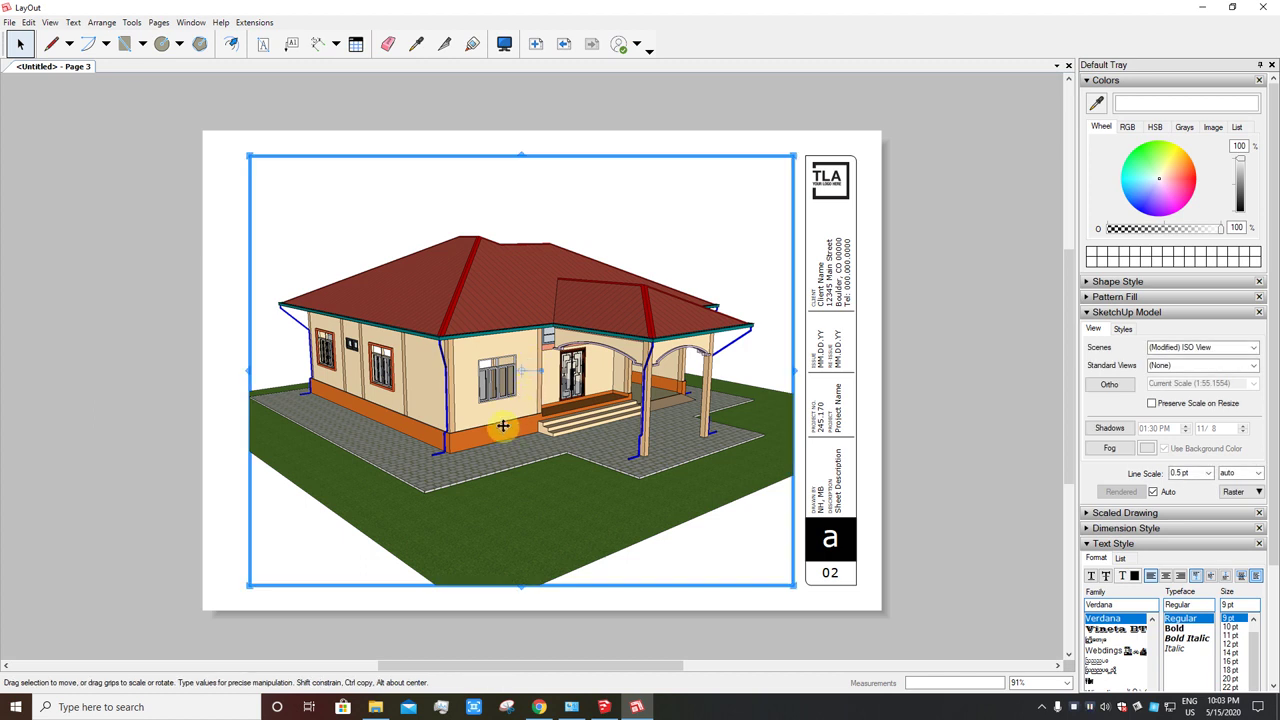
left_click(1120, 81)
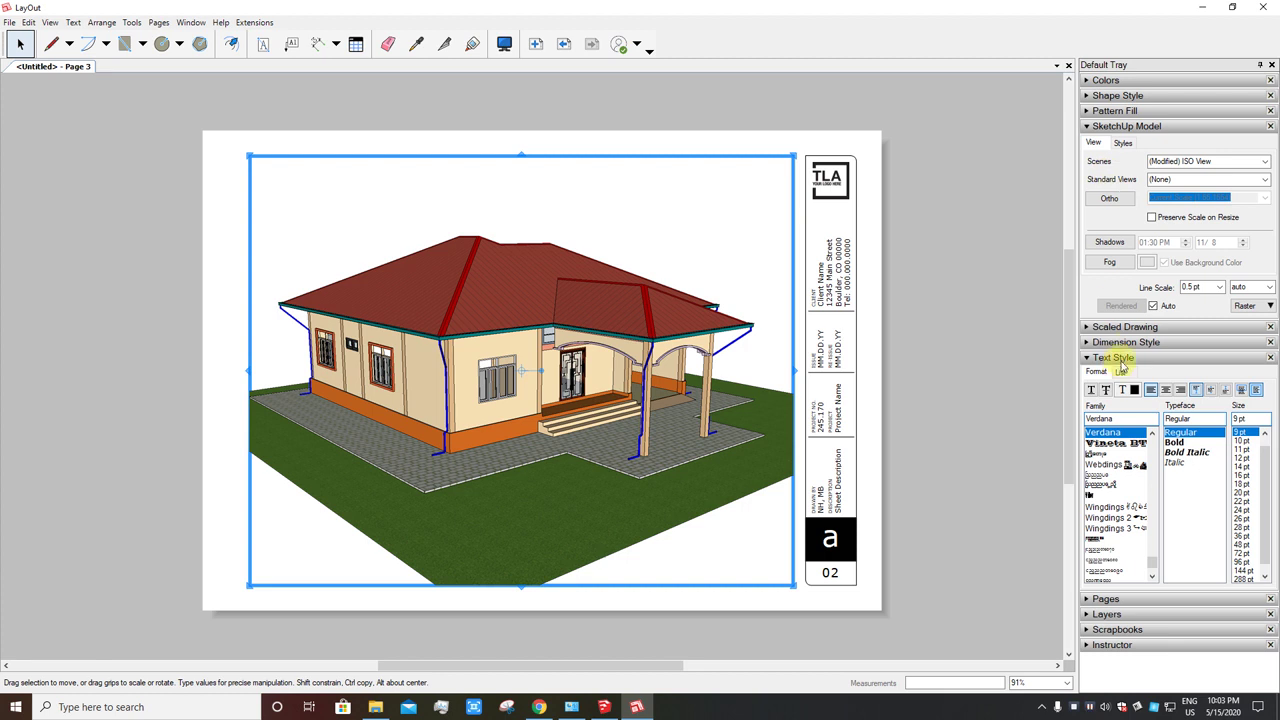
left_click(1130, 358)
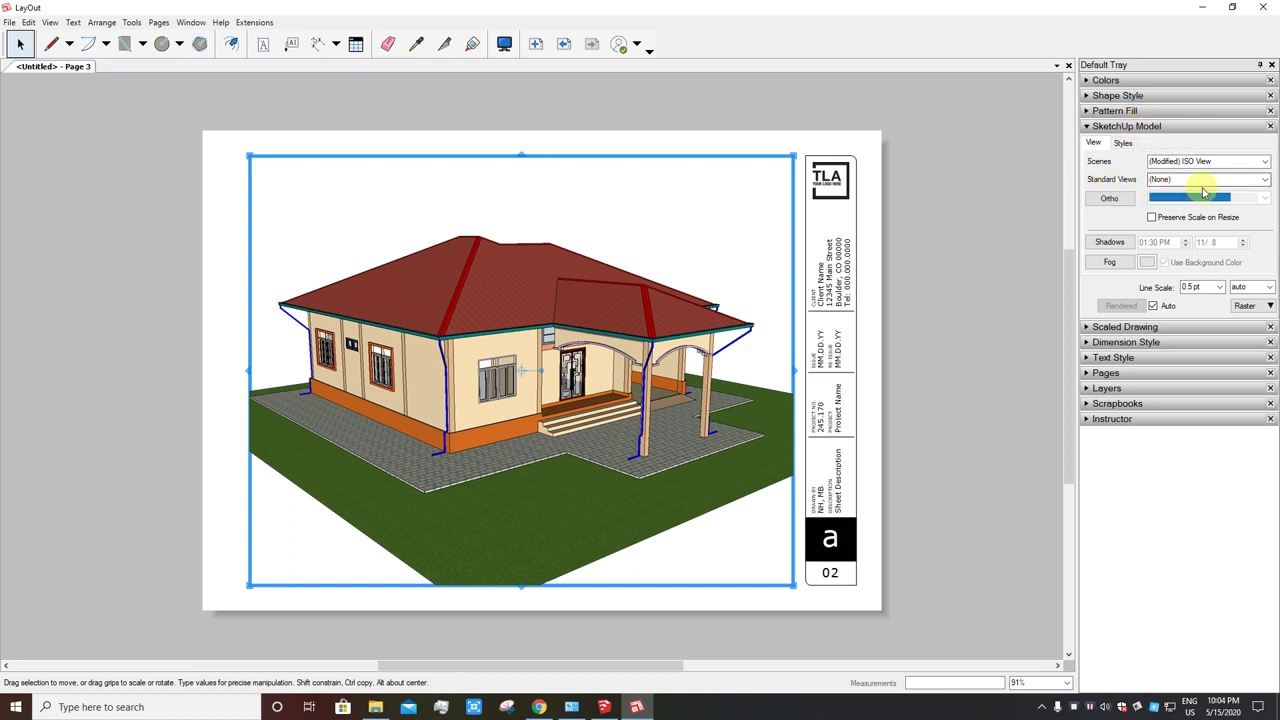
left_click(1265, 180)
left_click(1206, 252)
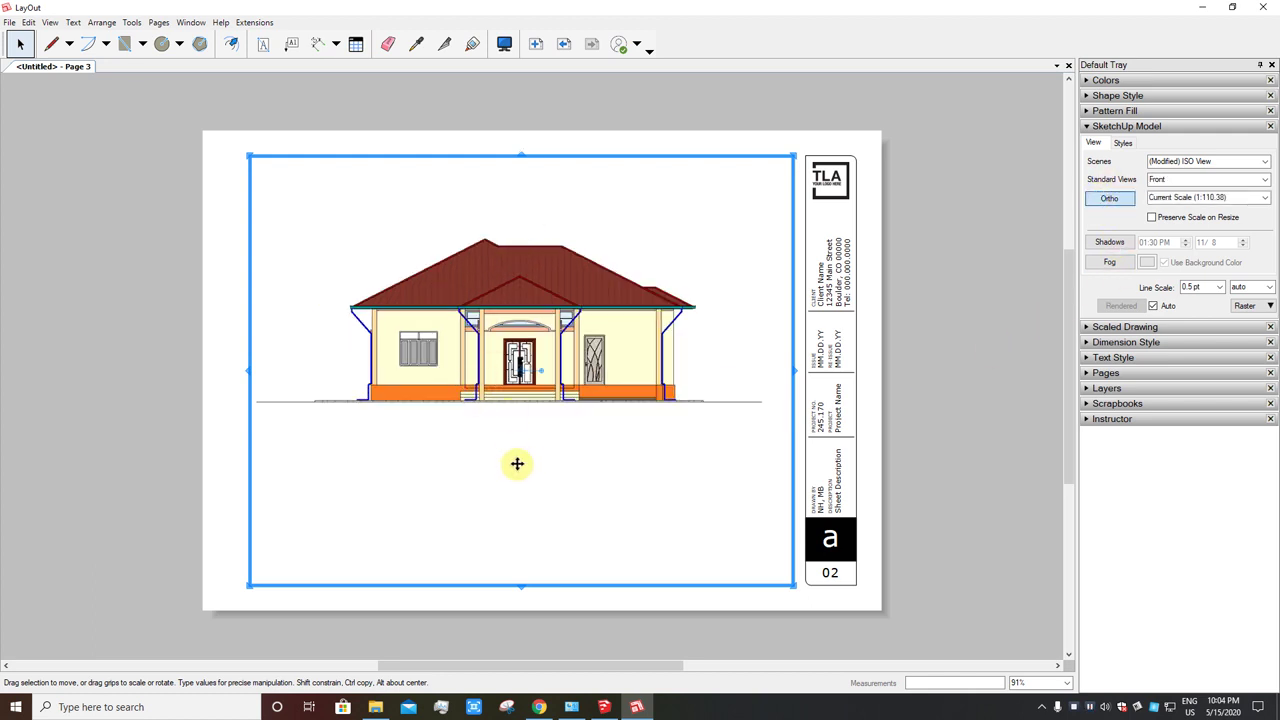
- Zoom the front elevation in so it fills the viewport
double_click(518, 396)
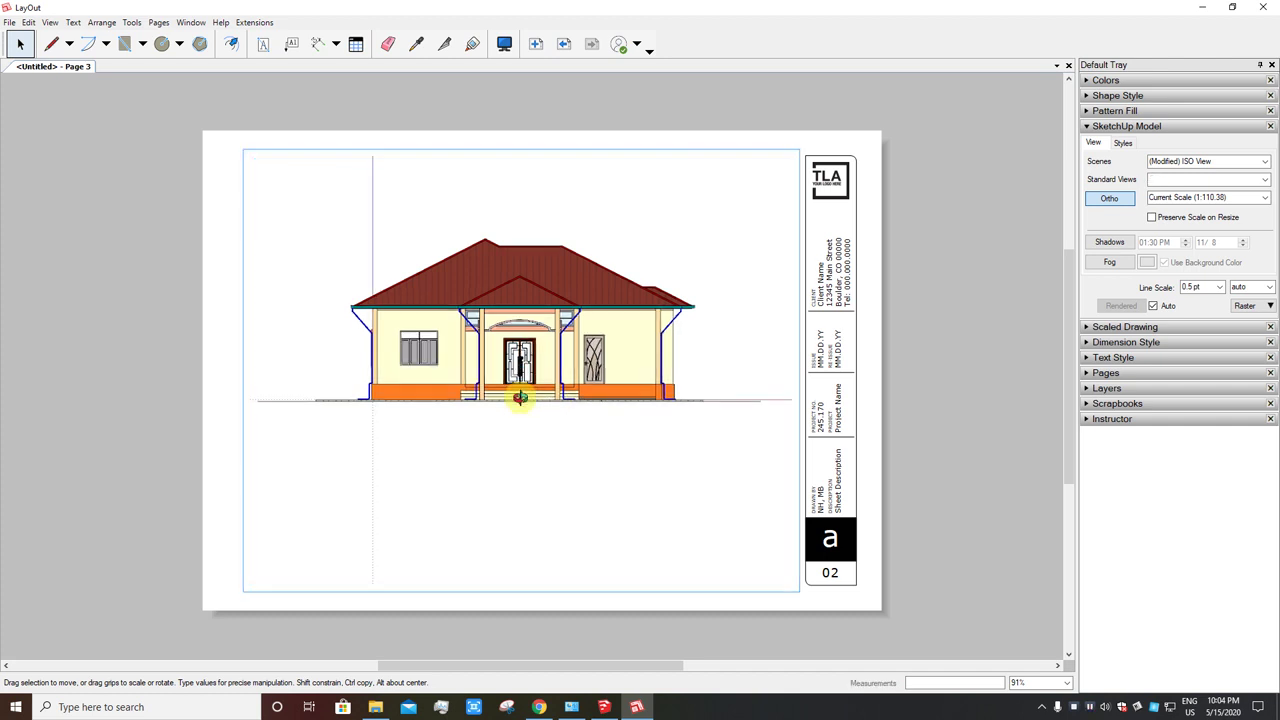
scroll(477, 305, "up", 2)
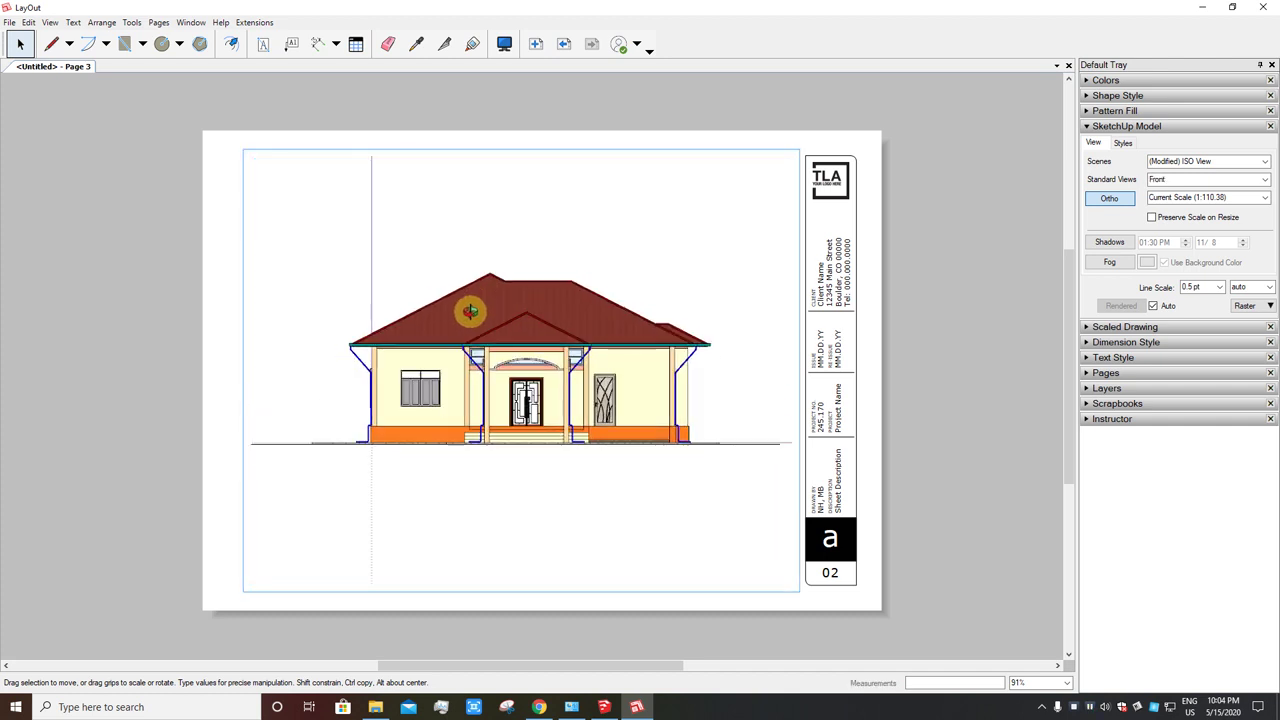
scroll(586, 352, "up", 1)
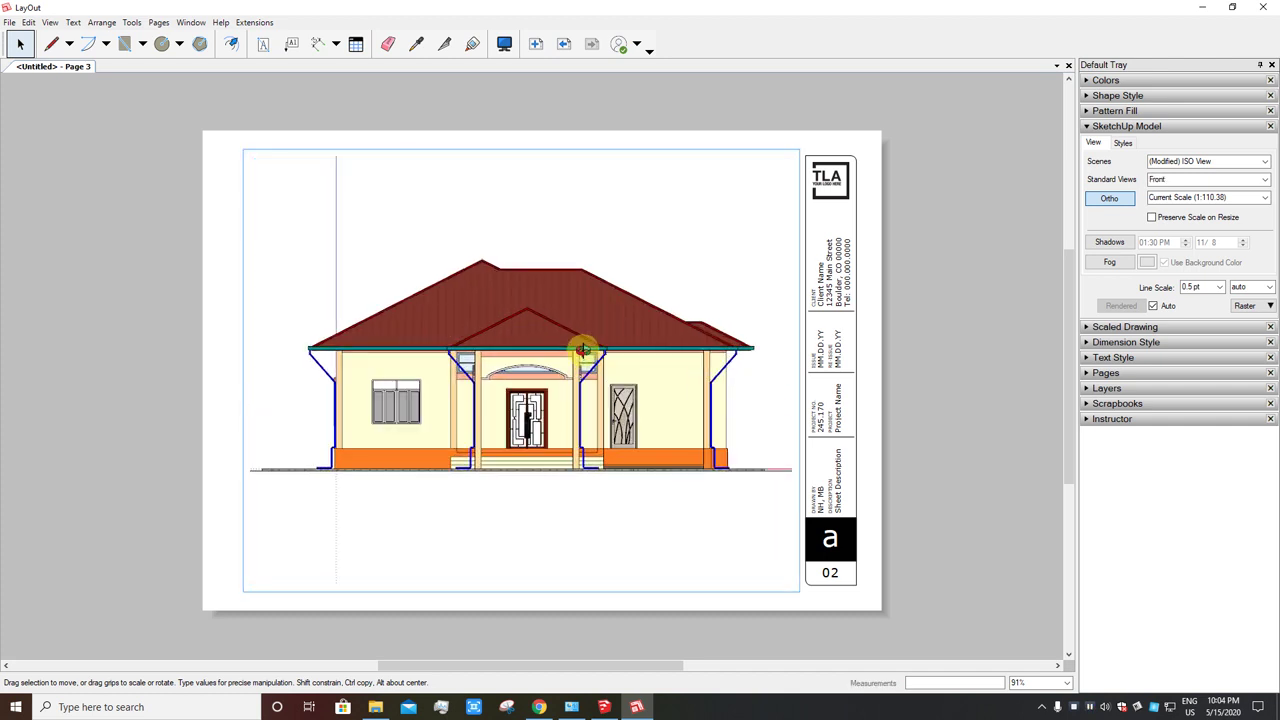
key("Escape")
scroll(565, 370, "up", 1)
scroll(563, 375, "down", 1)
scroll(561, 379, "down", 1)
left_click(562, 375)
left_click(915, 335)
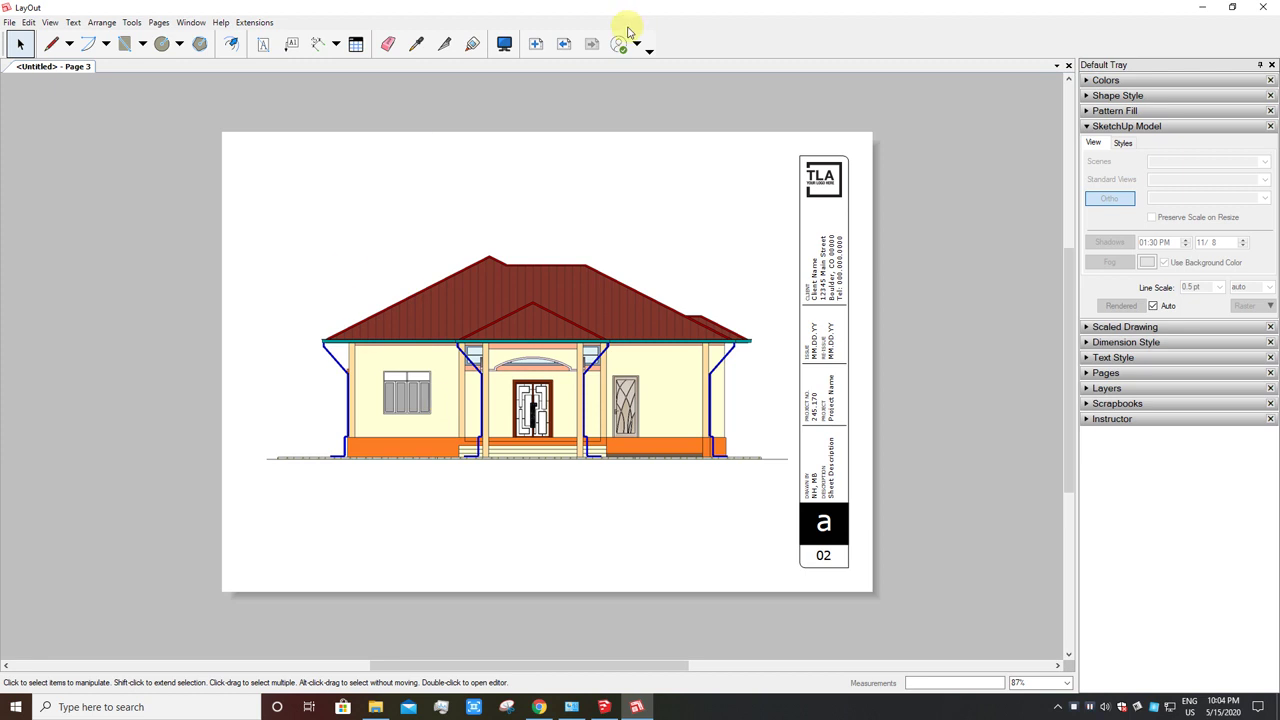
left_click(158, 22)
- Duplicate the sheet as sheet 03 and set its viewport to the Back standard view
left_click(185, 61)
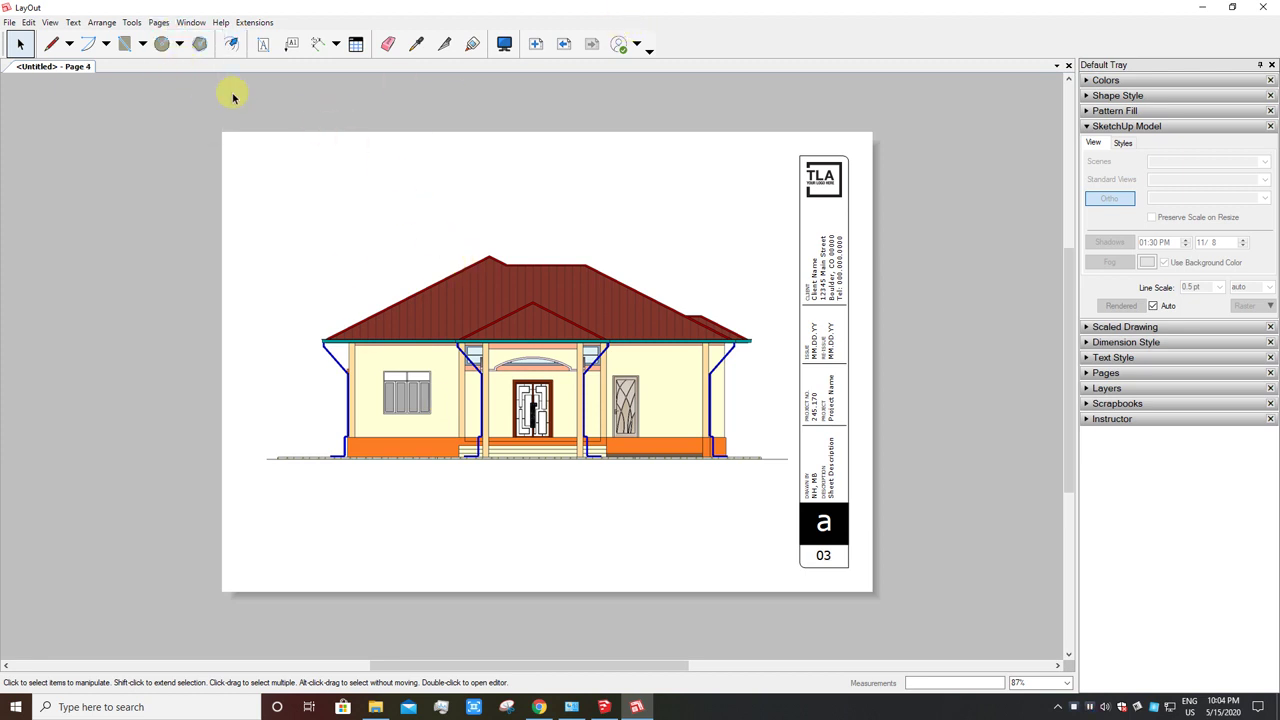
left_click(592, 48)
left_click(558, 319)
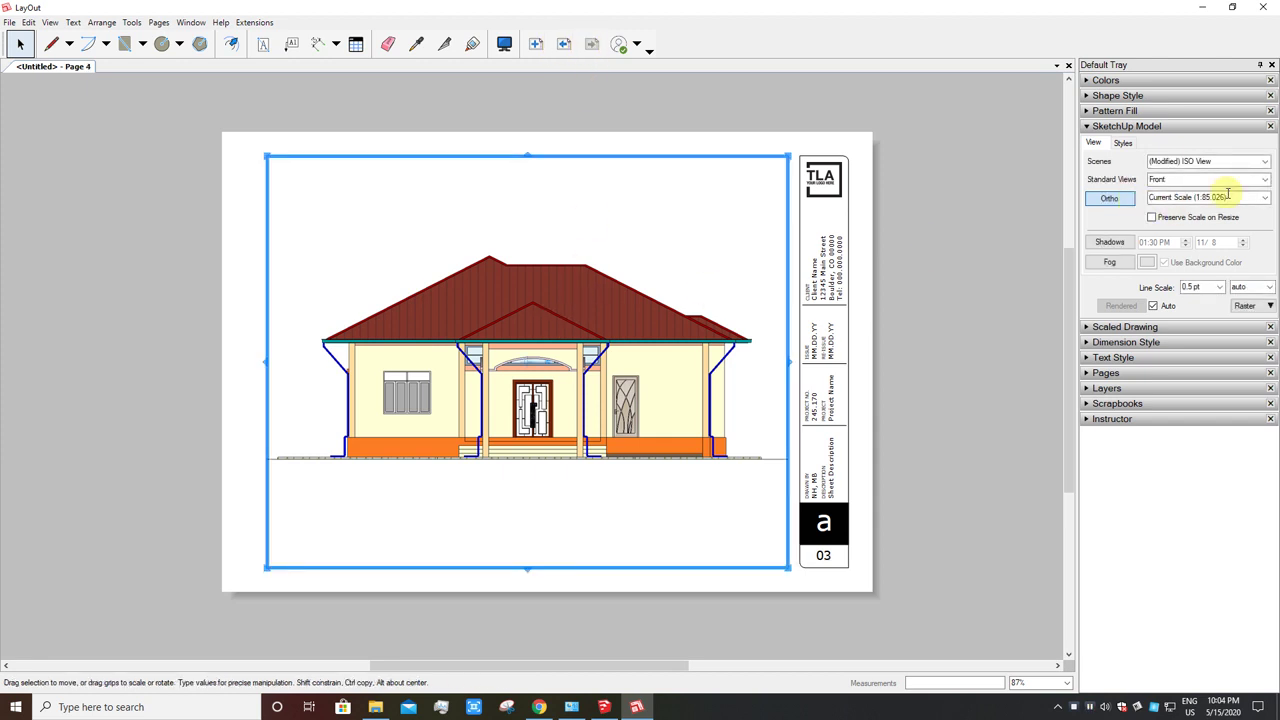
left_click(1265, 183)
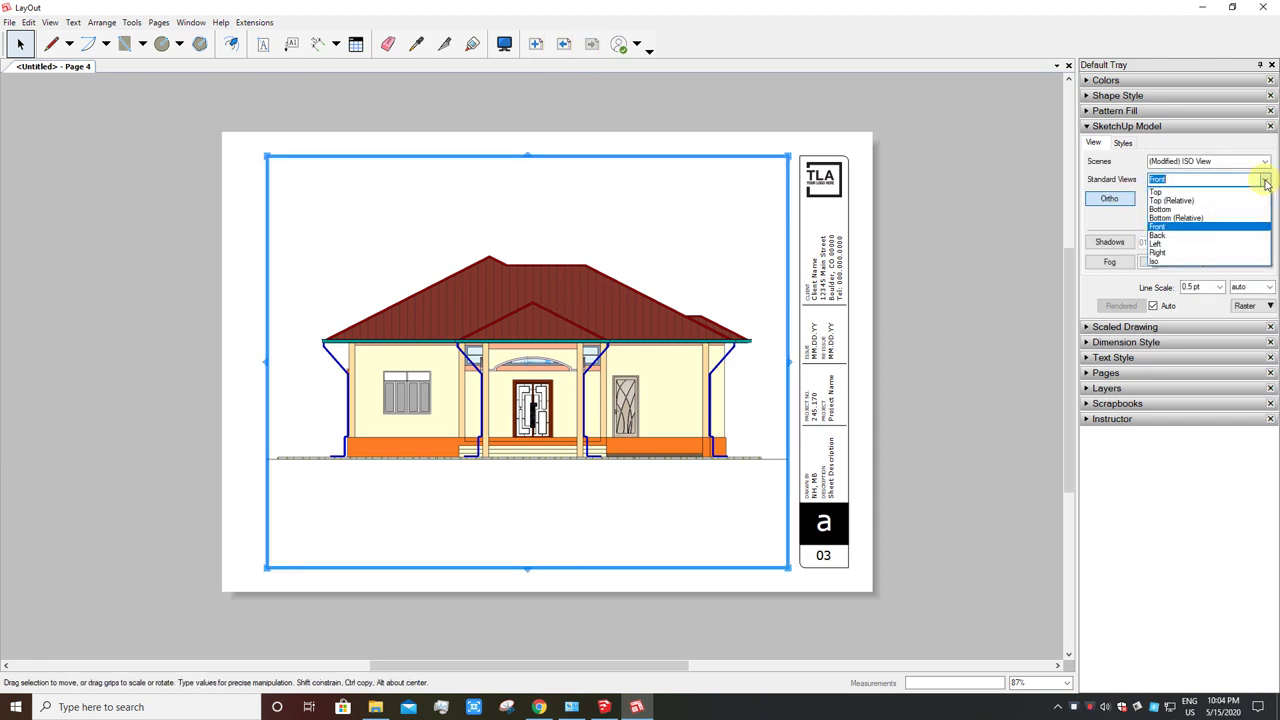
left_click(1195, 237)
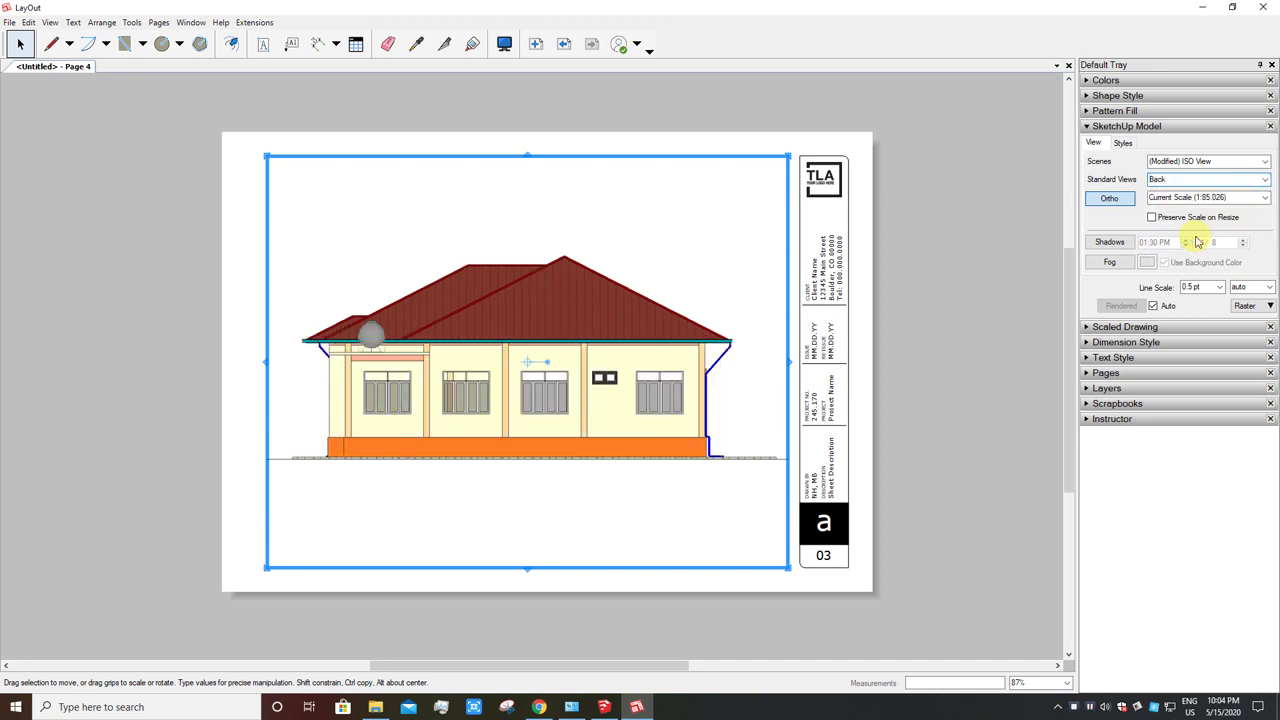
left_click(910, 322)
left_click(670, 352)
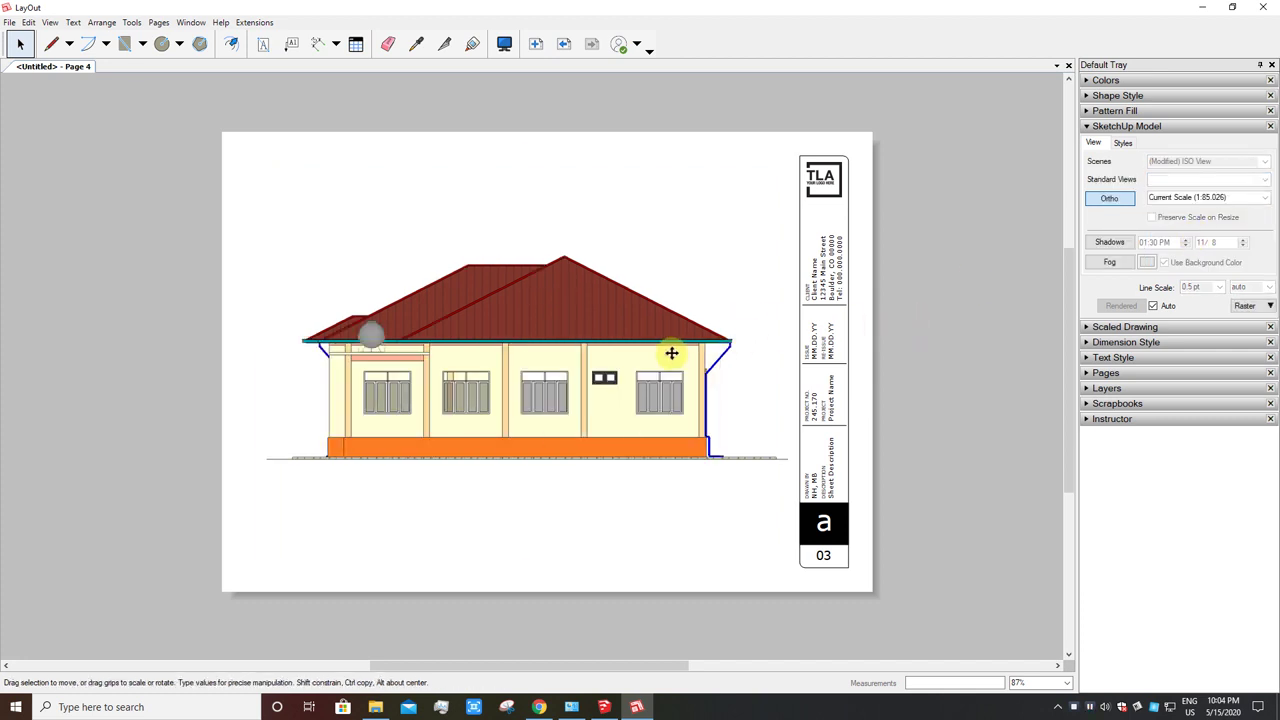
- Duplicate again as sheet 04 and set its viewport to the Left standard view
left_click(159, 22)
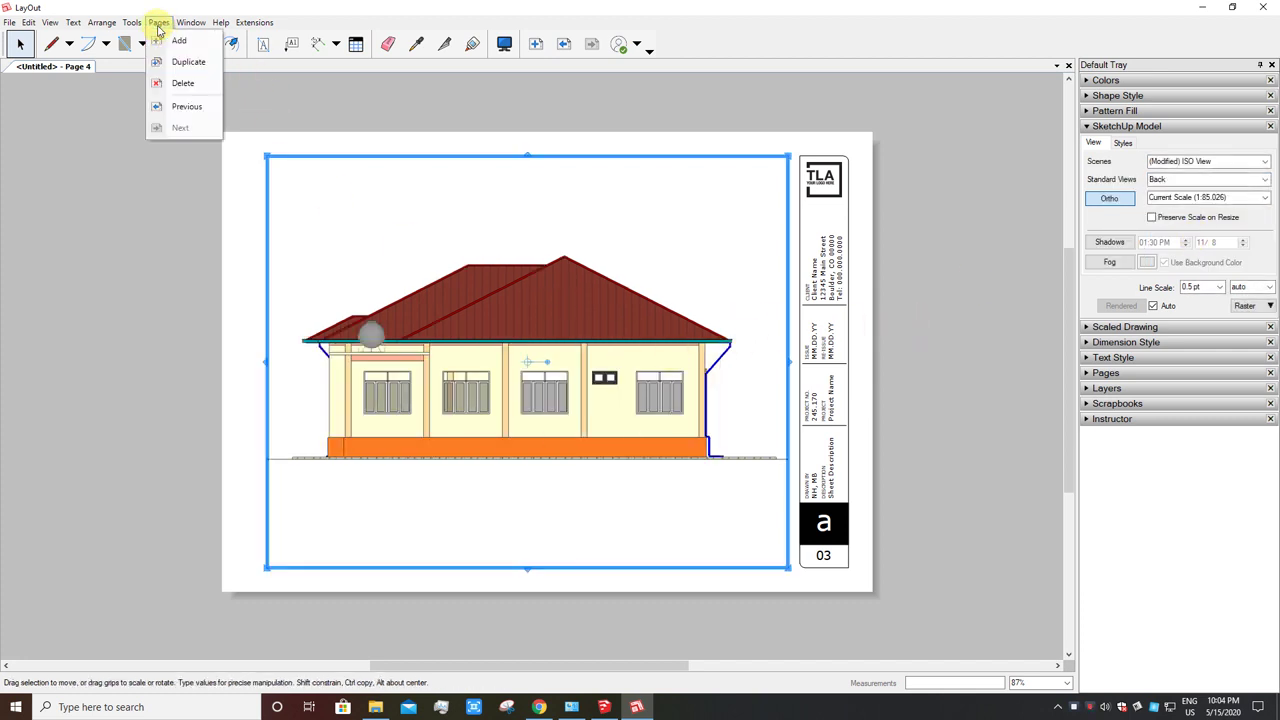
left_click(181, 68)
left_click(555, 288)
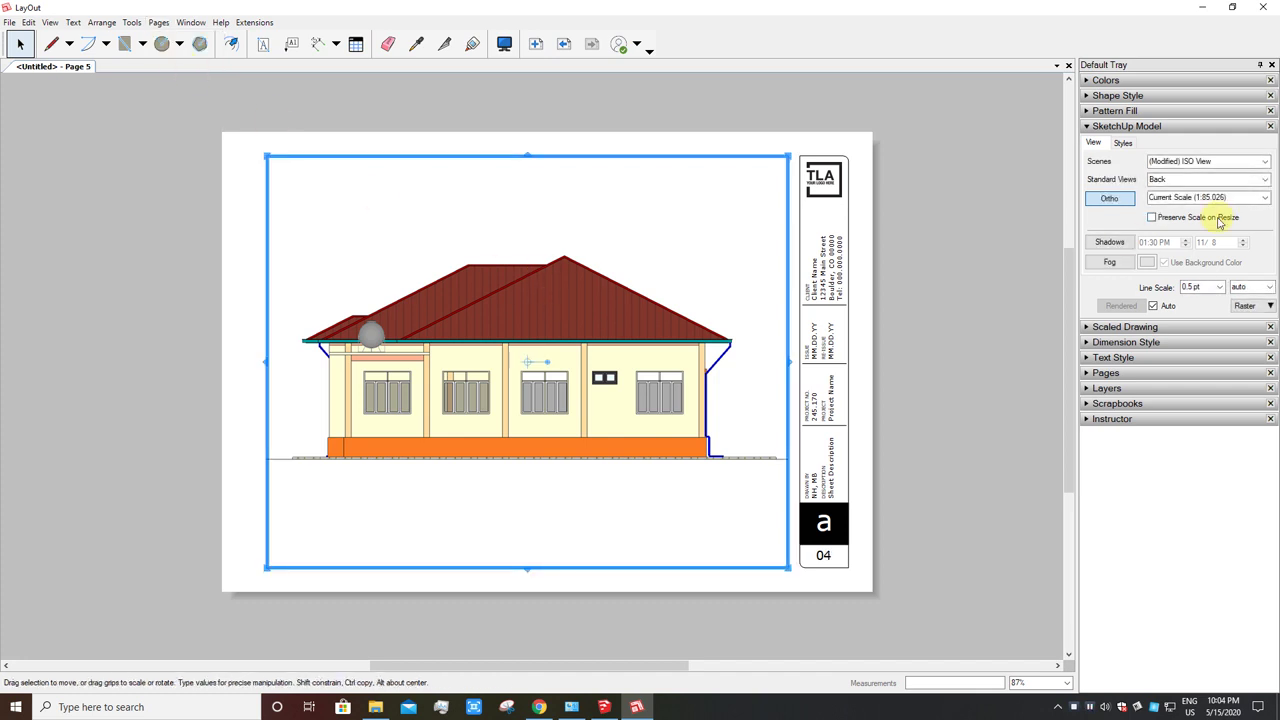
left_click(1266, 182)
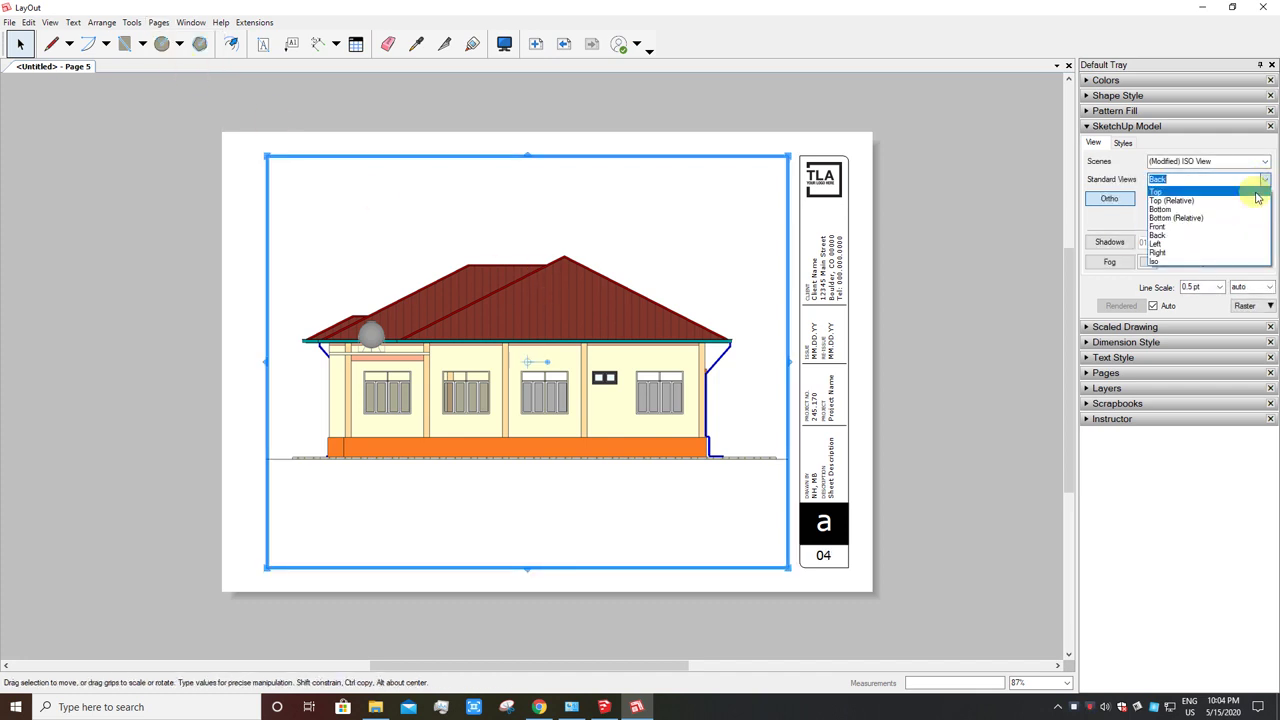
left_click(1222, 246)
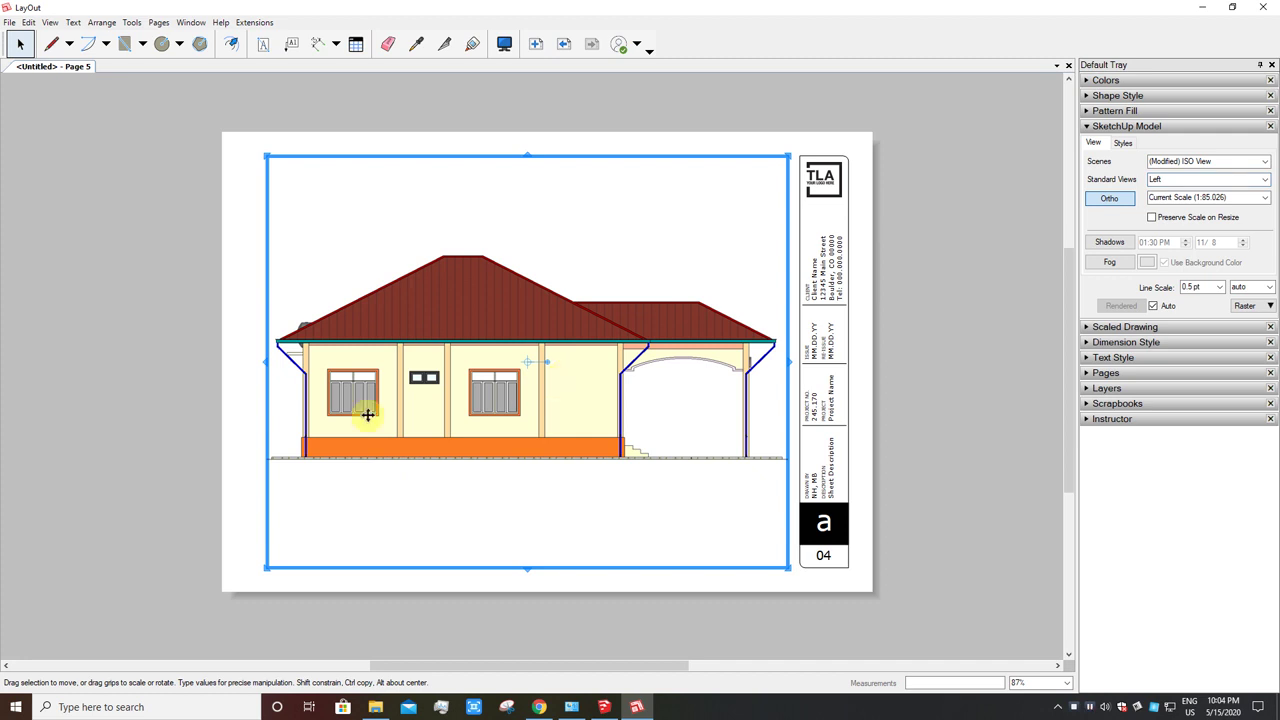
left_click(155, 428)
left_click(566, 363)
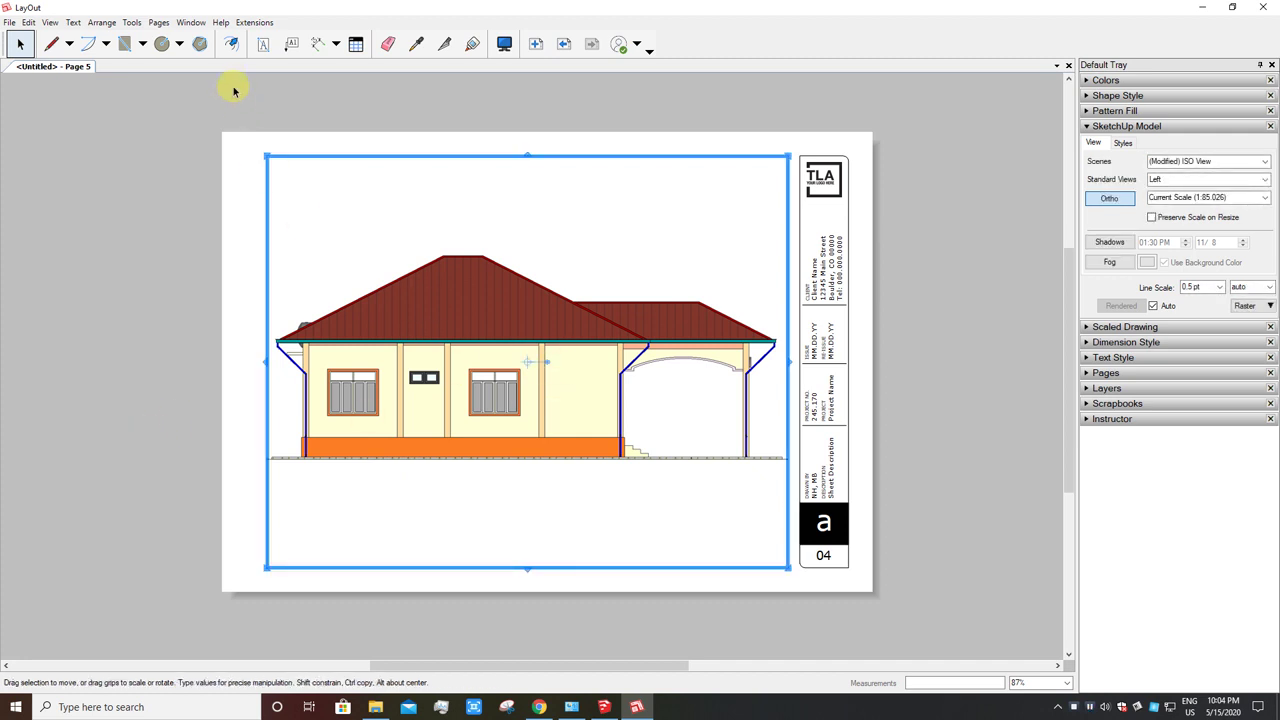
left_click(159, 22)
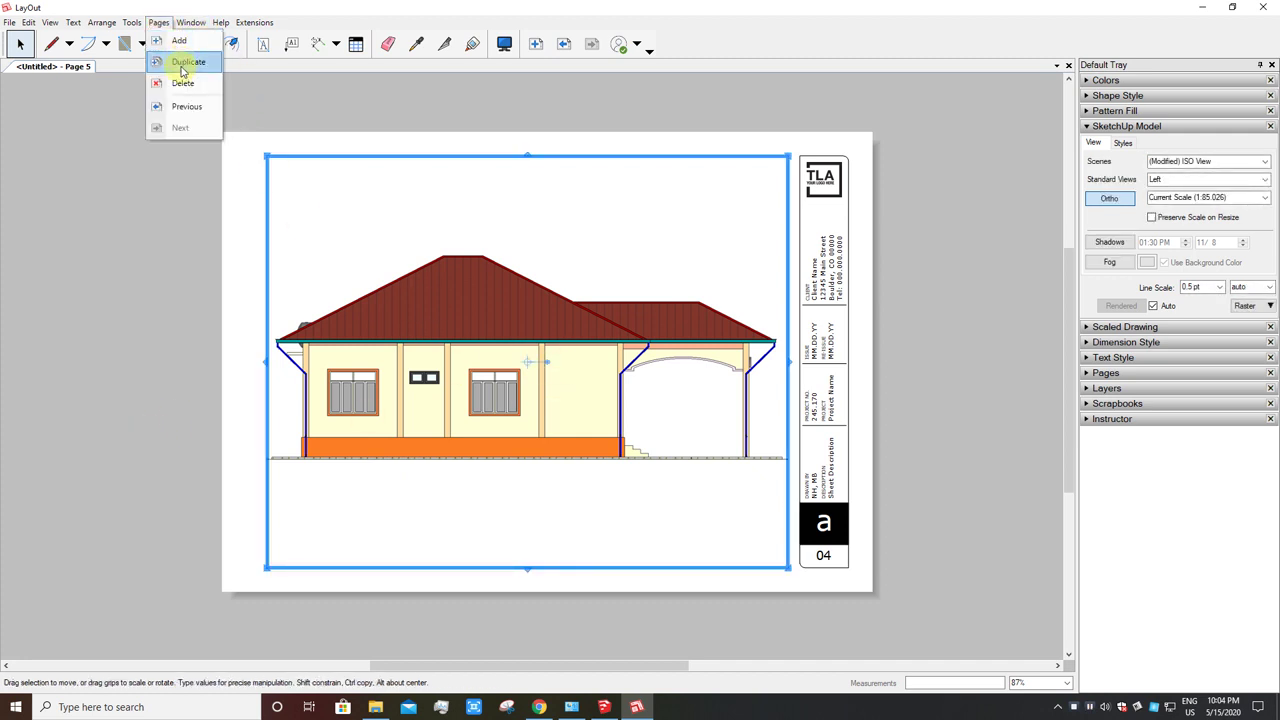
- Duplicate the sheet as sheet 05 and switch its viewport to the Right elevation
left_click(183, 62)
left_click(622, 316)
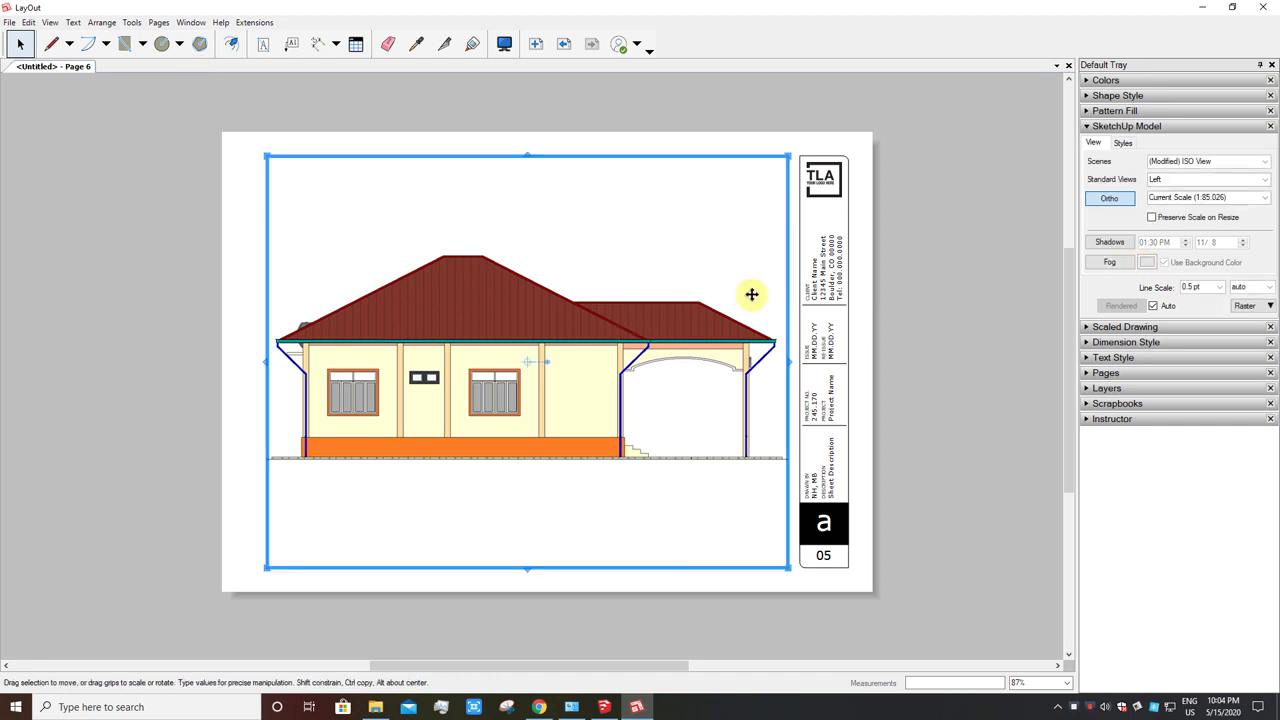
left_click(1264, 179)
left_click(1208, 252)
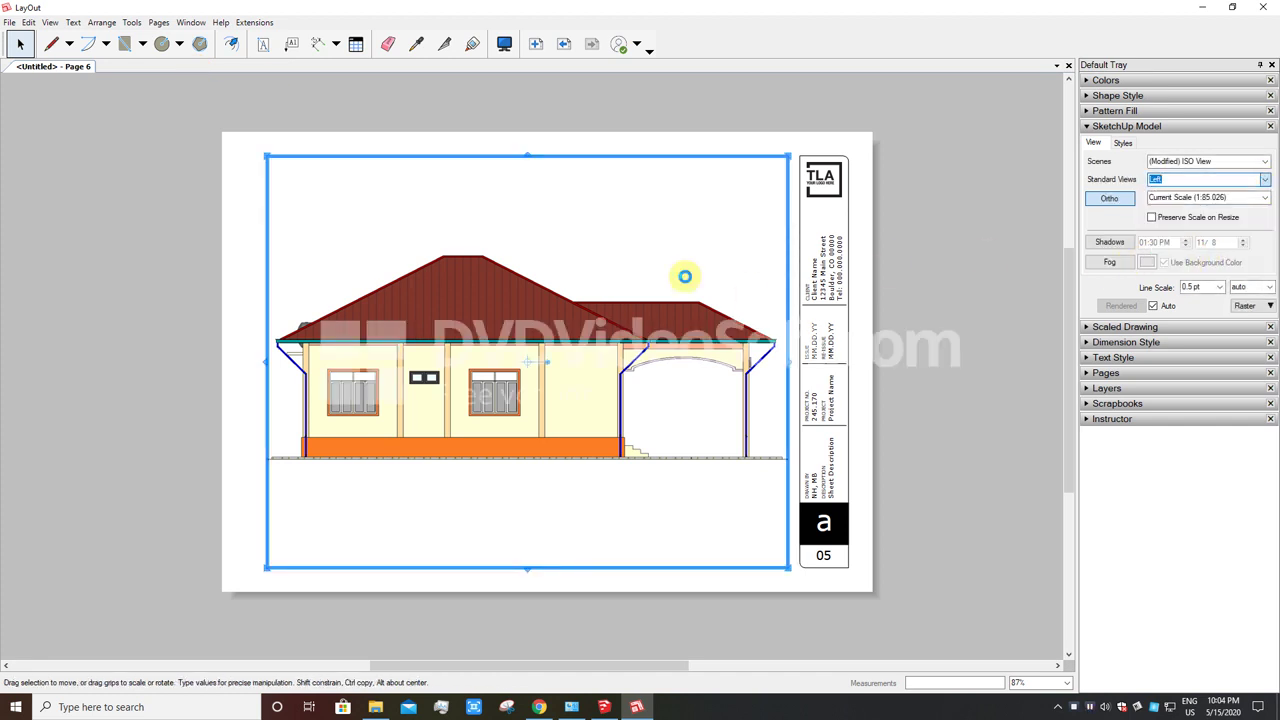
left_click(148, 397)
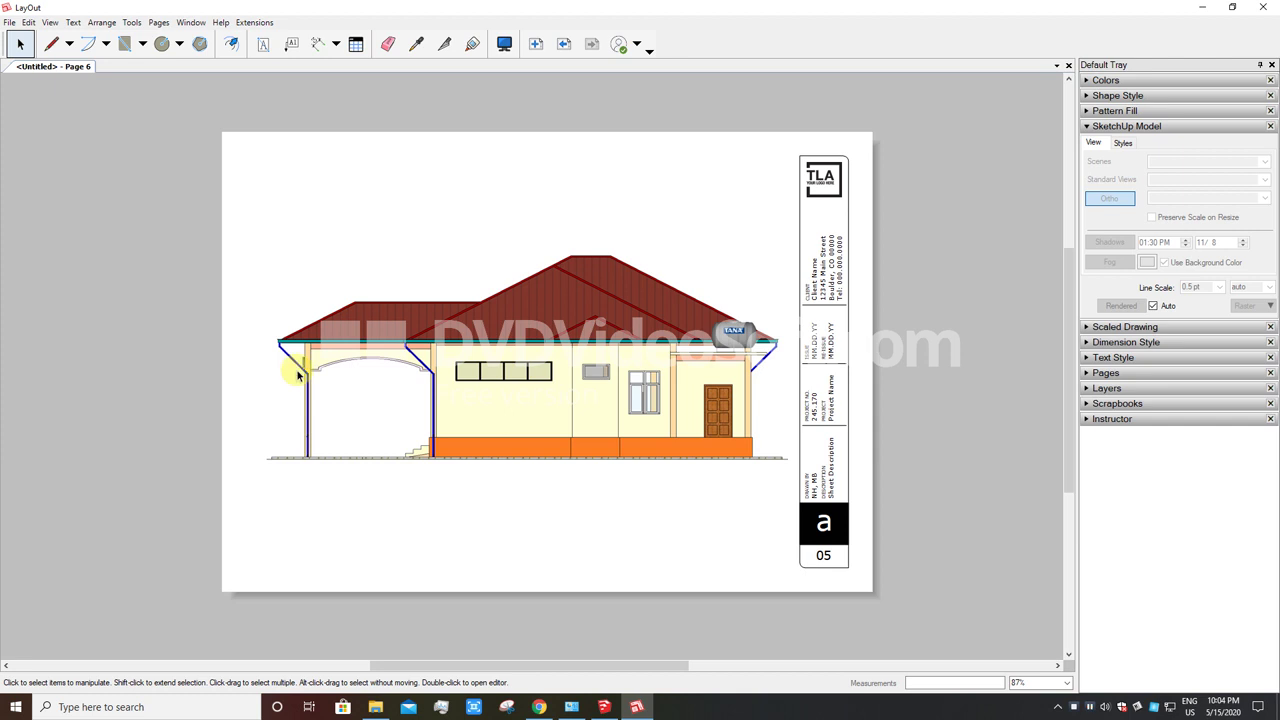
left_click(159, 22)
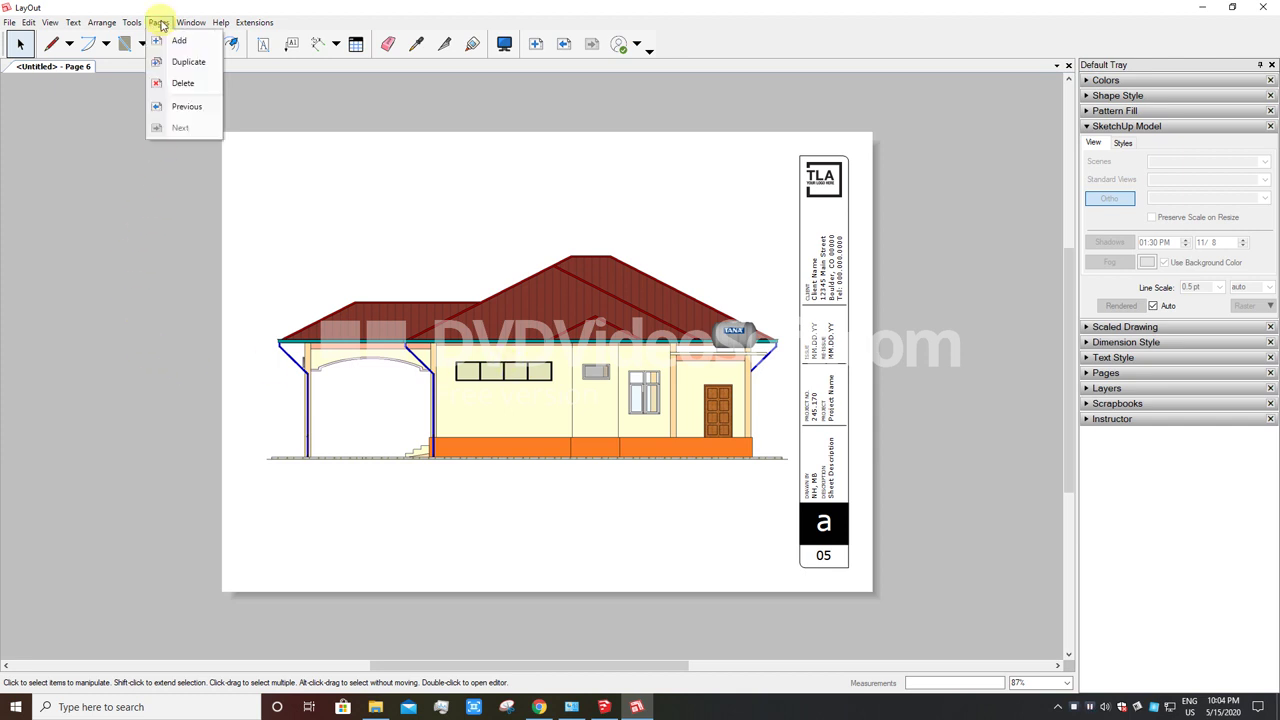
- Duplicate again as sheet 06, set the Top view and zoom out to fit the roof
left_click(180, 63)
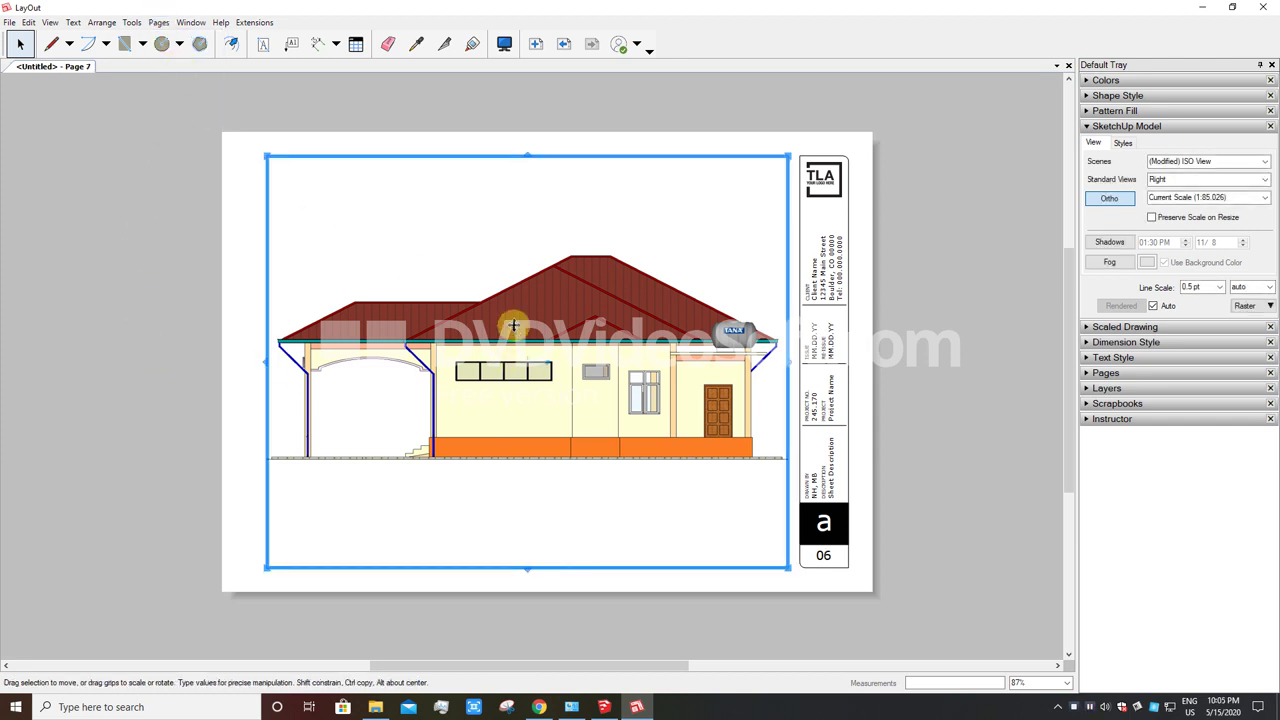
left_click(1262, 181)
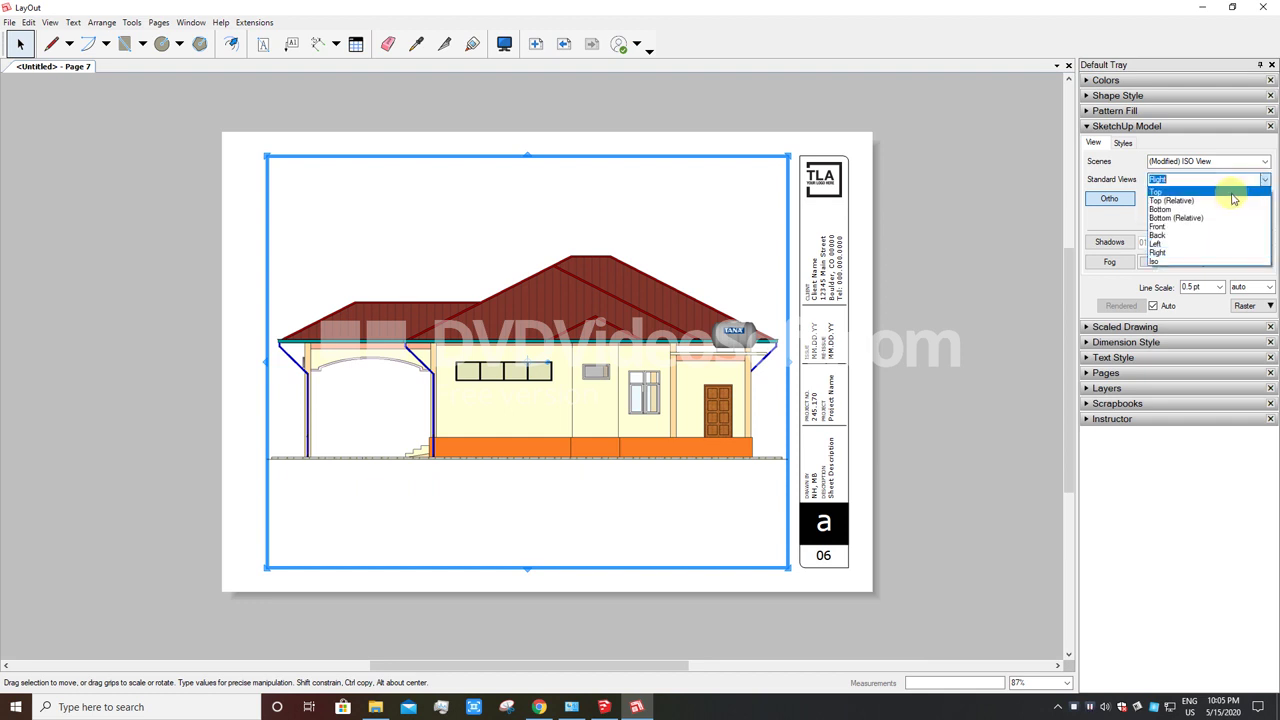
key("t")
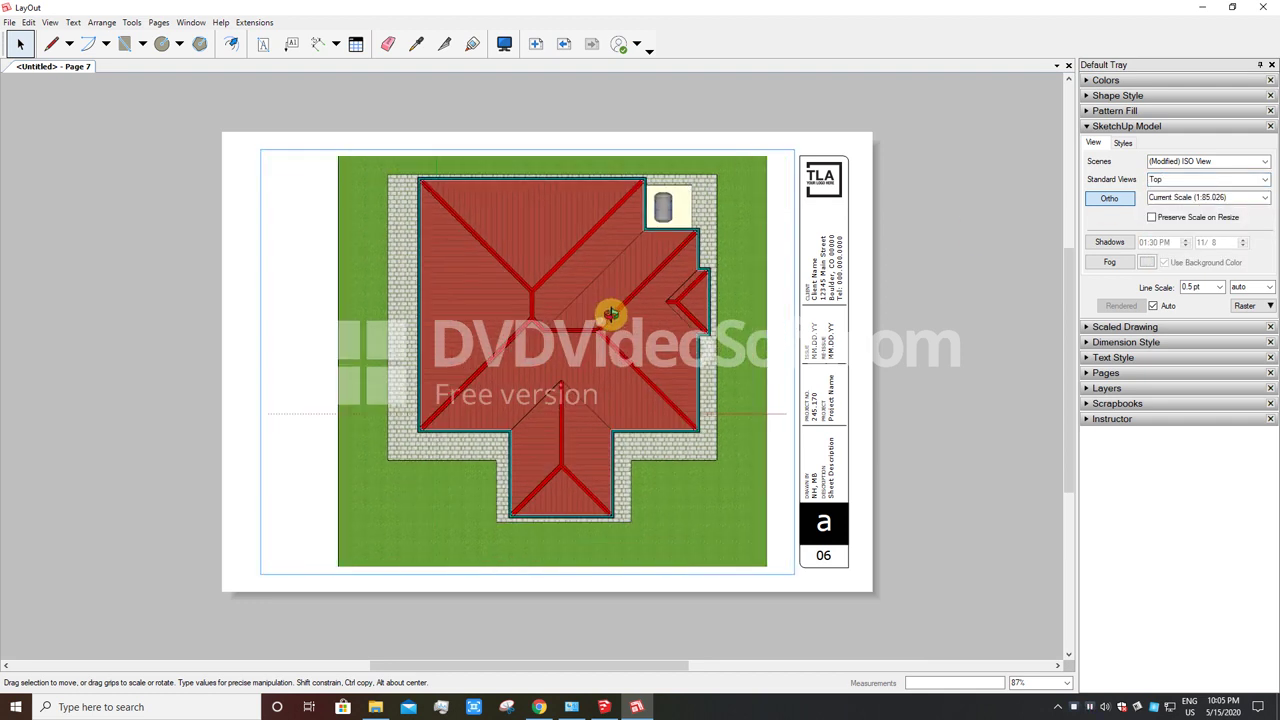
scroll(695, 212, "down", 1)
scroll(693, 217, "down", 1)
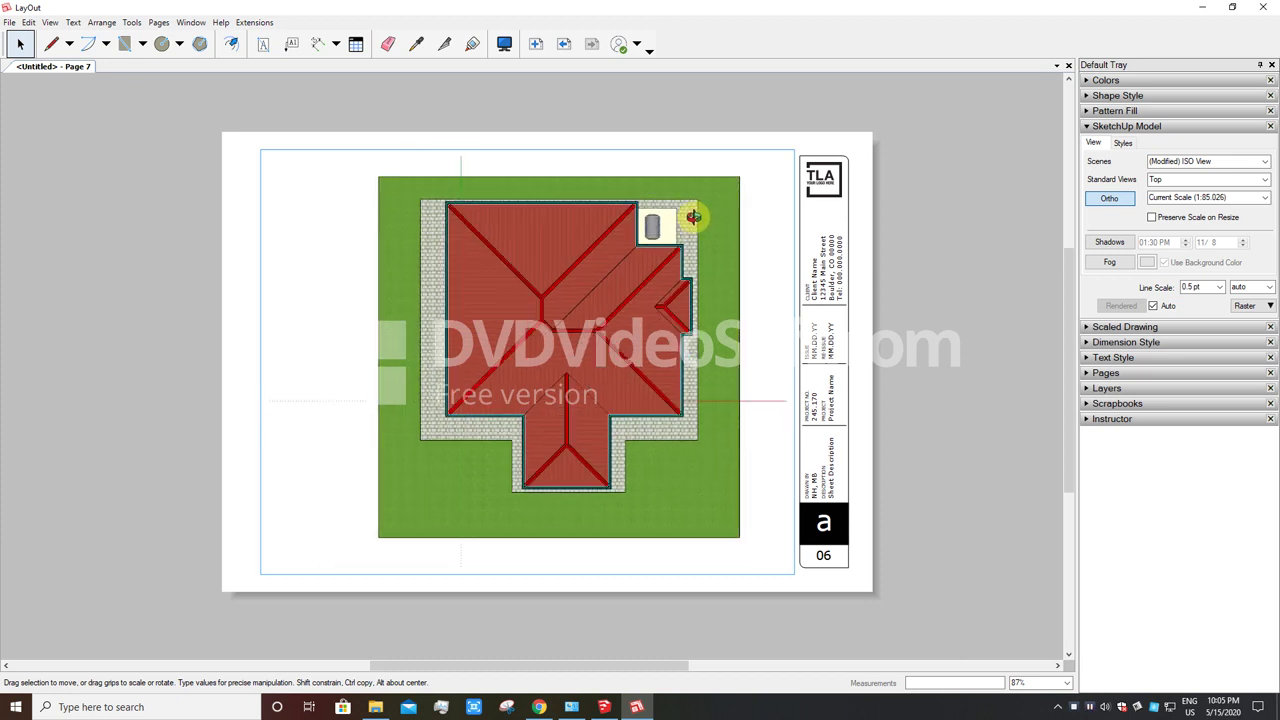
left_click(638, 279)
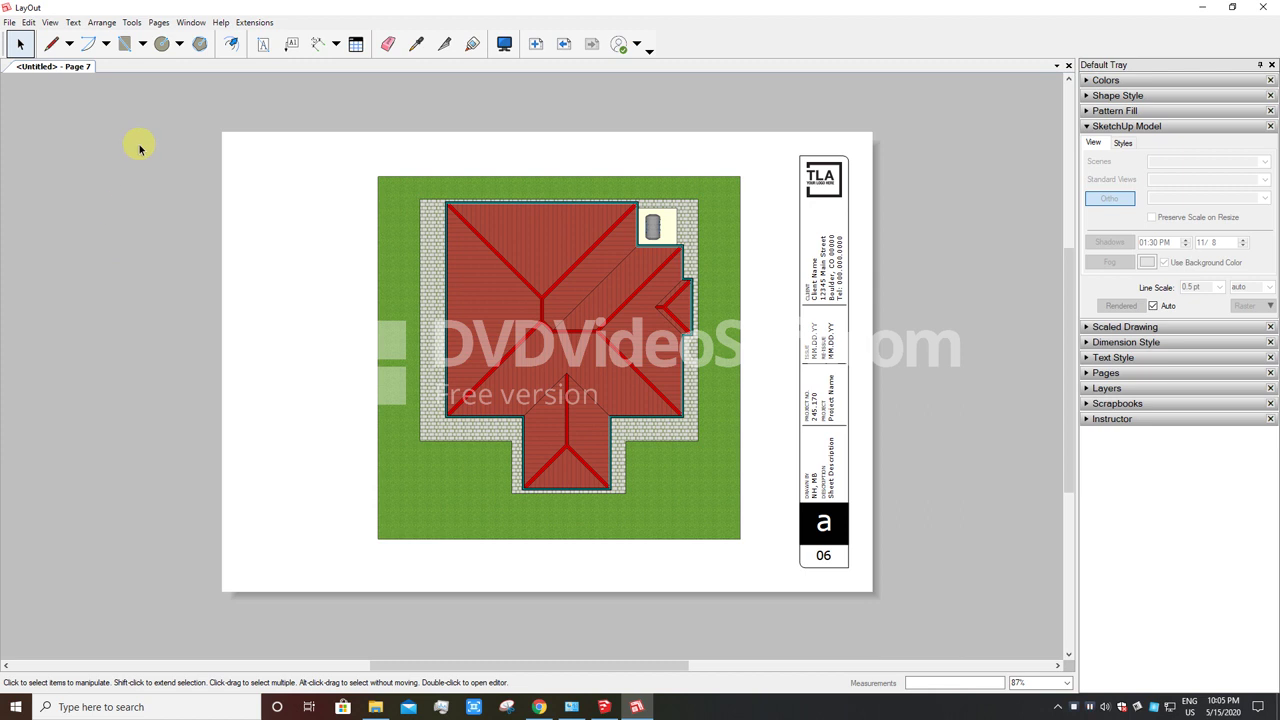
left_click(160, 22)
- Add sheet 07 and set its viewport to the Floor Plan scene with orthographic projection
left_click(172, 38)
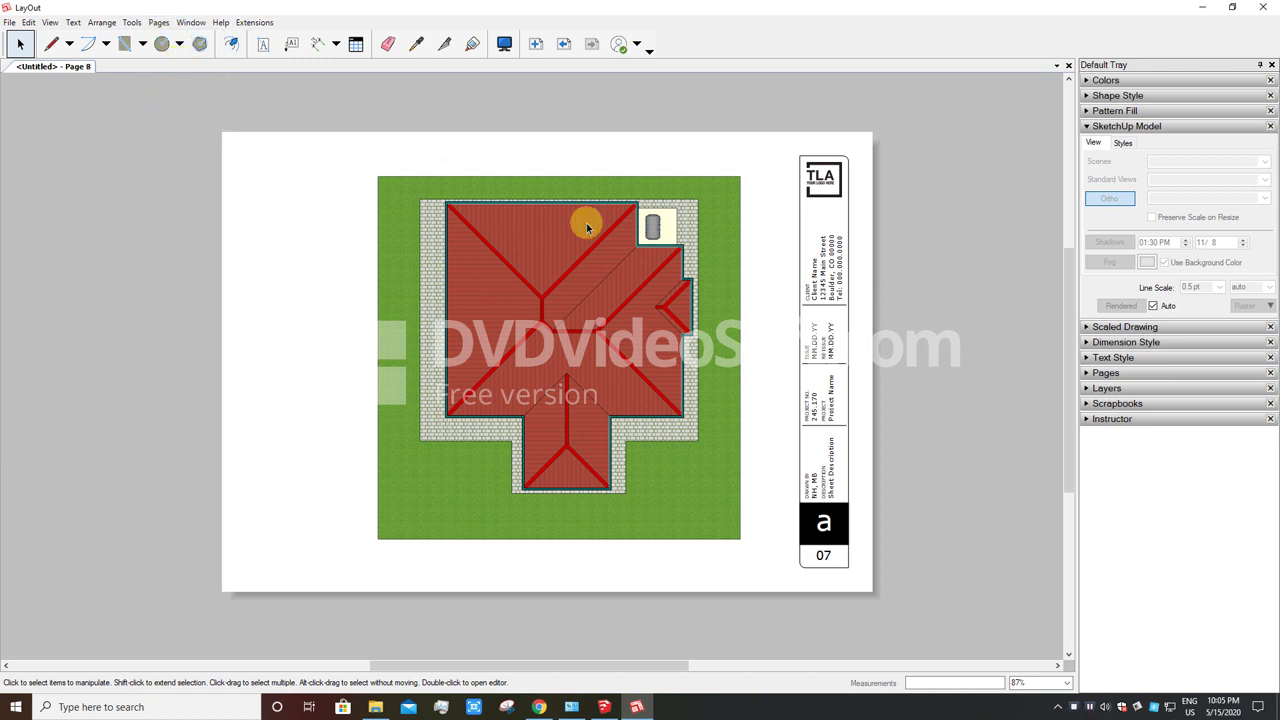
left_click(595, 250)
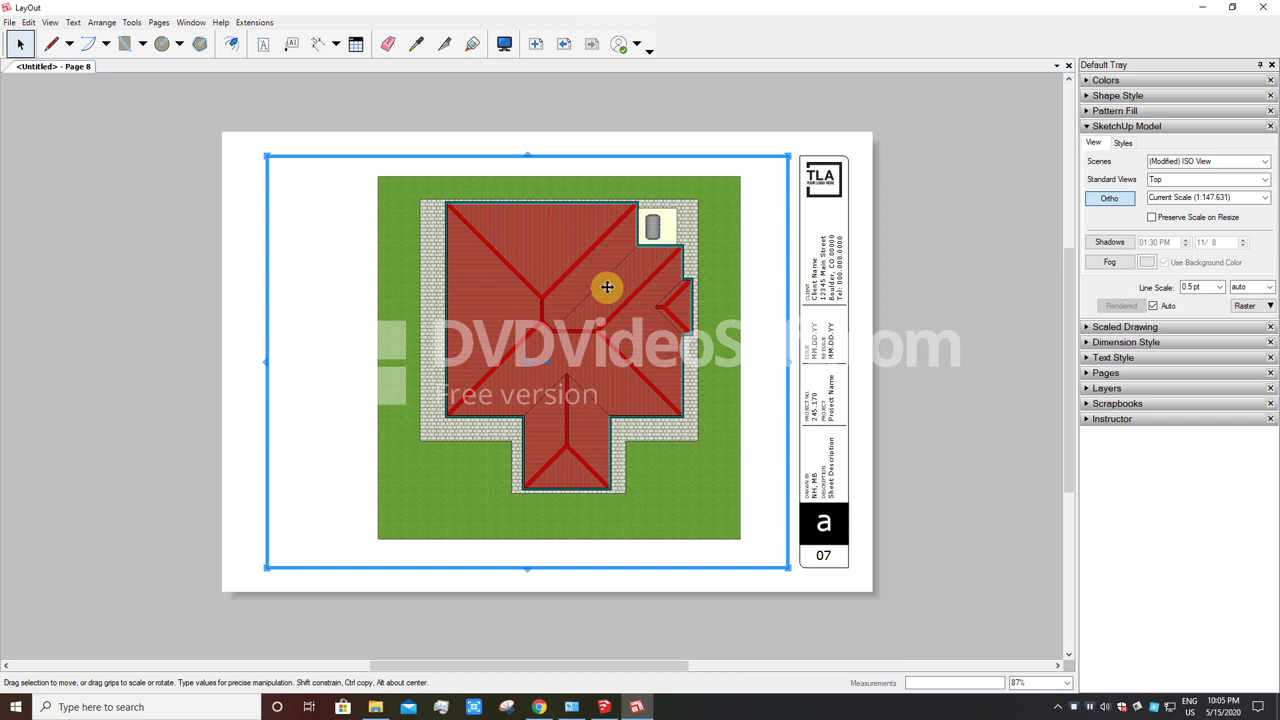
left_click(1264, 161)
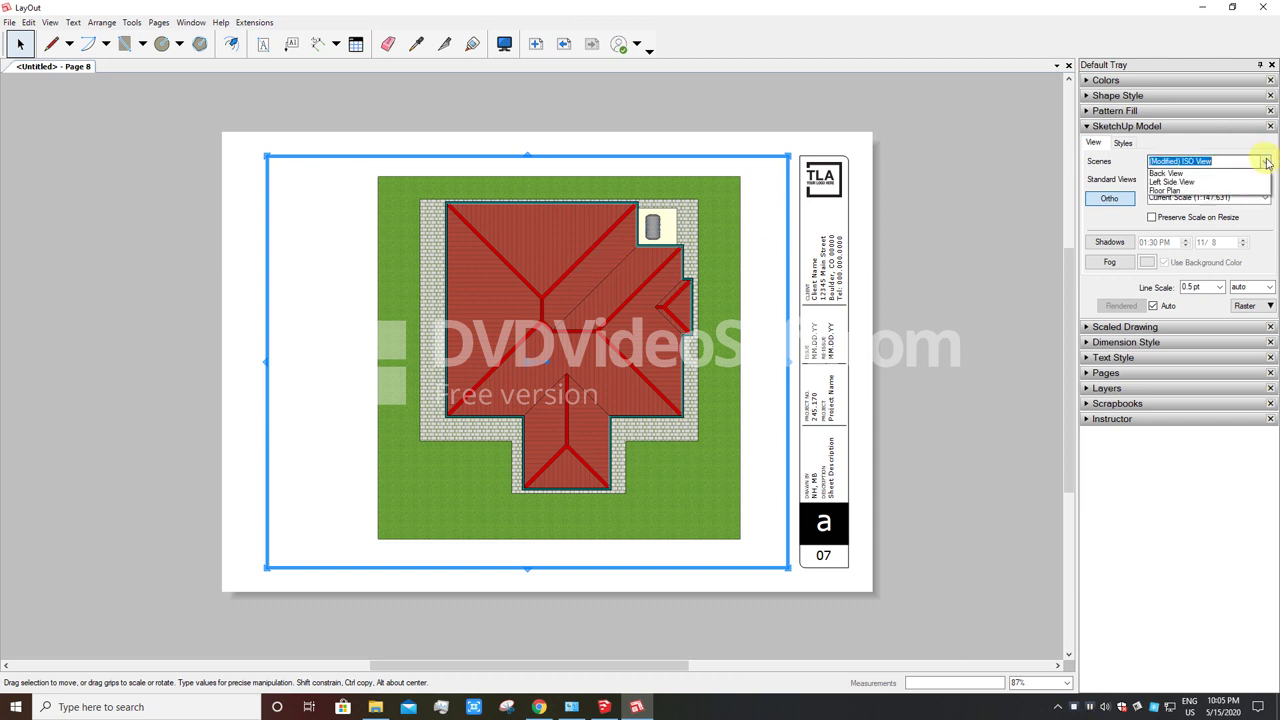
left_click(1216, 236)
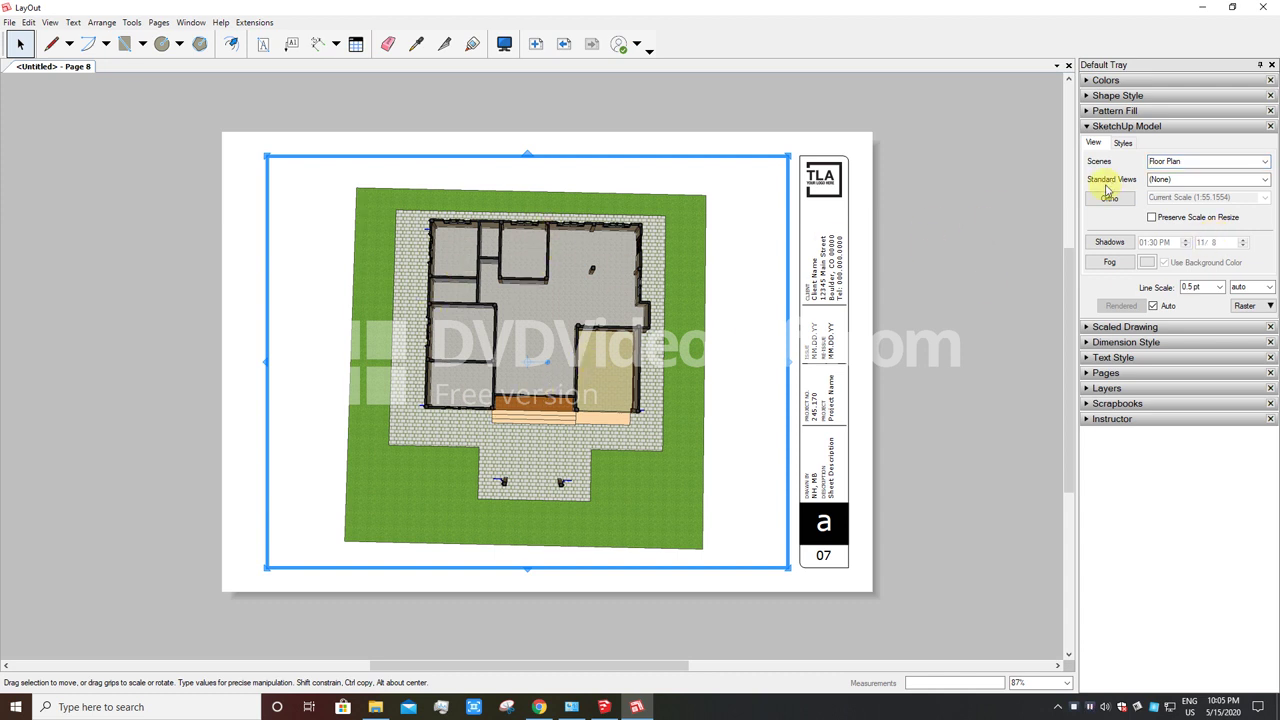
left_click(1108, 200)
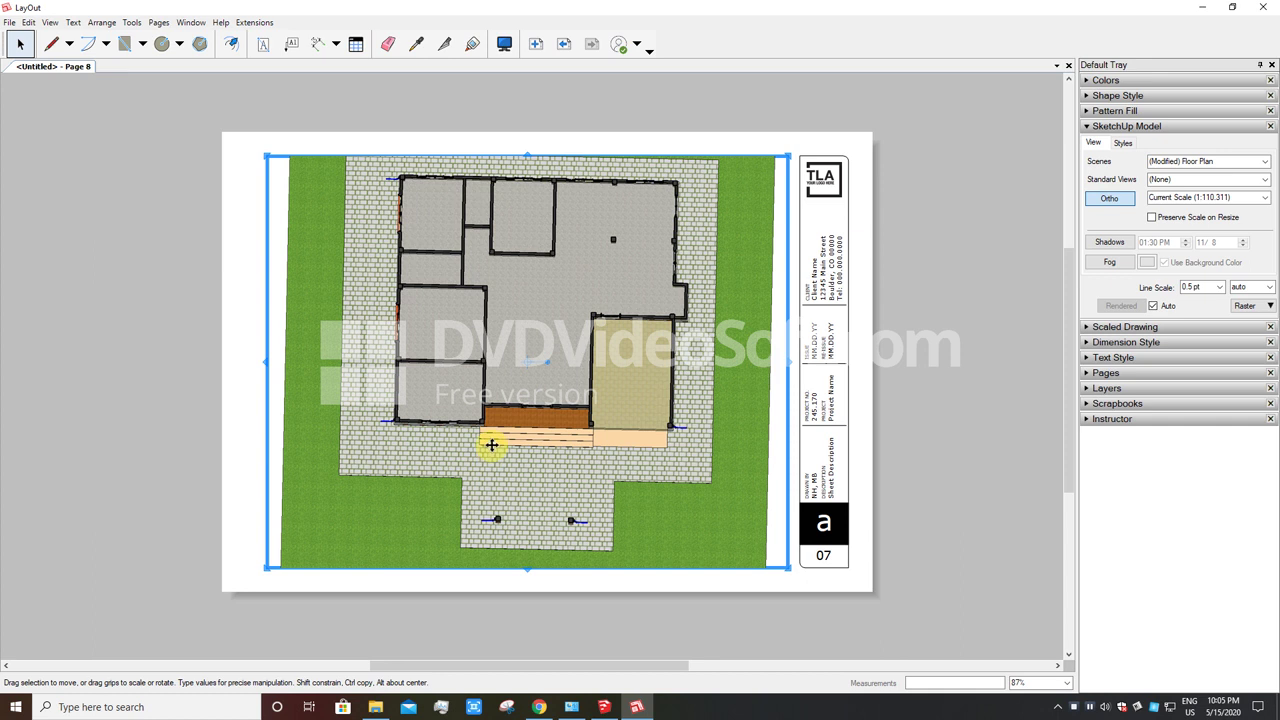
left_click(1265, 180)
left_click(1255, 186)
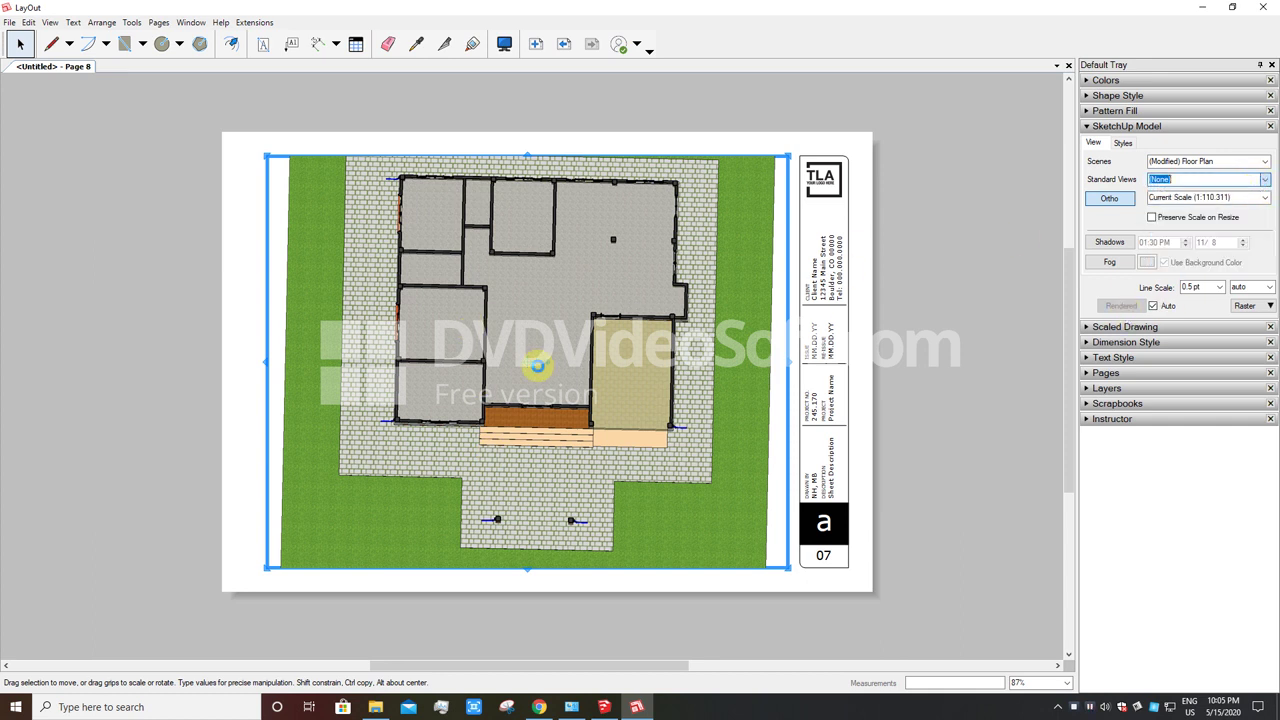
- Zoom the floor plan so it fits within the viewport
double_click(533, 378)
scroll(535, 372, "down", 1)
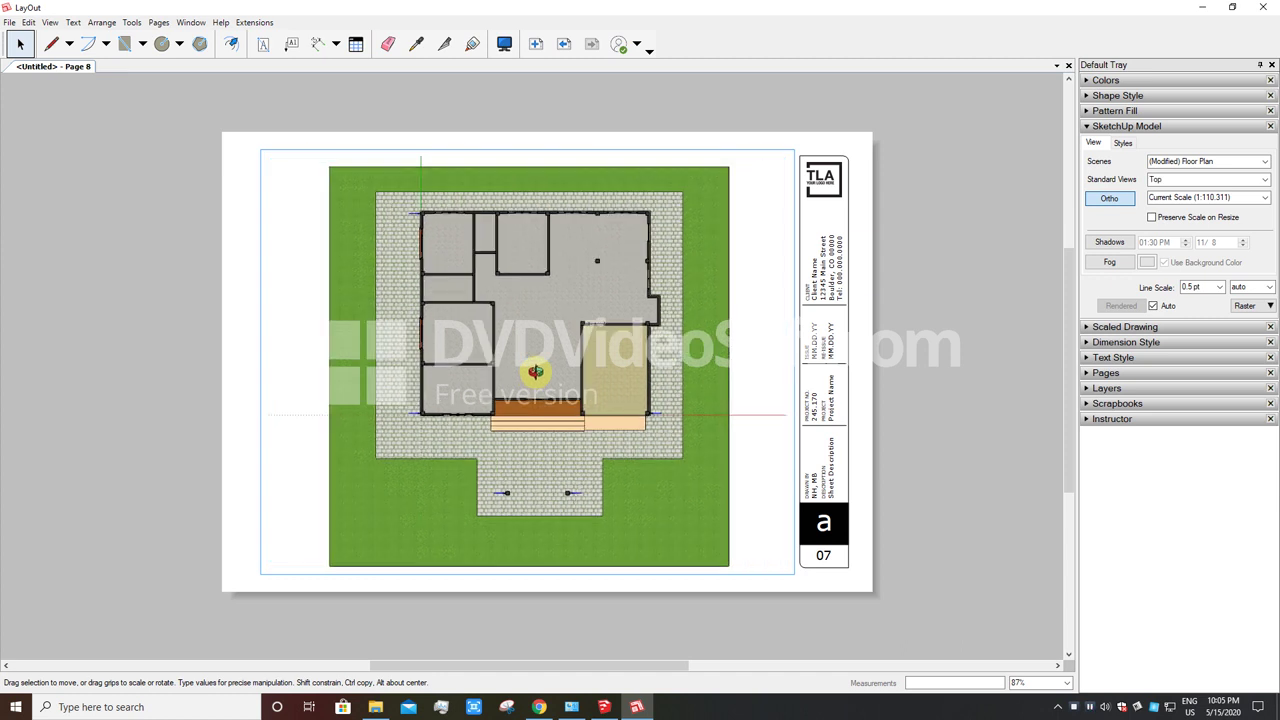
scroll(536, 368, "down", 1)
key("Escape")
scroll(522, 300, "up", 1)
scroll(515, 275, "up", 1)
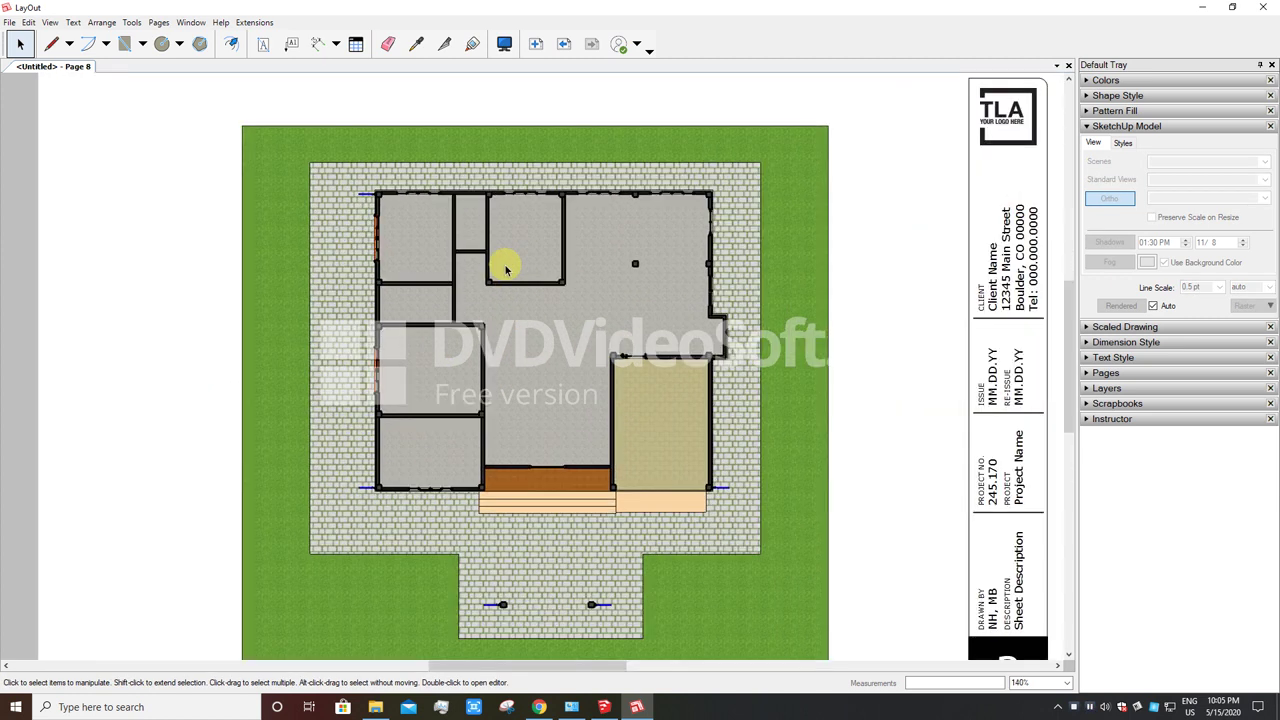
scroll(500, 262, "up", 1)
scroll(501, 254, "up", 1)
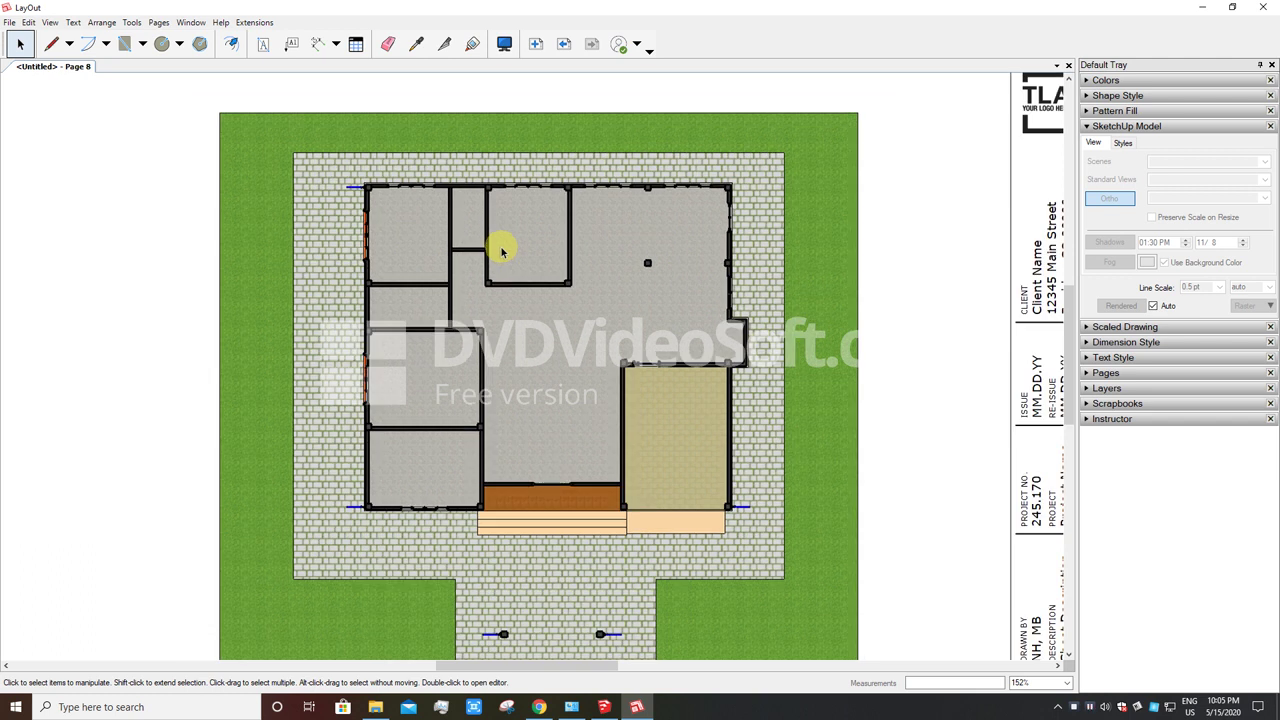
scroll(502, 252, "down", 1)
- Set the floor plan viewport's line scale to 0.2 pt
left_click(518, 290)
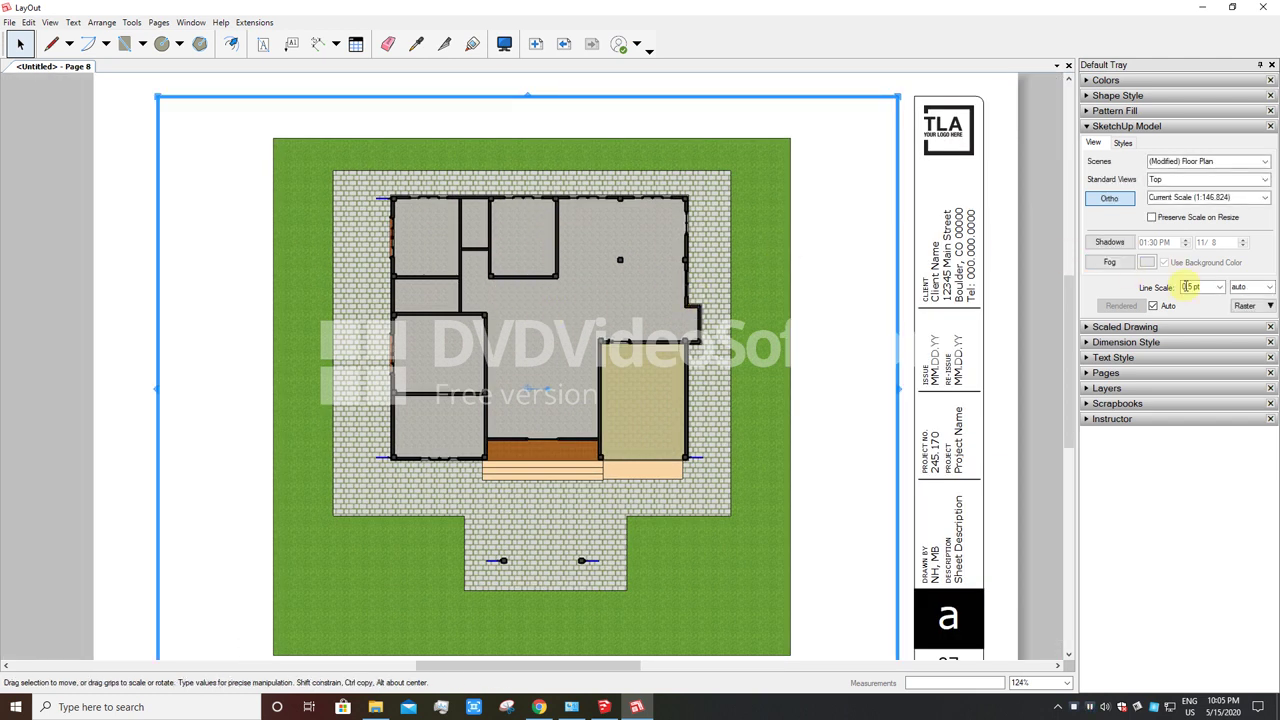
left_click(1218, 292)
left_click(1208, 316)
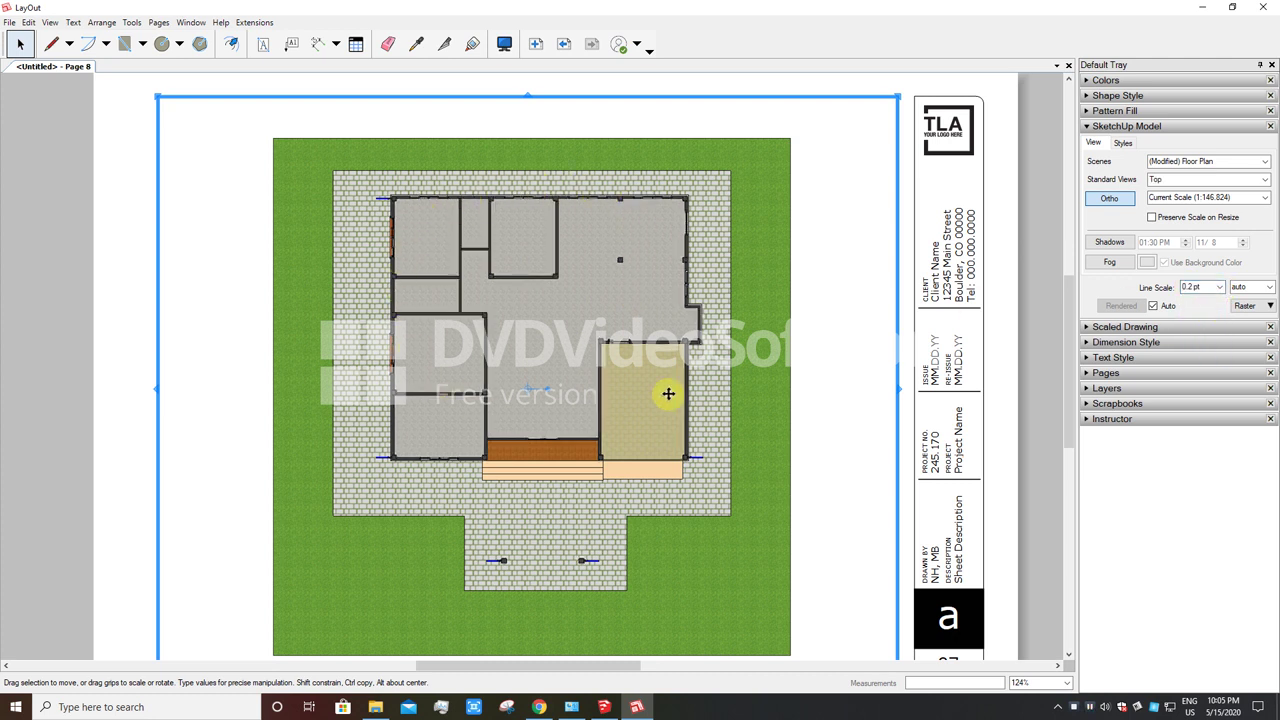
scroll(668, 310, "down", 1)
scroll(666, 371, "down", 1)
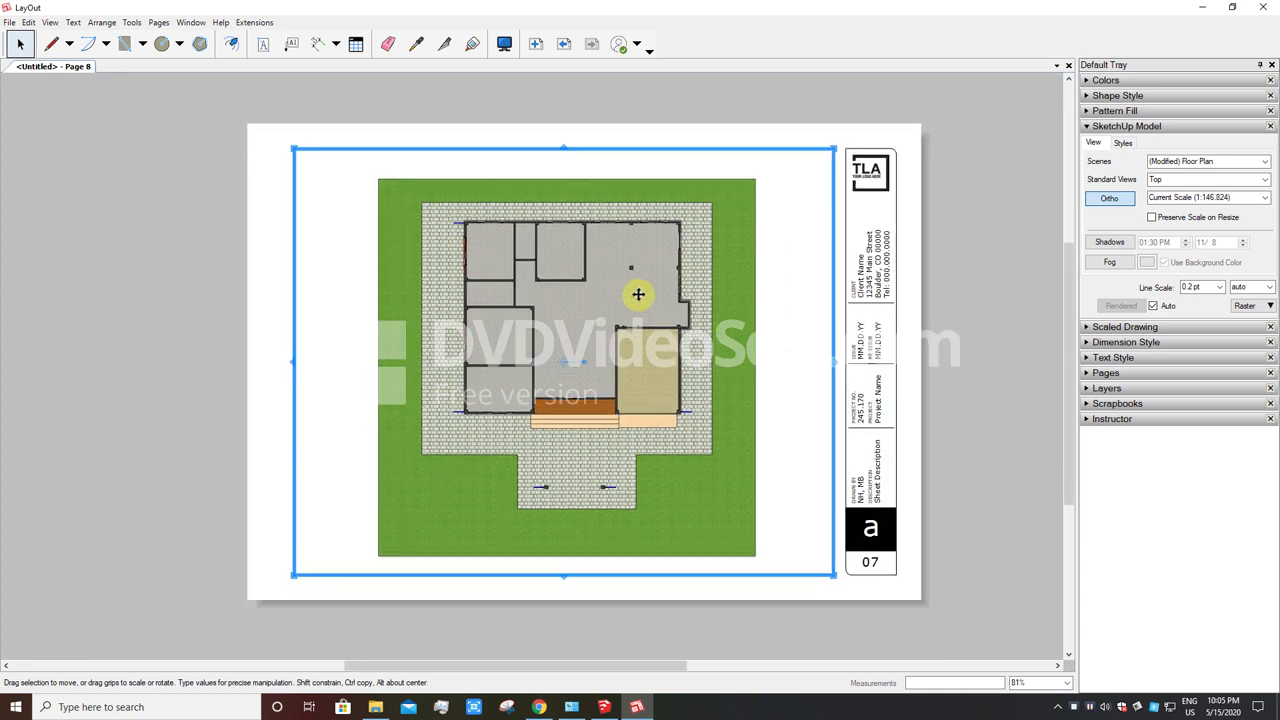
scroll(634, 294, "down", 1)
- Page back to the cover sheet, then forward to sheet 02's front elevation
left_click(564, 44)
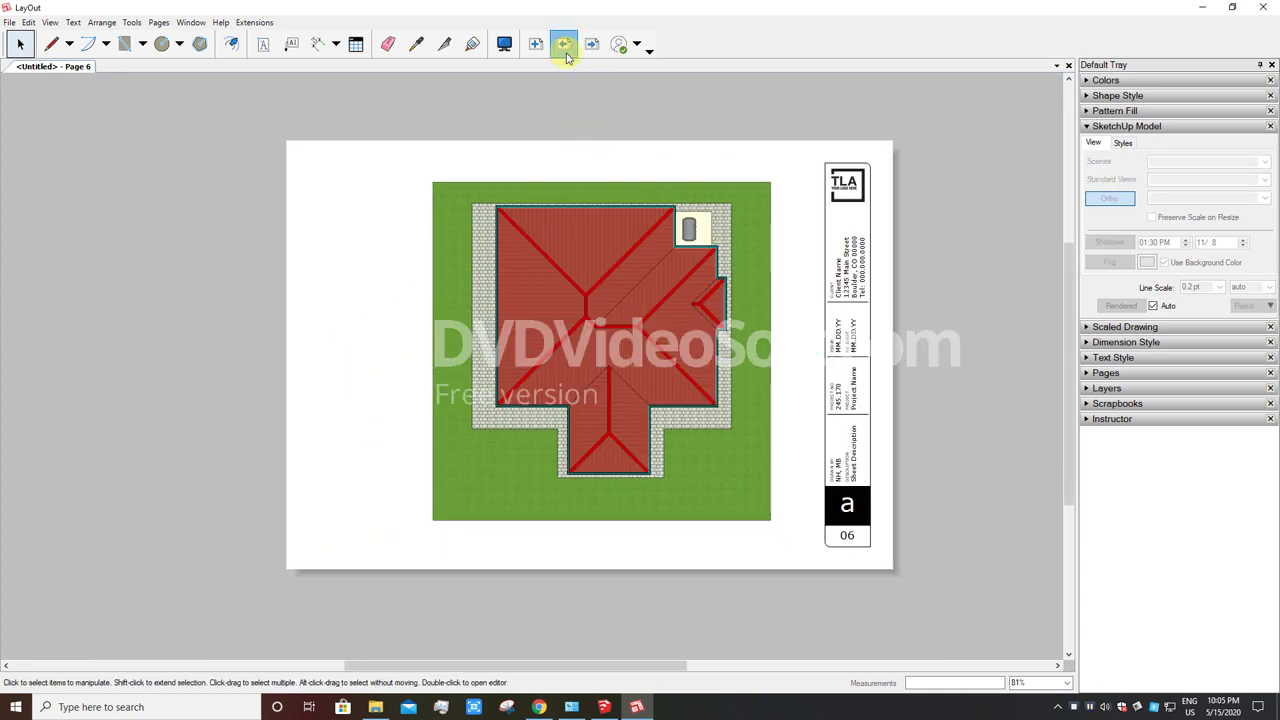
left_click(564, 44)
left_click(564, 44)
left_click(564, 44)
left_click(564, 44)
left_click(564, 44)
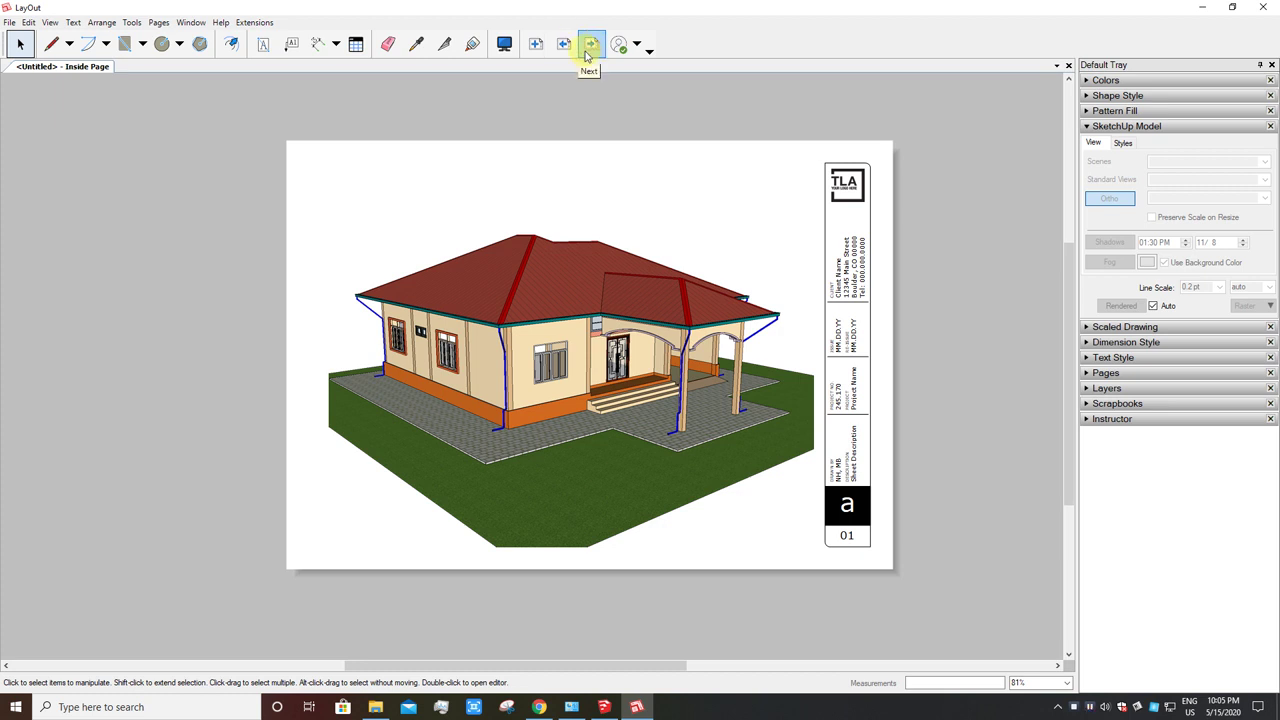
left_click(592, 44)
left_click(564, 44)
left_click(592, 44)
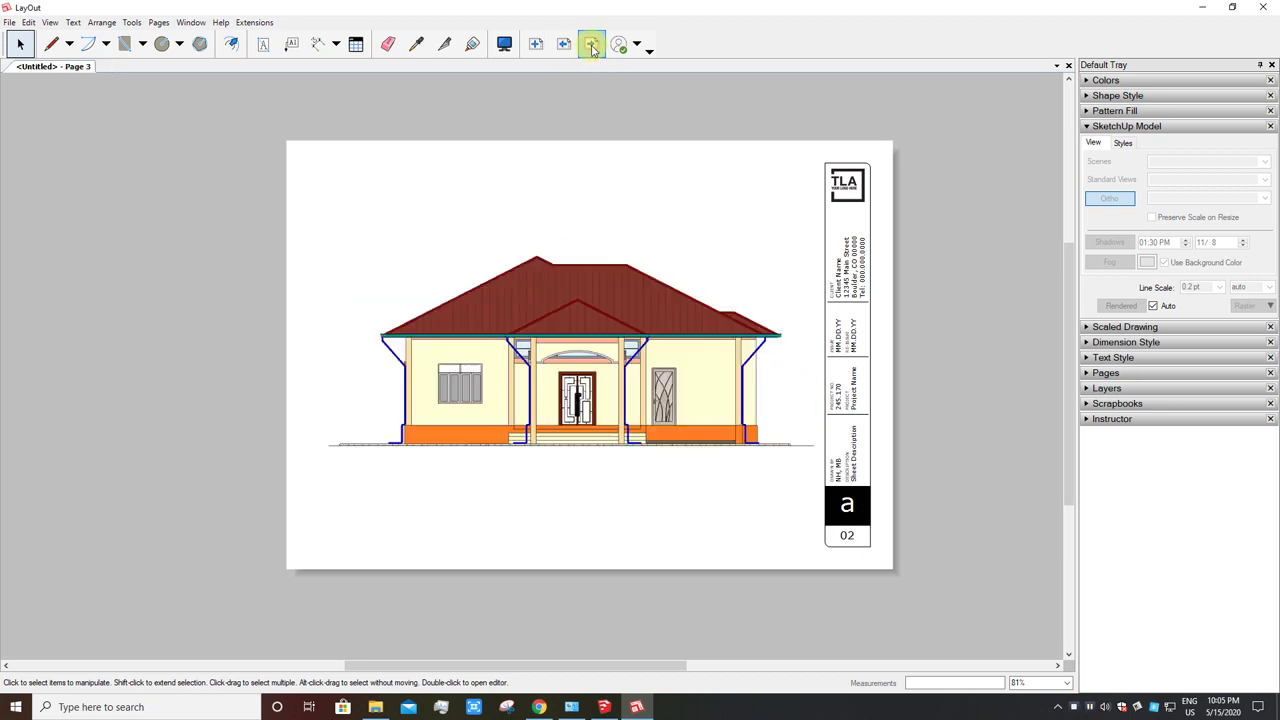